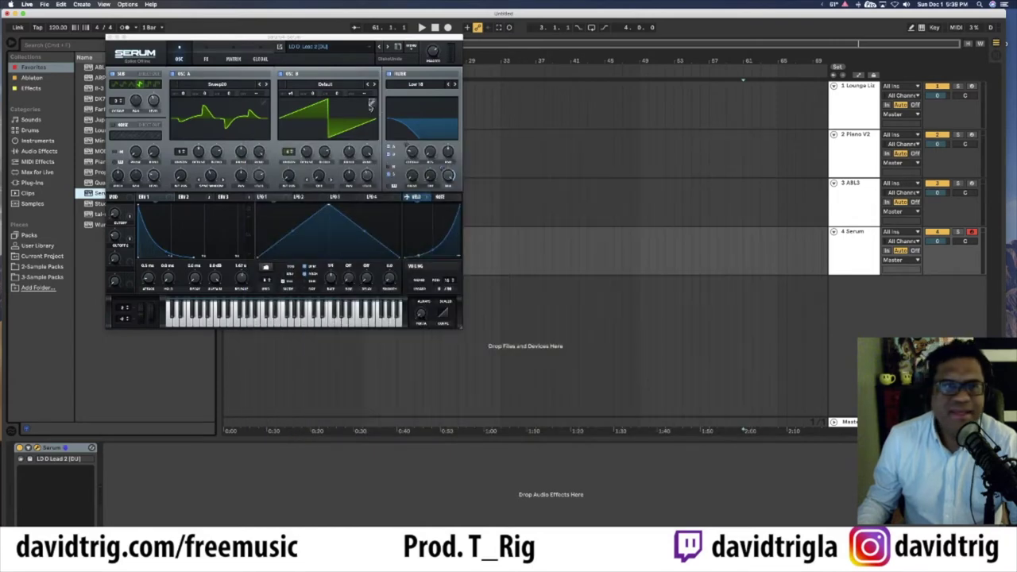
# - Reposition the Serum window over the arrangement and delete the ABL3 track
pyautogui.moveTo(325, 41); pyautogui.dragTo(518, 96)
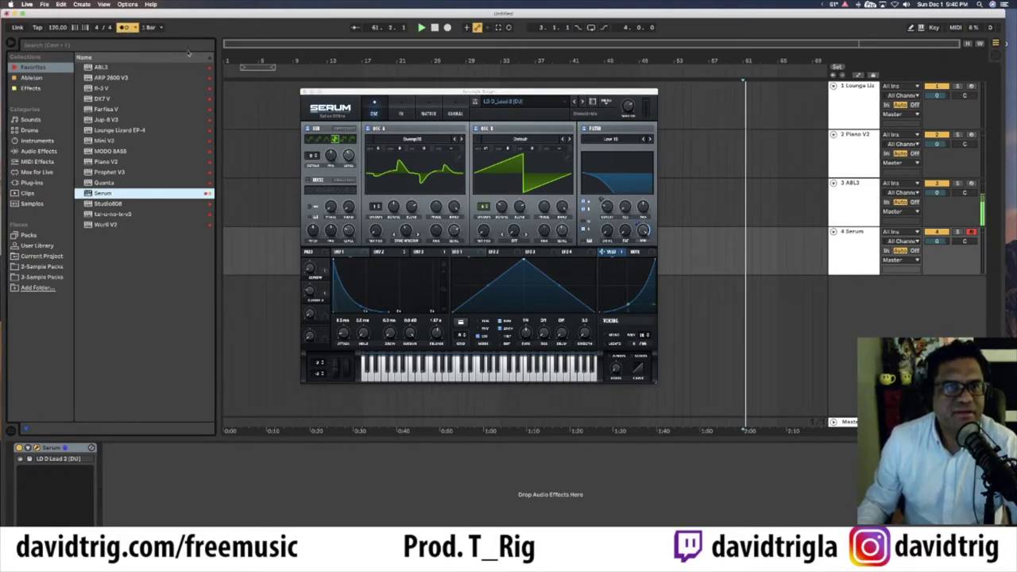
pyautogui.click(869, 188)
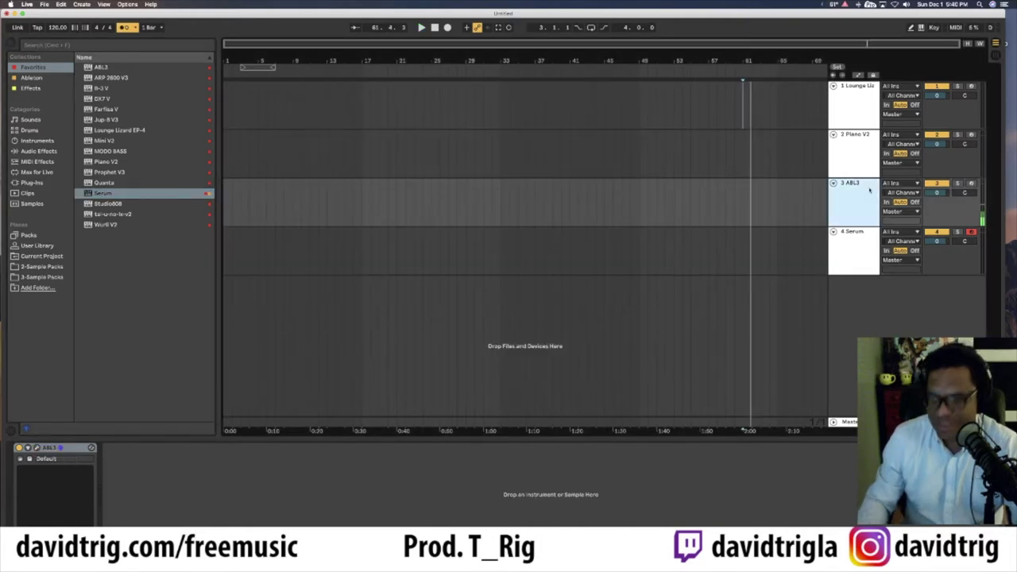
pyautogui.press('Delete')
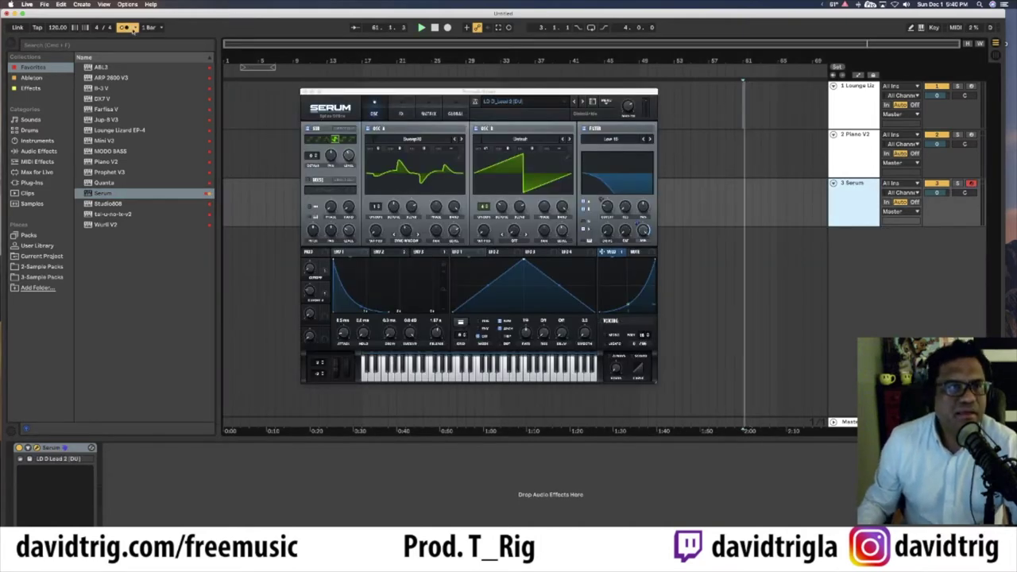
# - Set the tempo to 140 BPM and record a MIDI part on the Serum track starting at bar 61
pyautogui.click(57, 27)
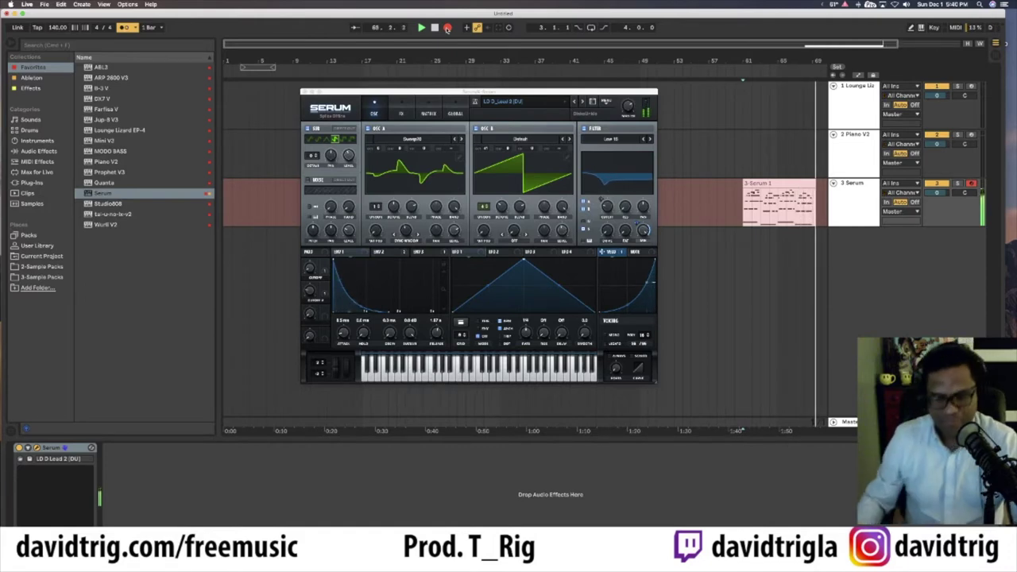
pyautogui.click(447, 28)
pyautogui.moveTo(474, 99); pyautogui.dragTo(517, 137)
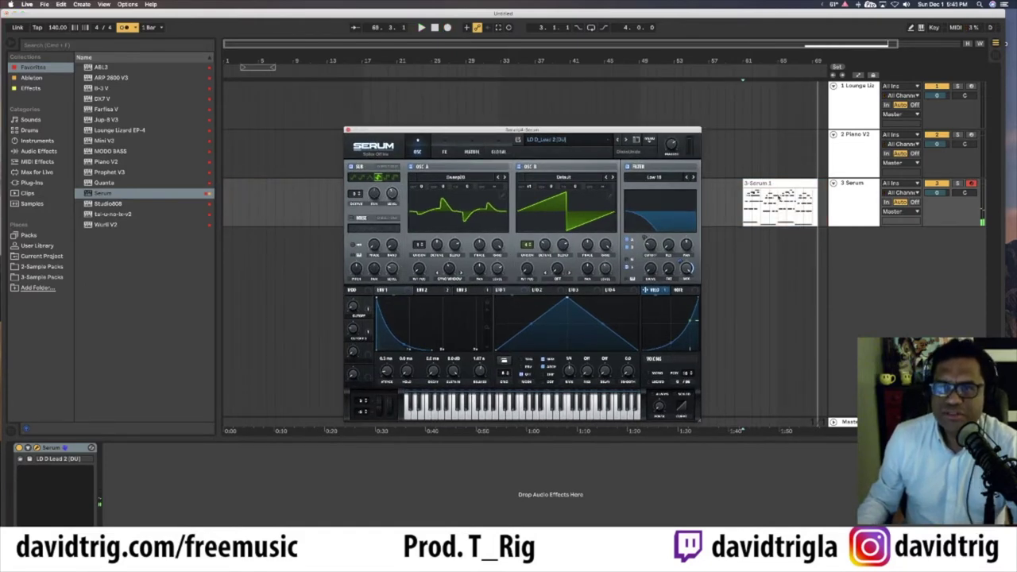
# - Move the recorded Serum clip from bar 61 so that it starts at bar 3
pyautogui.moveTo(778, 184); pyautogui.dragTo(717, 191)
pyautogui.press('super+z')
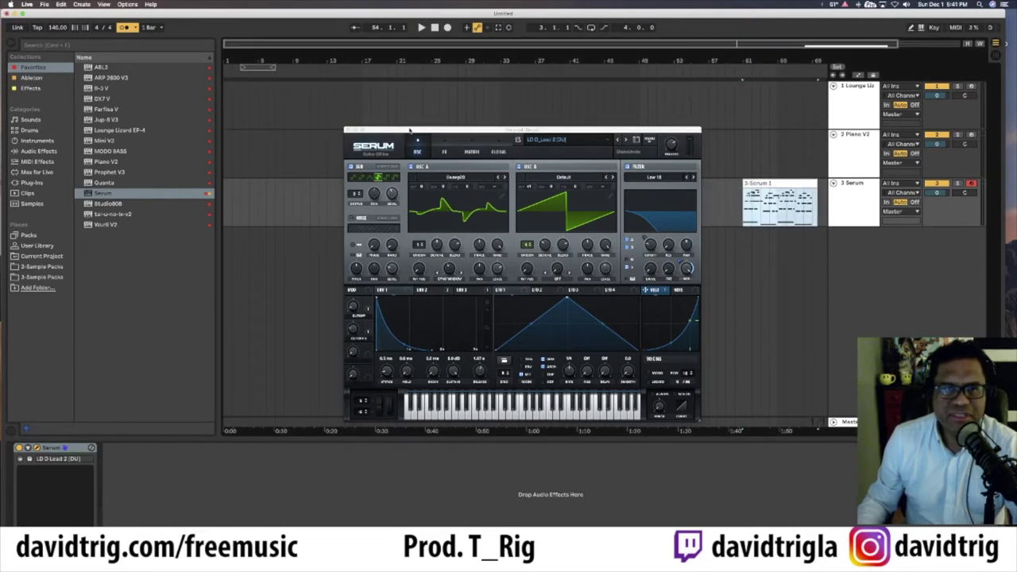
pyautogui.moveTo(409, 129); pyautogui.dragTo(565, 253)
pyautogui.moveTo(769, 182); pyautogui.dragTo(301, 187)
pyautogui.scroll(3, 367, 232)
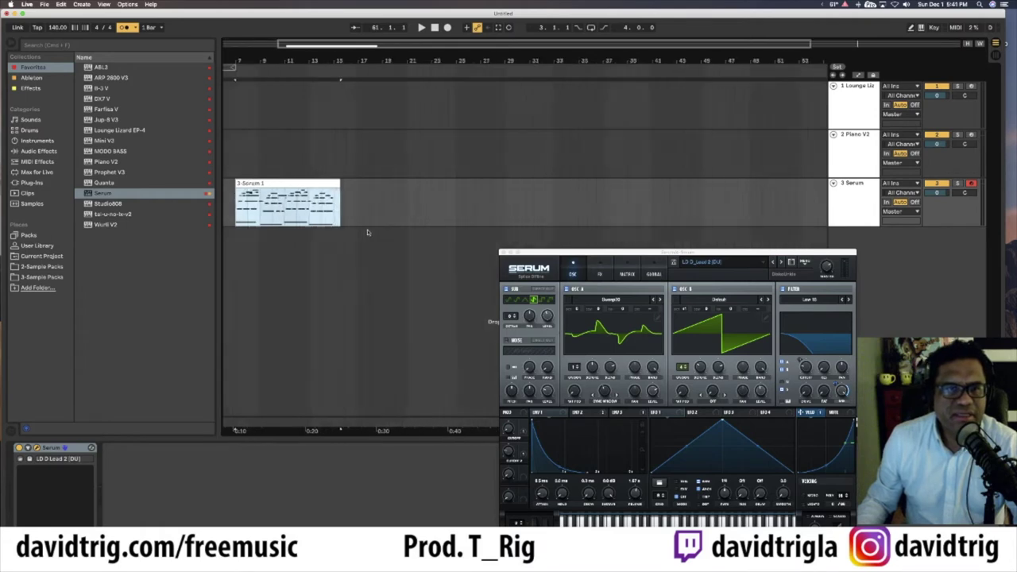
pyautogui.hscroll(-3, 368, 232)
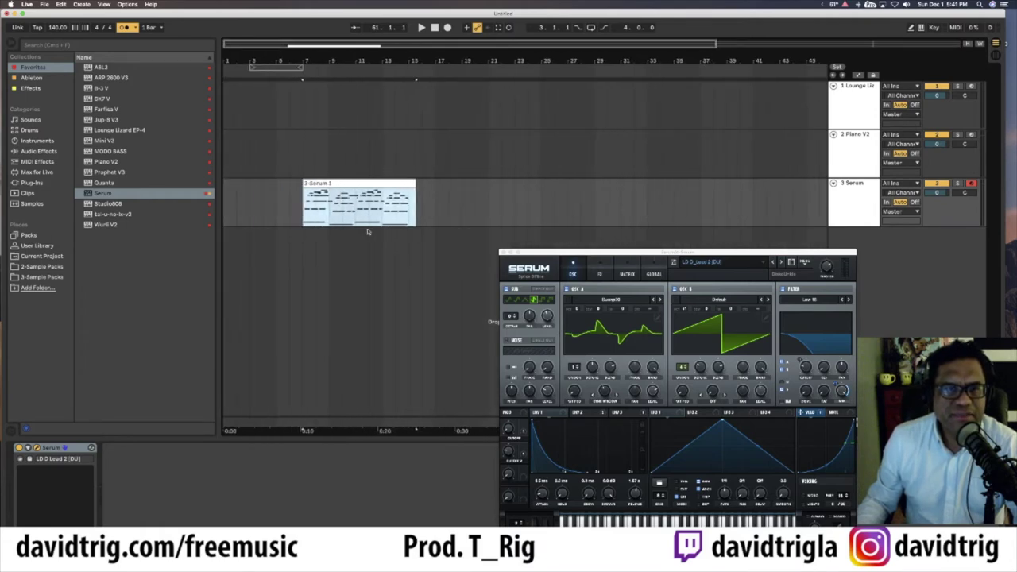
pyautogui.click(302, 215)
pyautogui.press('space')
pyautogui.moveTo(329, 185); pyautogui.dragTo(277, 187)
pyautogui.scroll(3, 317, 264)
pyautogui.hscroll(-3, 318, 262)
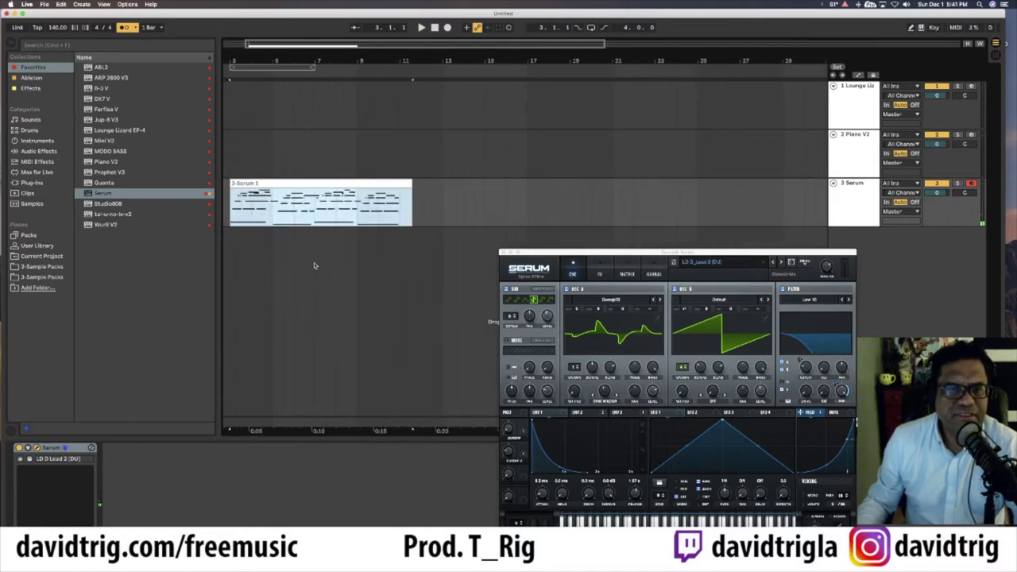
# - Loop playback of the Serum clip and trim both the clip's end and the loop to eight bars, ending at bar 11
pyautogui.moveTo(677, 253); pyautogui.dragTo(666, 182)
pyautogui.moveTo(581, 294)
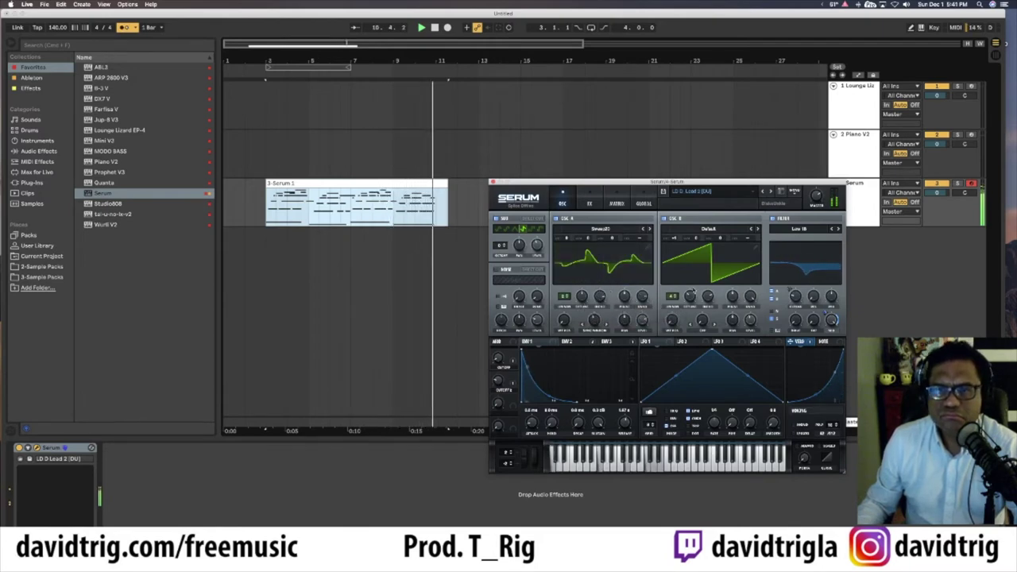
pyautogui.click(404, 184)
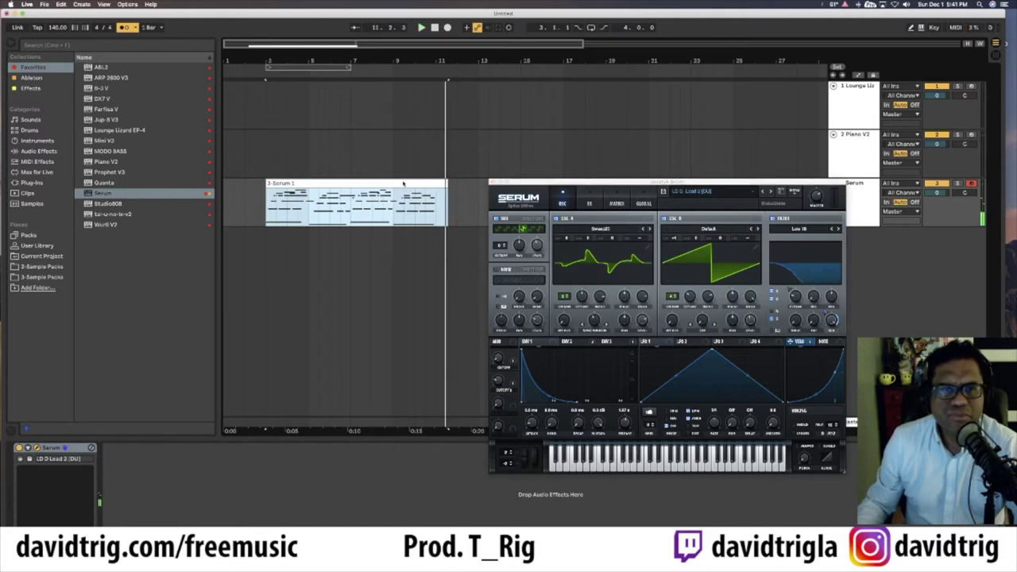
pyautogui.press('super+l')
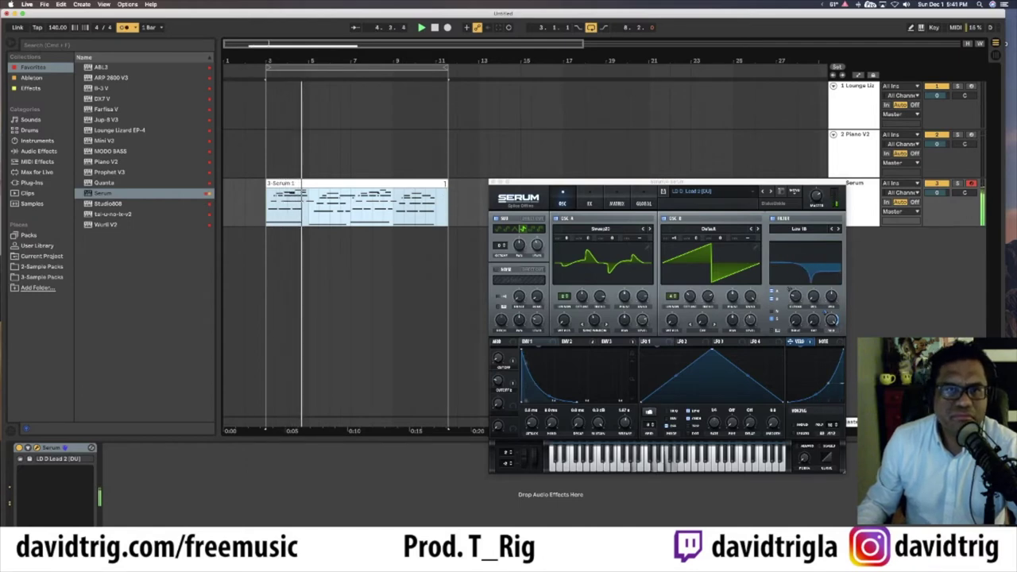
pyautogui.moveTo(447, 185); pyautogui.dragTo(434, 184)
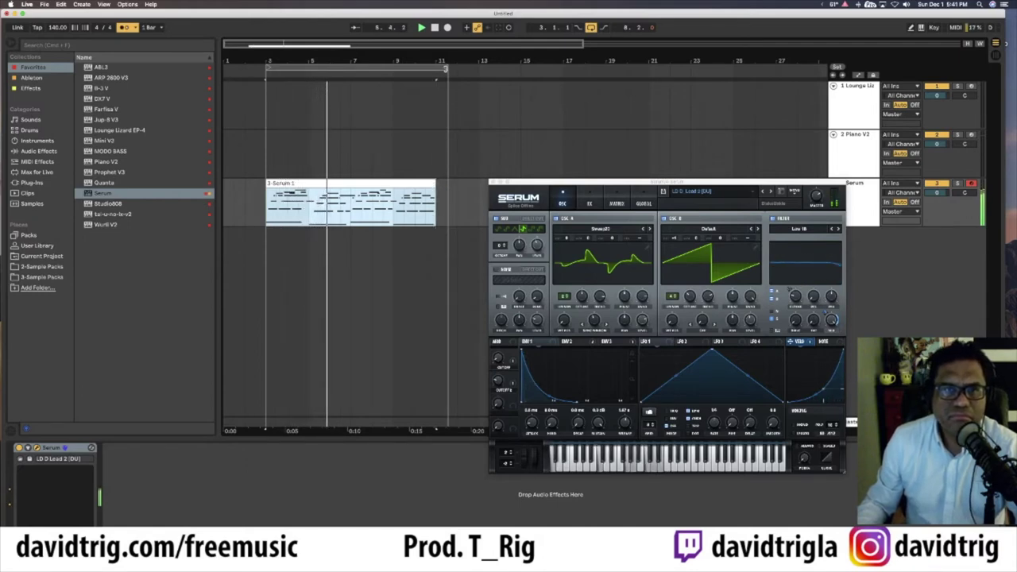
pyautogui.click(536, 181)
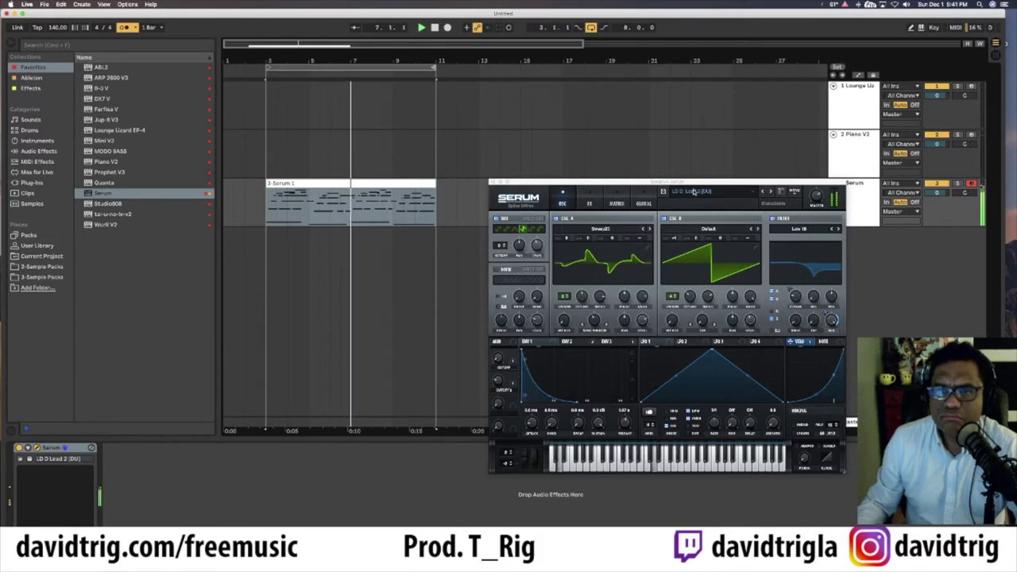
# - Straighten Serum's Env 1 decay curve and bow the rising half of LFO 1 upward
pyautogui.moveTo(536, 181); pyautogui.dragTo(512, 110)
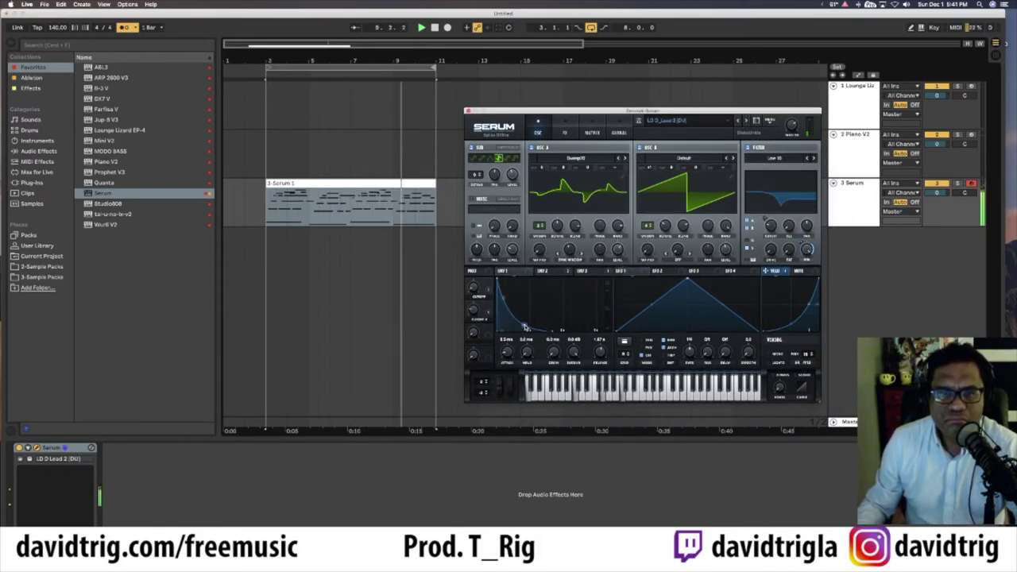
pyautogui.moveTo(521, 328); pyautogui.dragTo(543, 310)
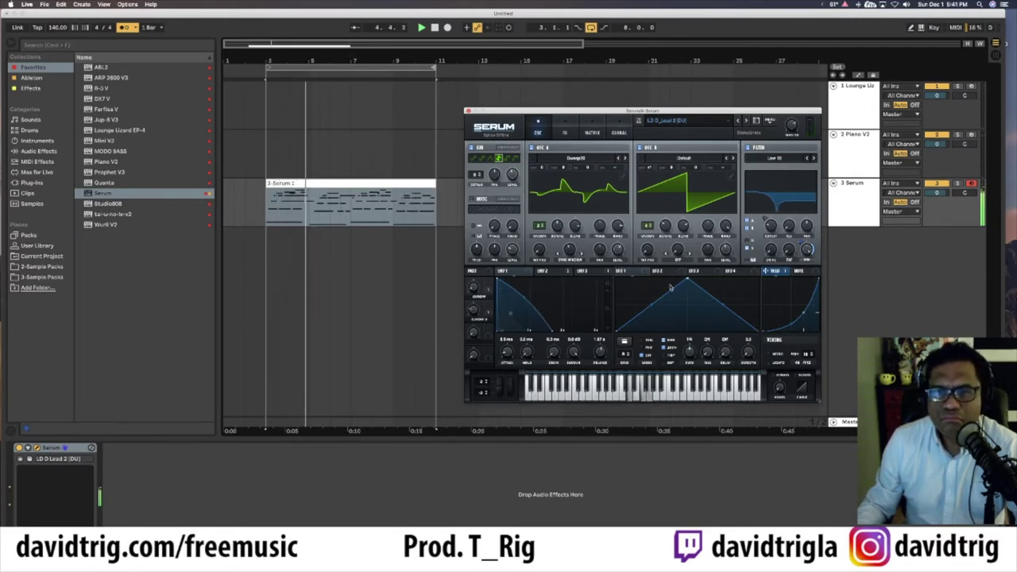
pyautogui.moveTo(648, 303); pyautogui.dragTo(620, 292)
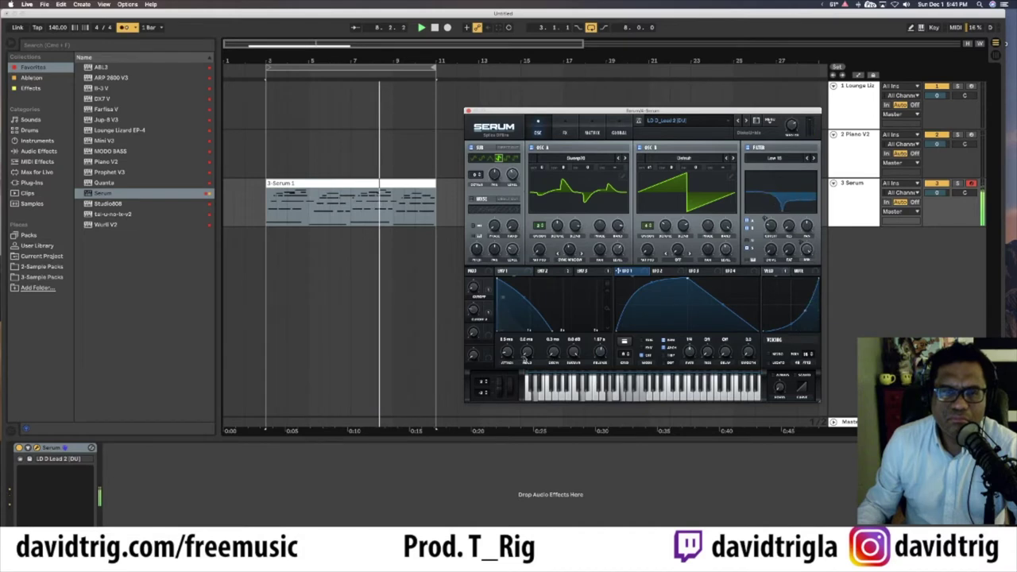
# - Set Env 1's attack to 10 ms and release to 2.51 s, and lower its sustain slightly
pyautogui.moveTo(508, 353); pyautogui.dragTo(508, 359)
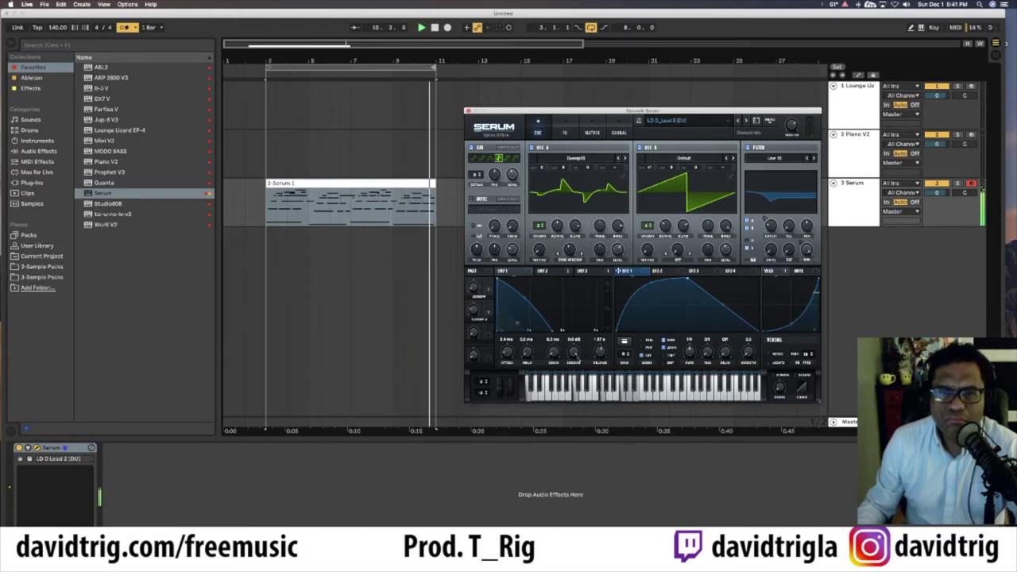
pyautogui.moveTo(600, 357); pyautogui.dragTo(575, 368)
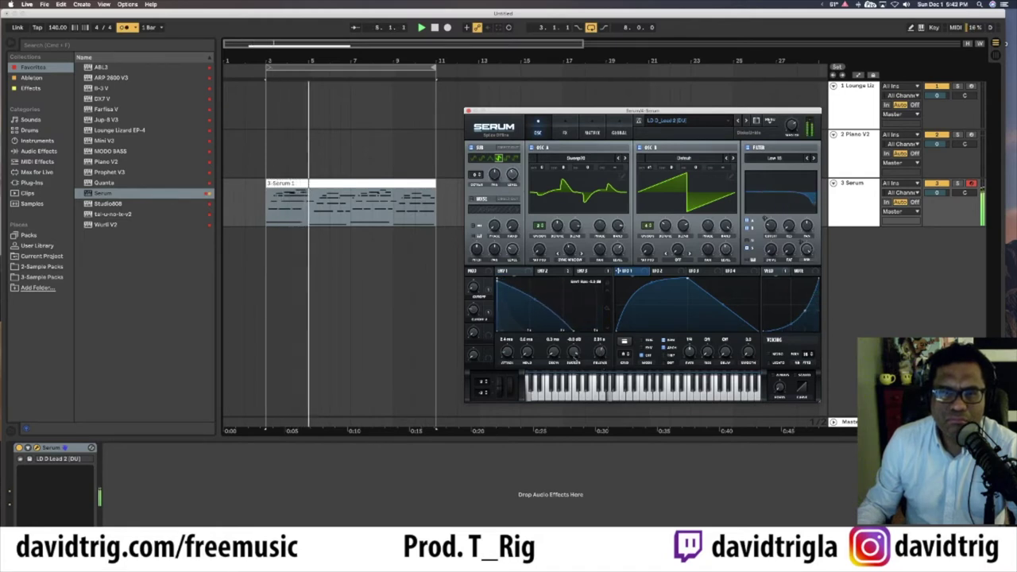
pyautogui.moveTo(496, 279); pyautogui.dragTo(502, 280)
pyautogui.moveTo(509, 316); pyautogui.dragTo(508, 345)
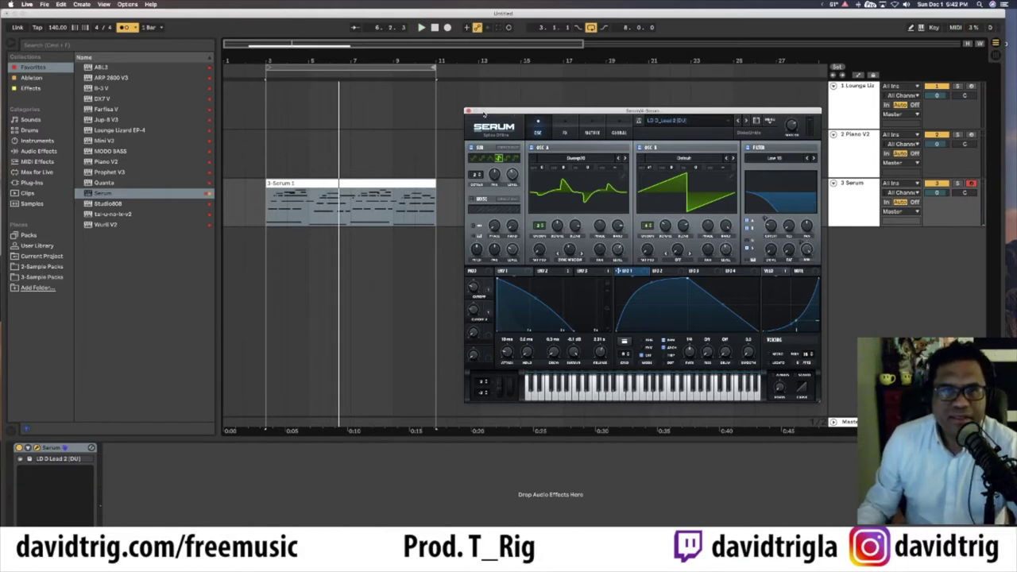
# - Close the Serum window and open the Serum clip's notes in an enlarged piano-roll editor
pyautogui.click(468, 112)
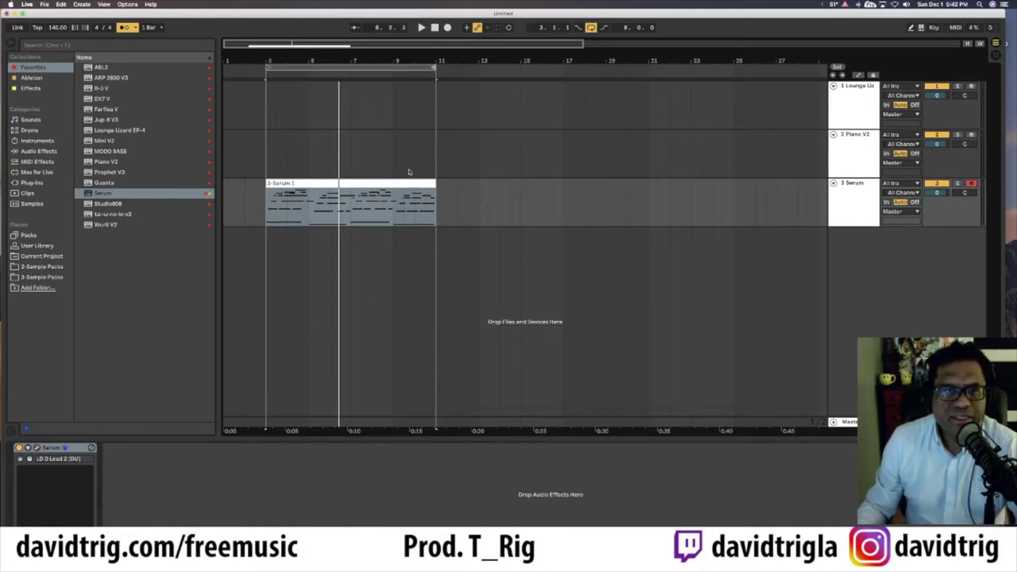
pyautogui.click(312, 183)
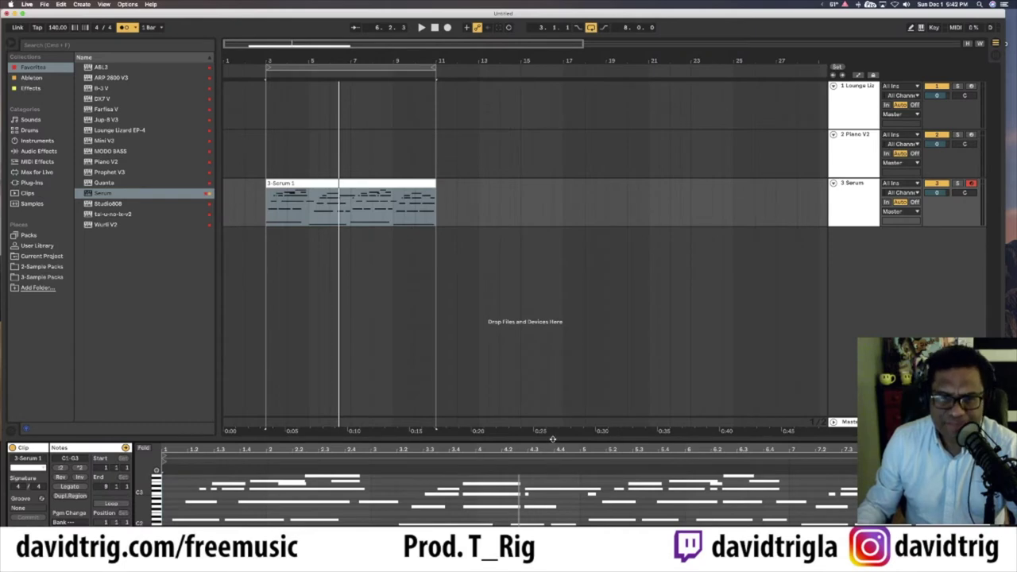
pyautogui.moveTo(554, 443); pyautogui.dragTo(553, 286)
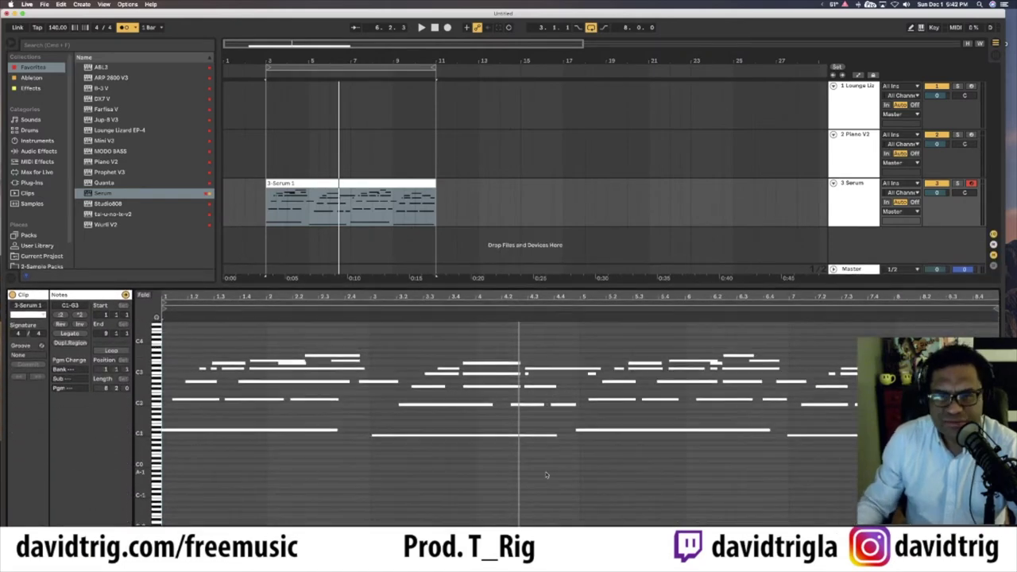
pyautogui.scroll(3, 525, 429)
pyautogui.scroll(-3, 477, 445)
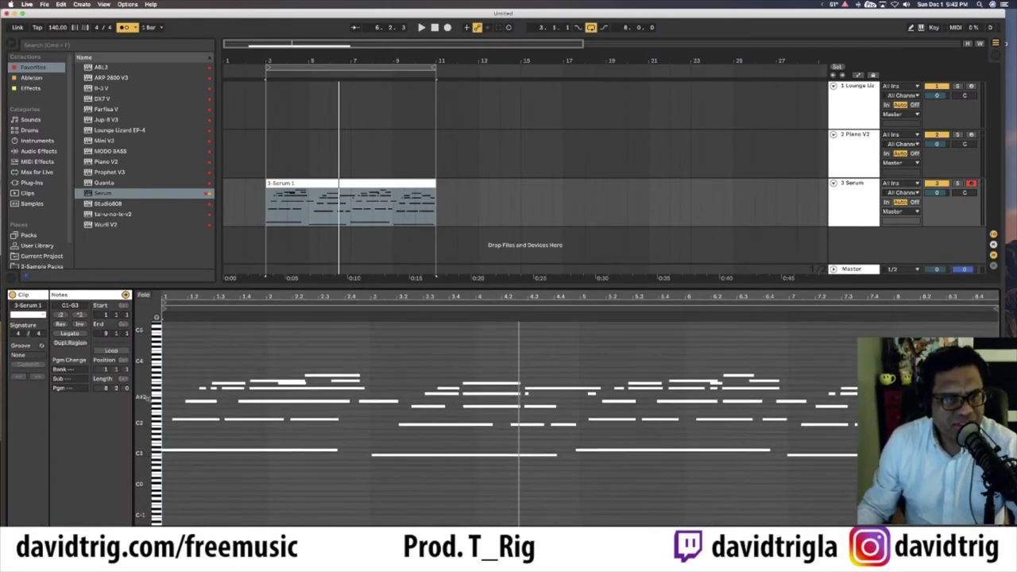
pyautogui.moveTo(147, 399); pyautogui.dragTo(143, 403)
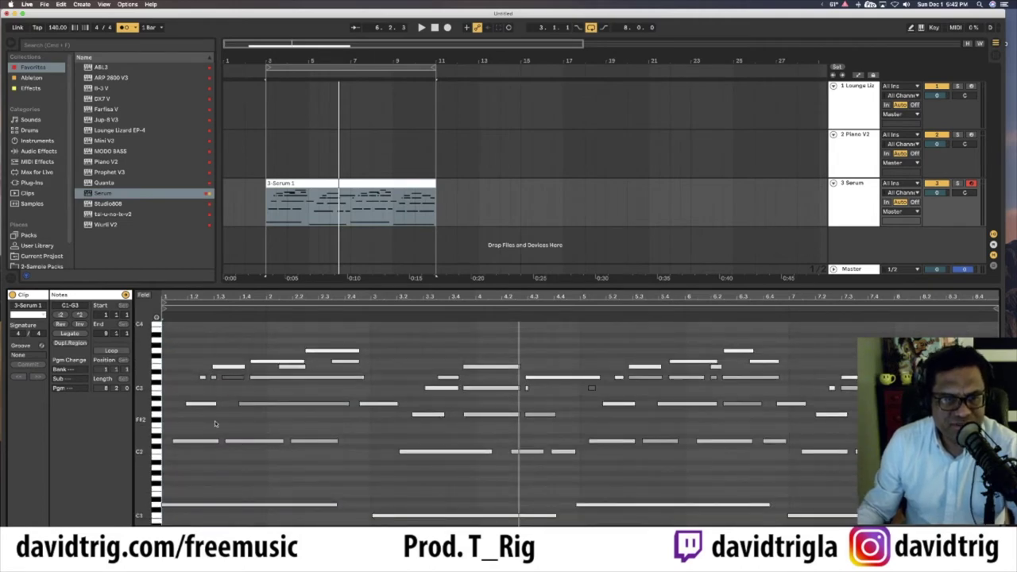
pyautogui.scroll(-2, 227, 425)
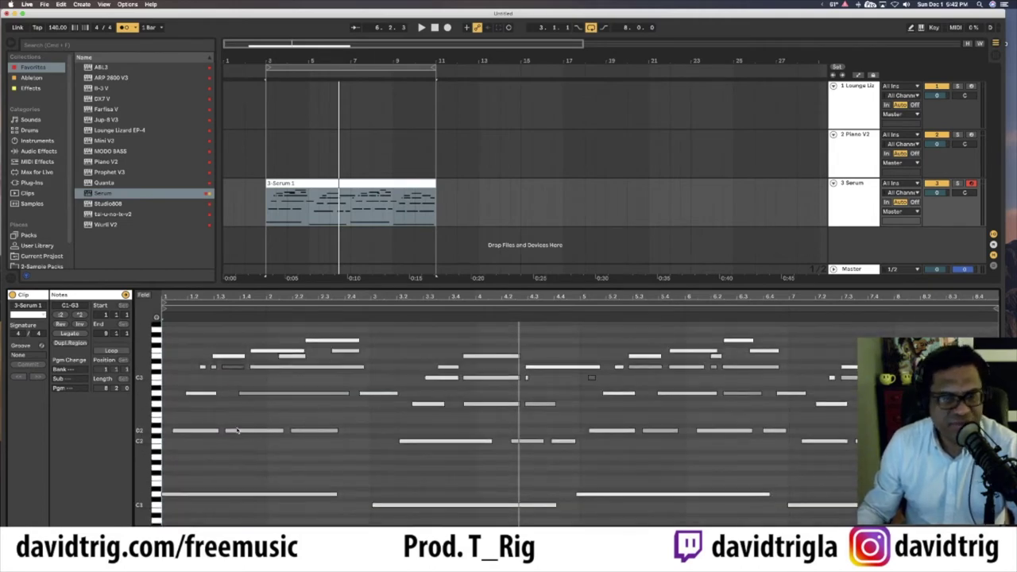
# - Play the clip and shift the long D1 note near bar 5 slightly later so it starts on the bar
pyautogui.press('space')
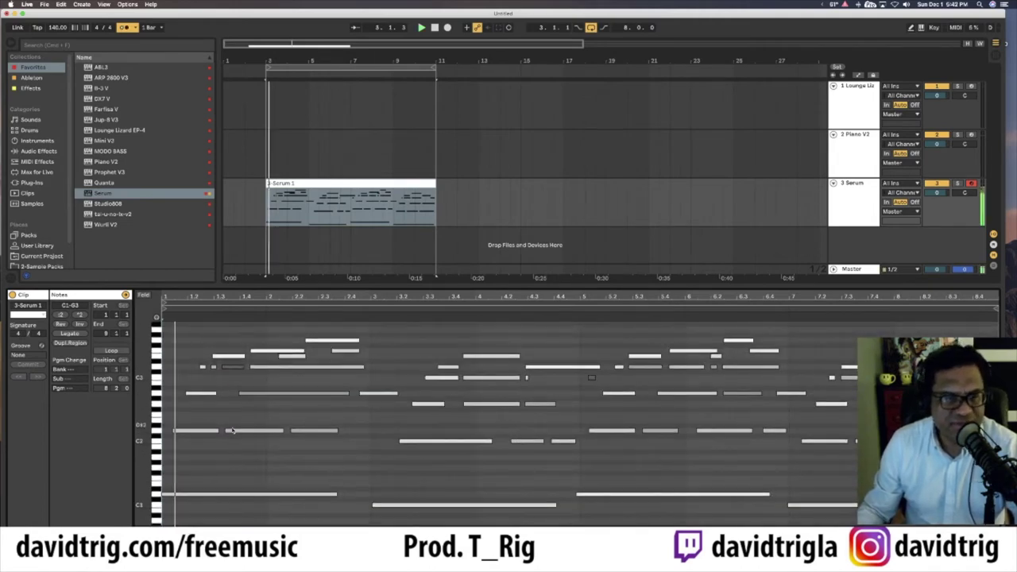
pyautogui.click(229, 368)
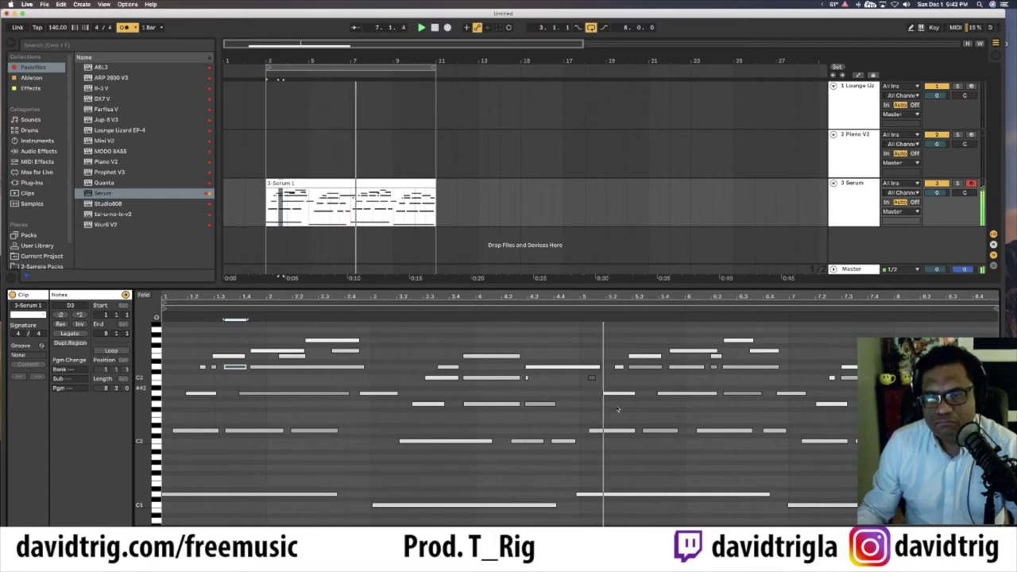
pyautogui.click(599, 495)
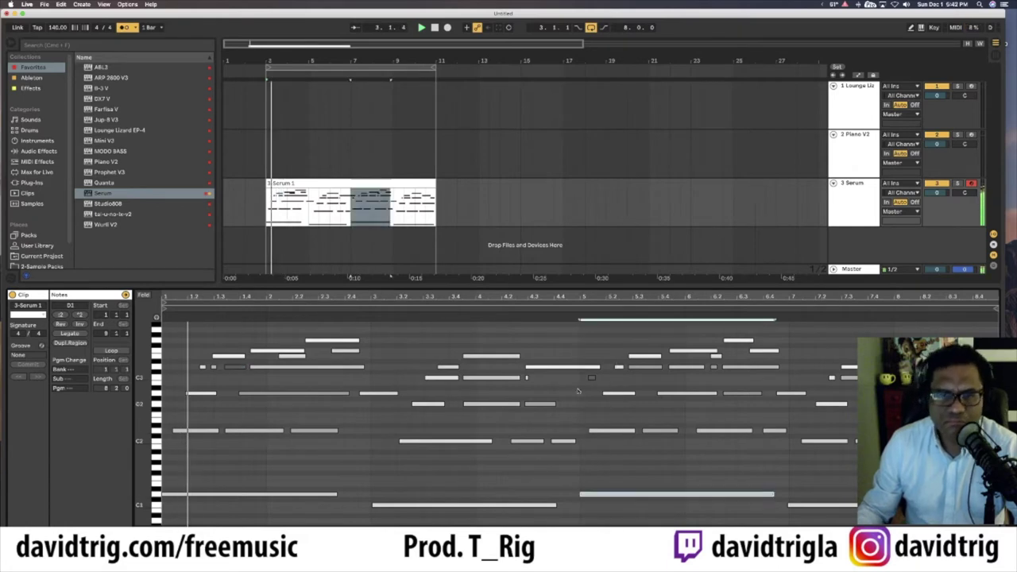
# - Replay the passage leading into bar 5 to check the timing of its notes
pyautogui.press('space')
pyautogui.click(554, 314)
pyautogui.press('space')
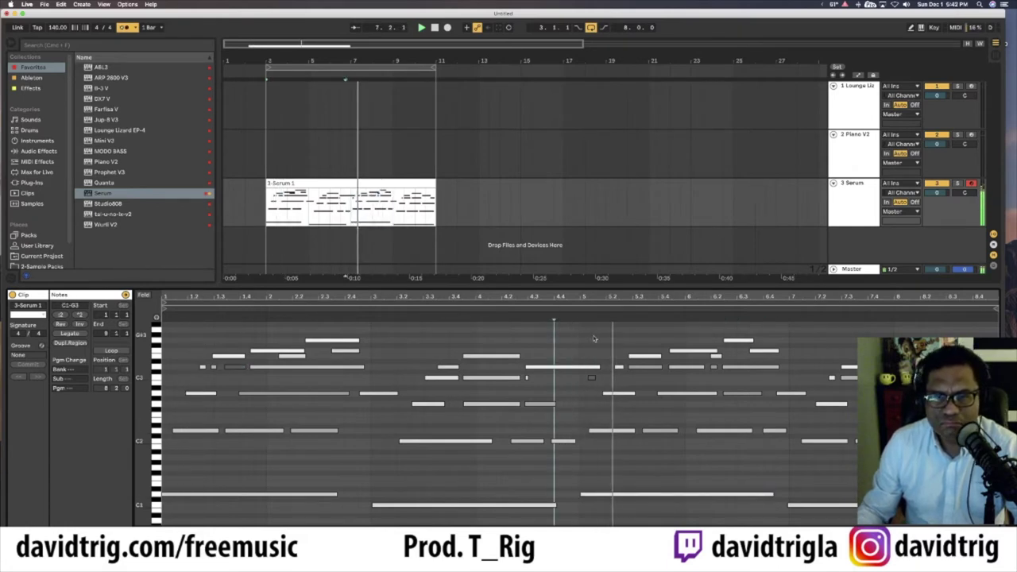
pyautogui.click(482, 307)
pyautogui.click(468, 308)
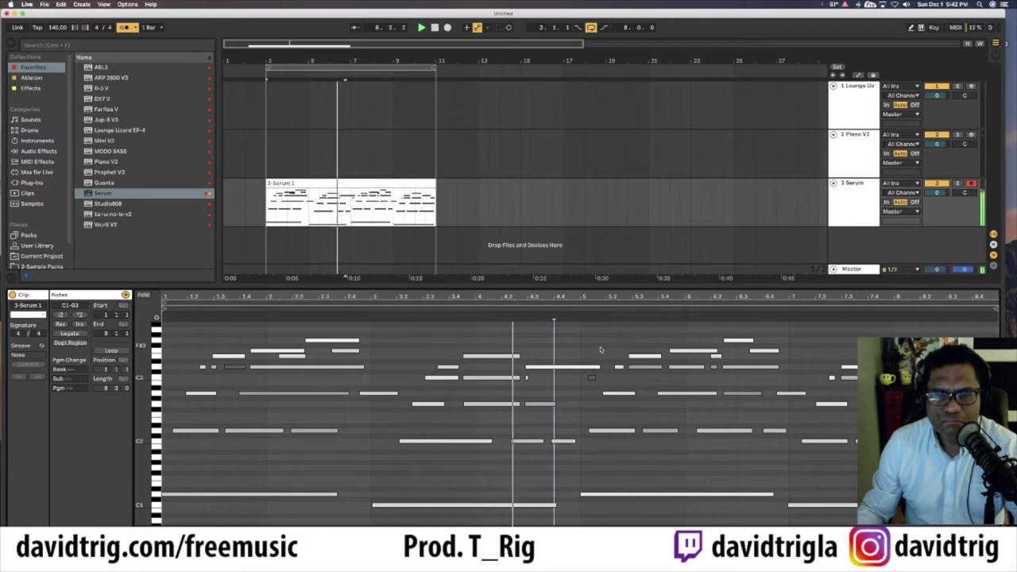
pyautogui.press('space')
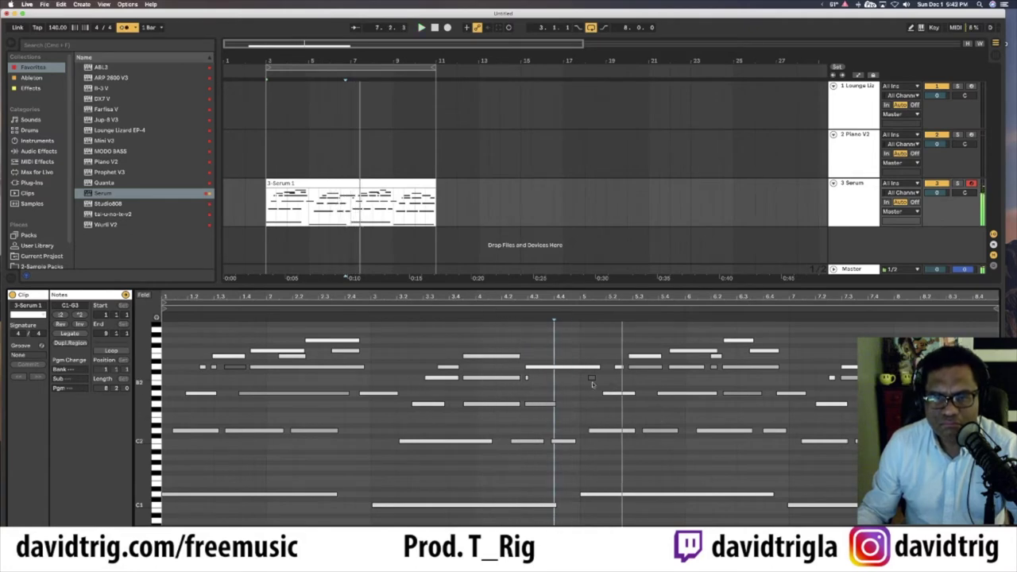
# - Nudge the D2 and A2 notes just after bar 5 slightly later, replaying the passage from before bar 5 to check them
pyautogui.press('space')
pyautogui.click(482, 307)
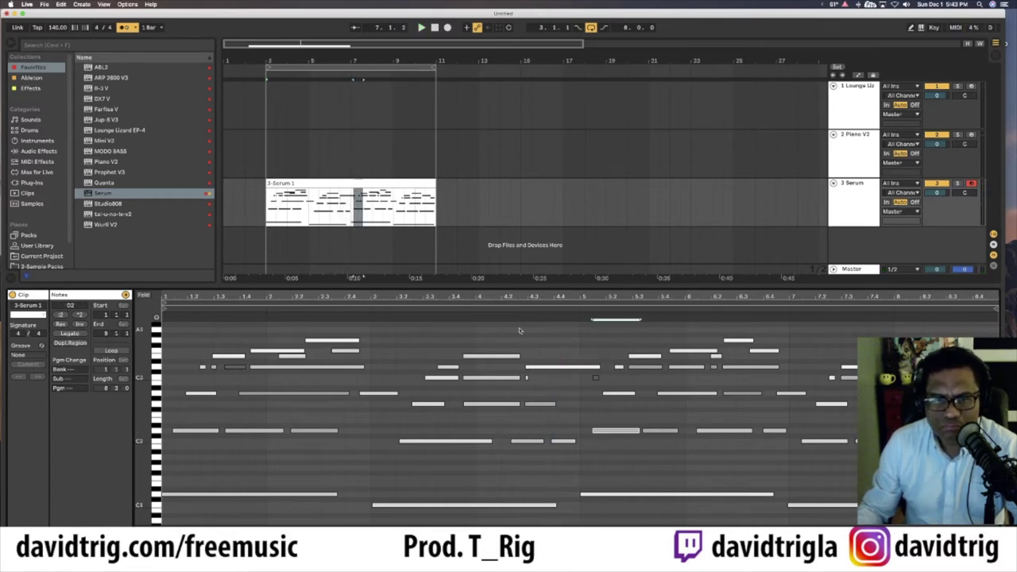
pyautogui.click(457, 305)
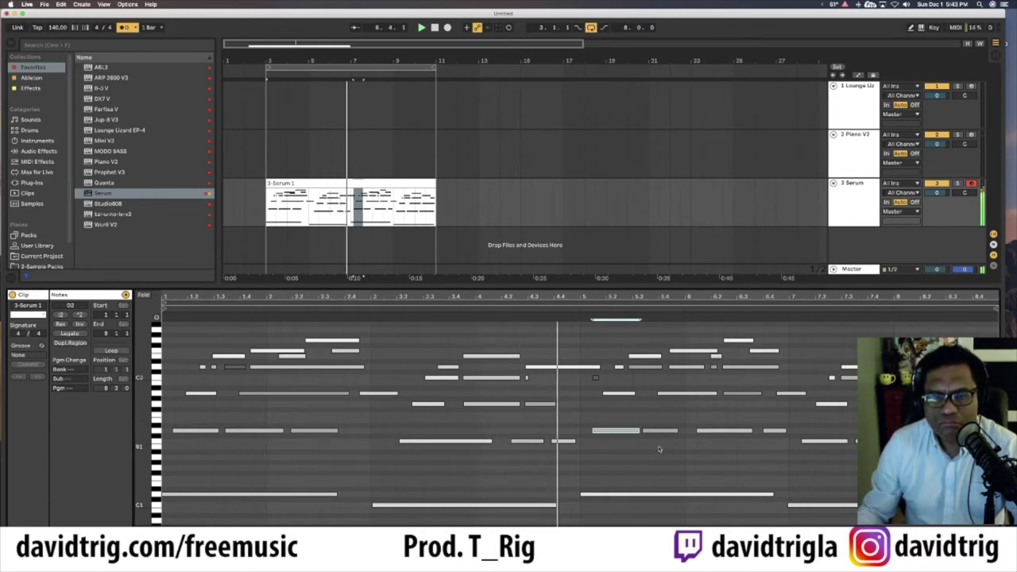
pyautogui.click(619, 395)
pyautogui.click(520, 309)
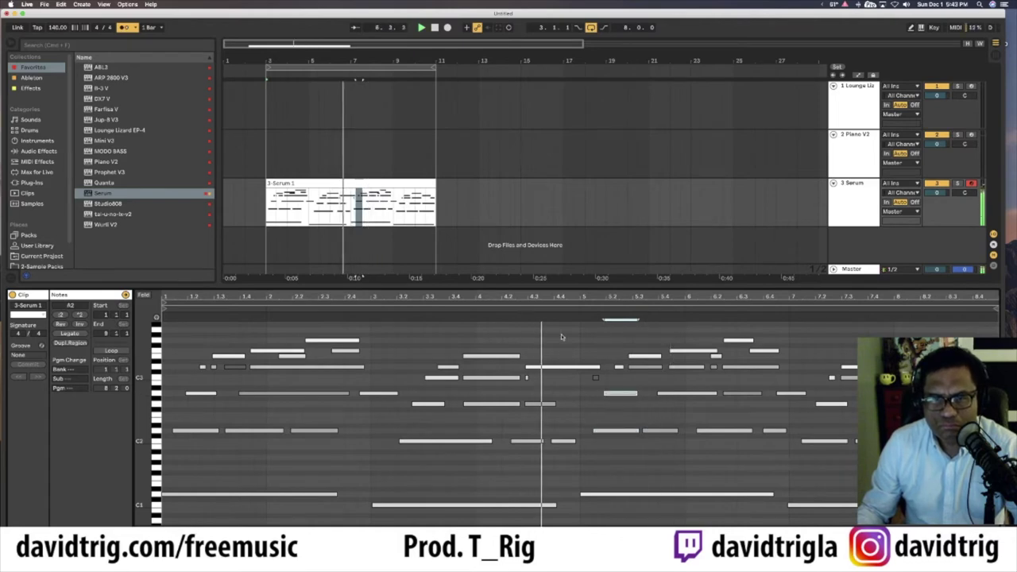
# - Nudge the short D3 note and the D3 and E3 notes just after bar 5 slightly later, replaying the passage to check them
pyautogui.click(622, 368)
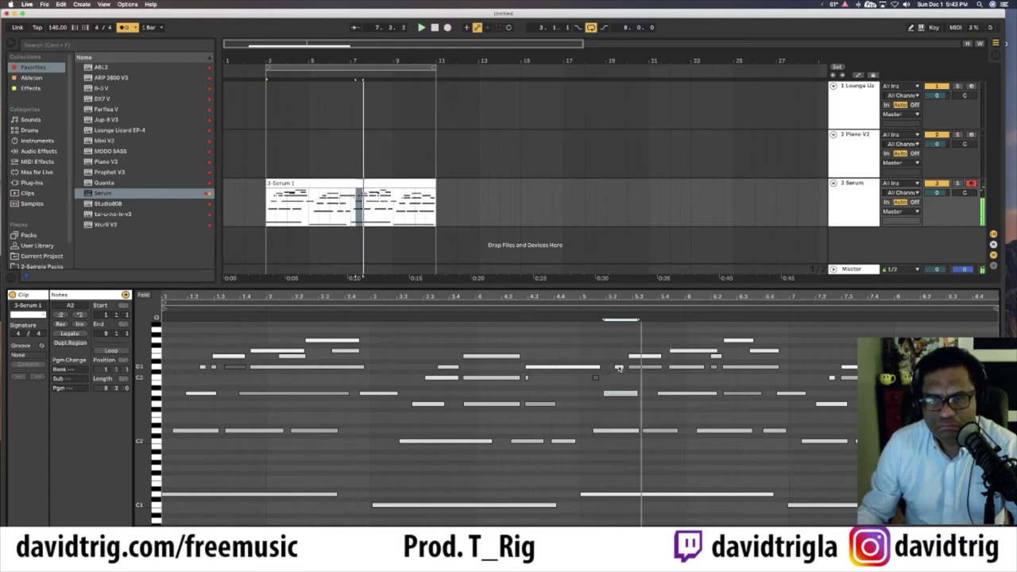
pyautogui.press('space')
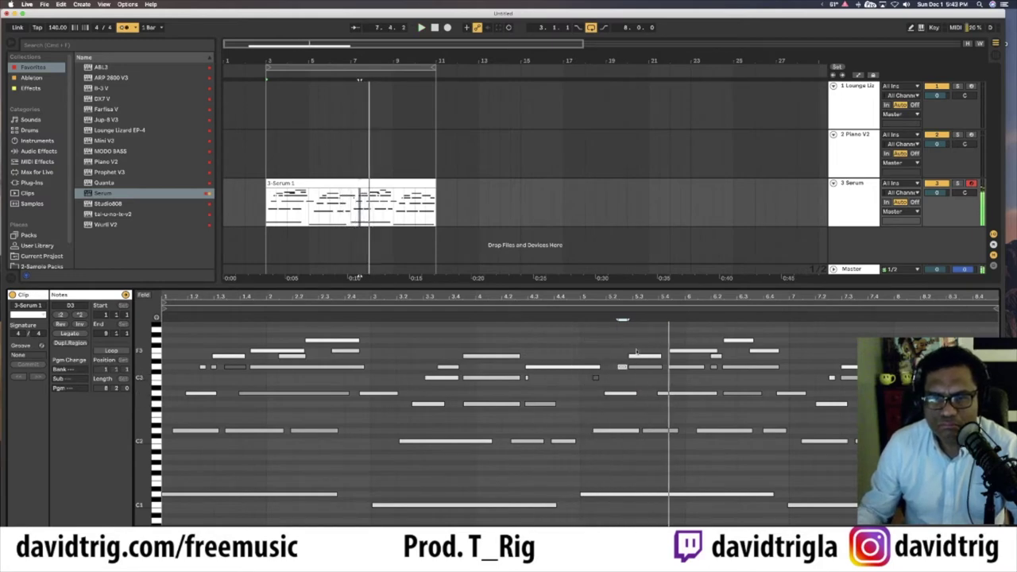
pyautogui.press('space')
pyautogui.moveTo(636, 348); pyautogui.dragTo(638, 371)
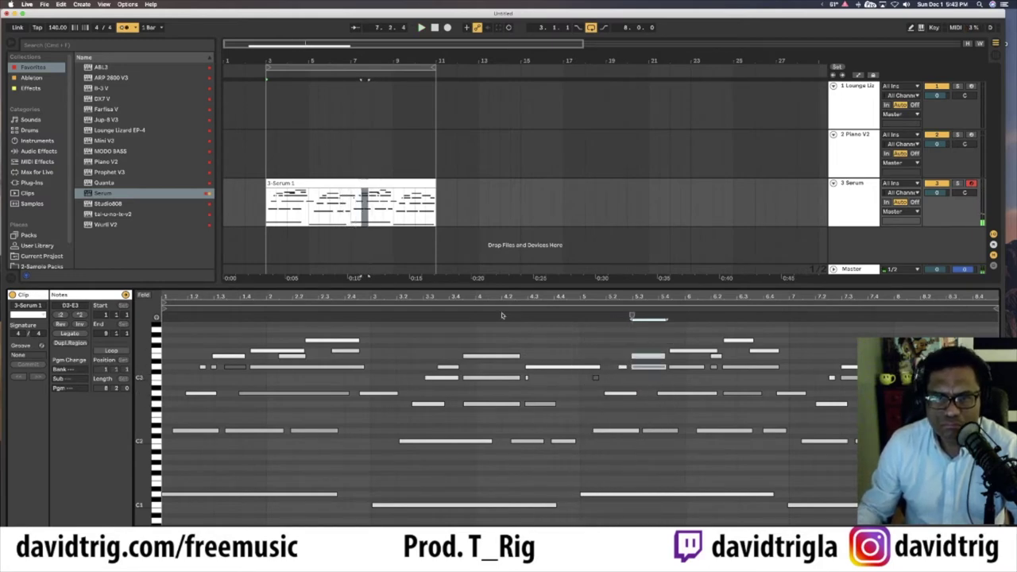
pyautogui.press('space')
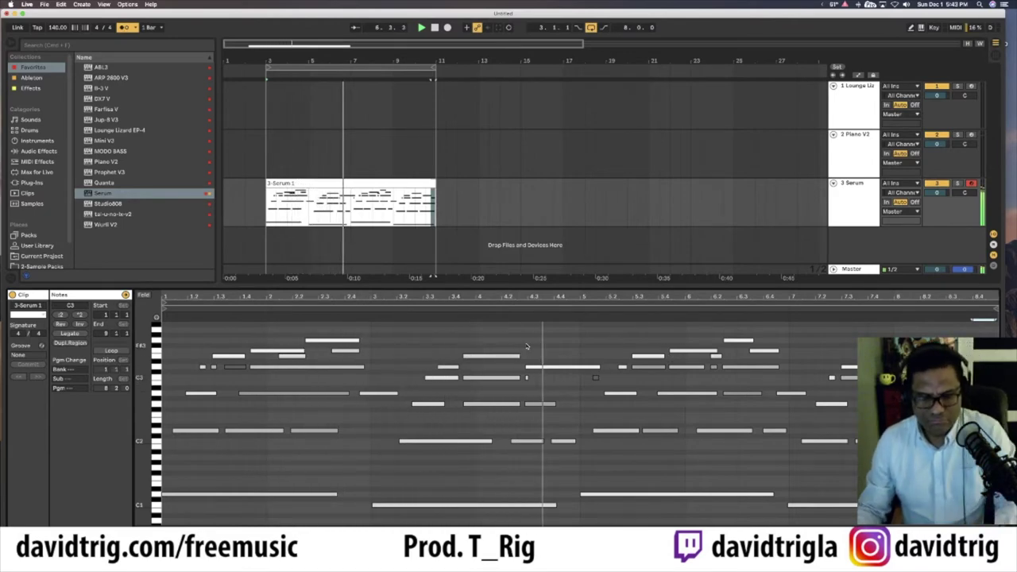
# - Save the Live set as "Solid Take" in the Christmas Time Project folder
pyautogui.press('super+s')
pyautogui.write('Salent Night')
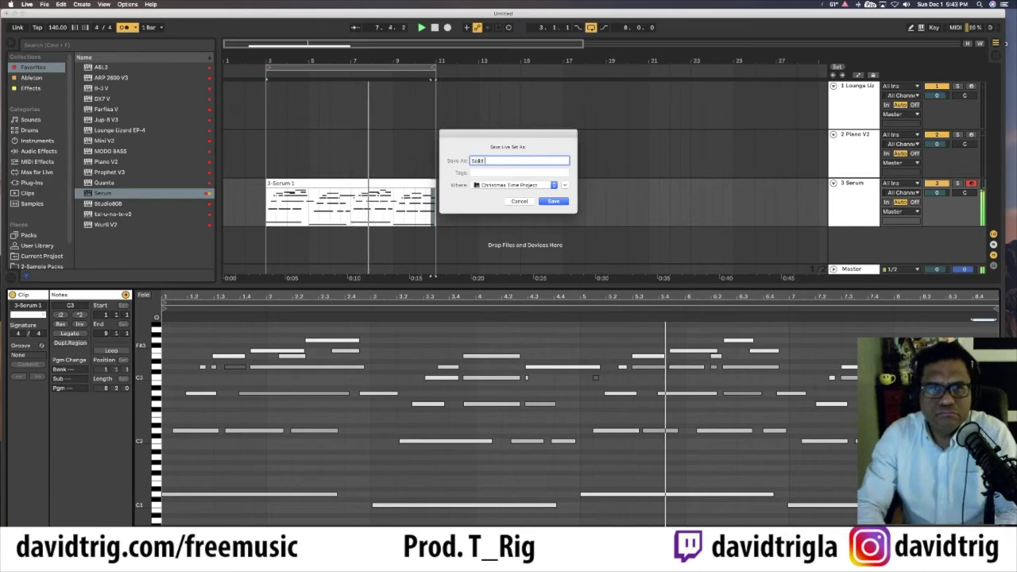
pyautogui.press('Return')
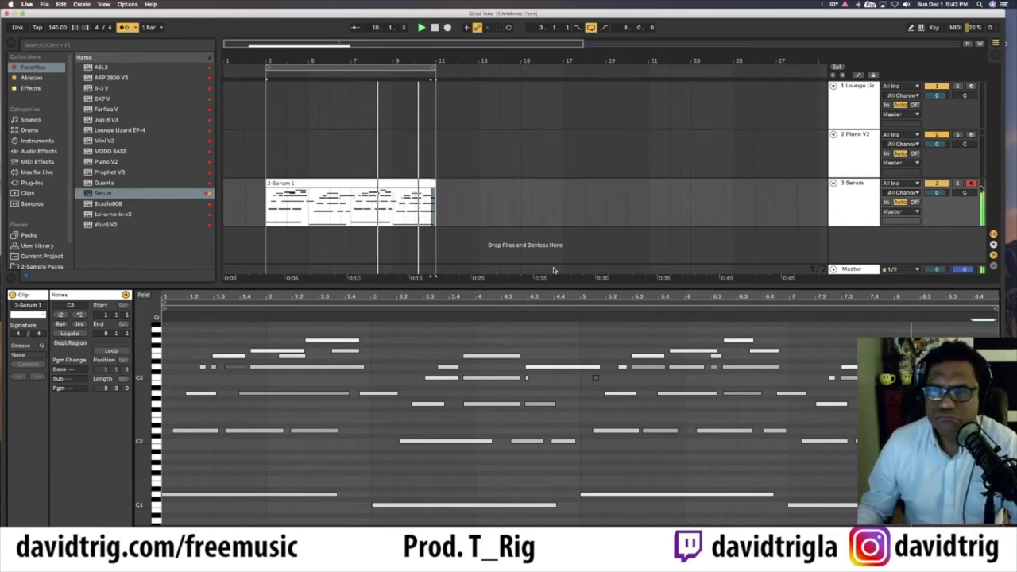
# - Arm the Piano V2 track for recording and play the loop to try out a piano part over the Serum lead
pyautogui.click(859, 144)
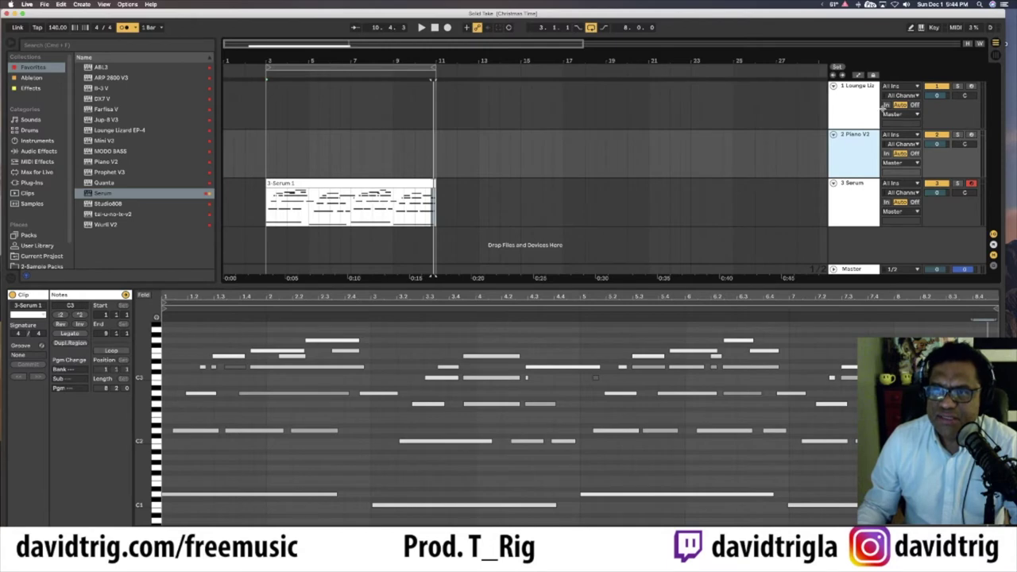
pyautogui.click(971, 135)
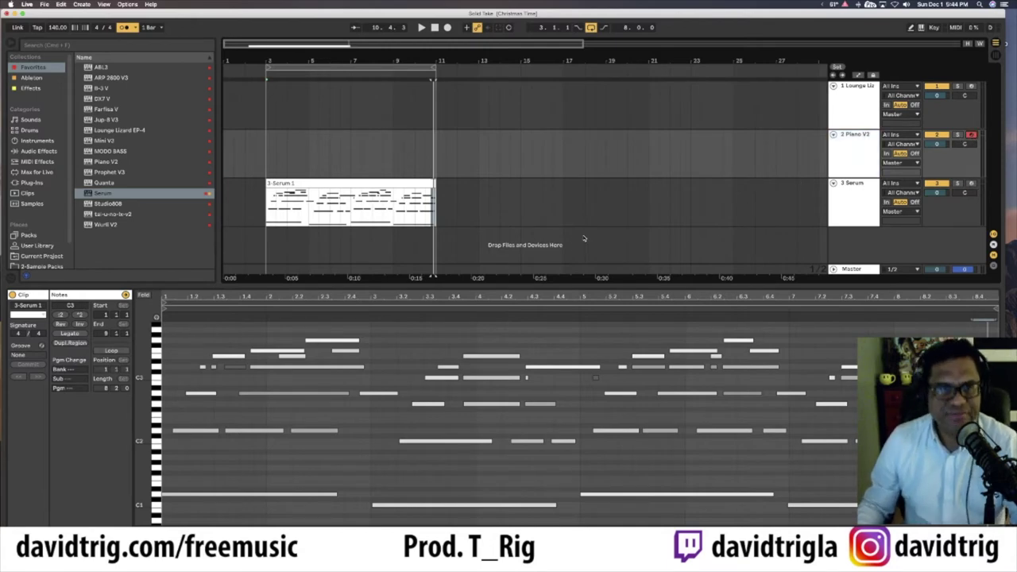
pyautogui.press('space')
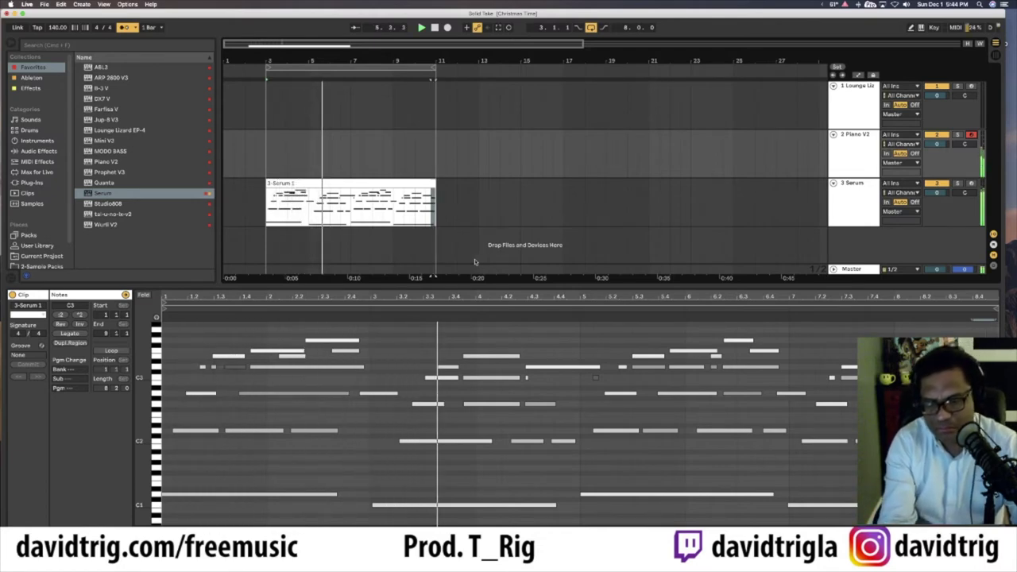
pyautogui.press('F4')
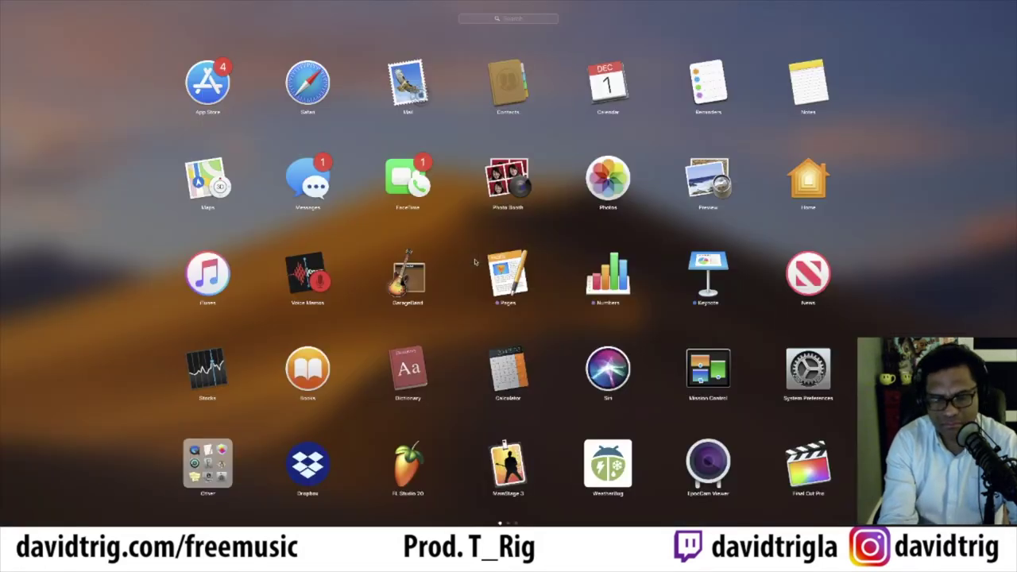
pyautogui.press('super+Tab')
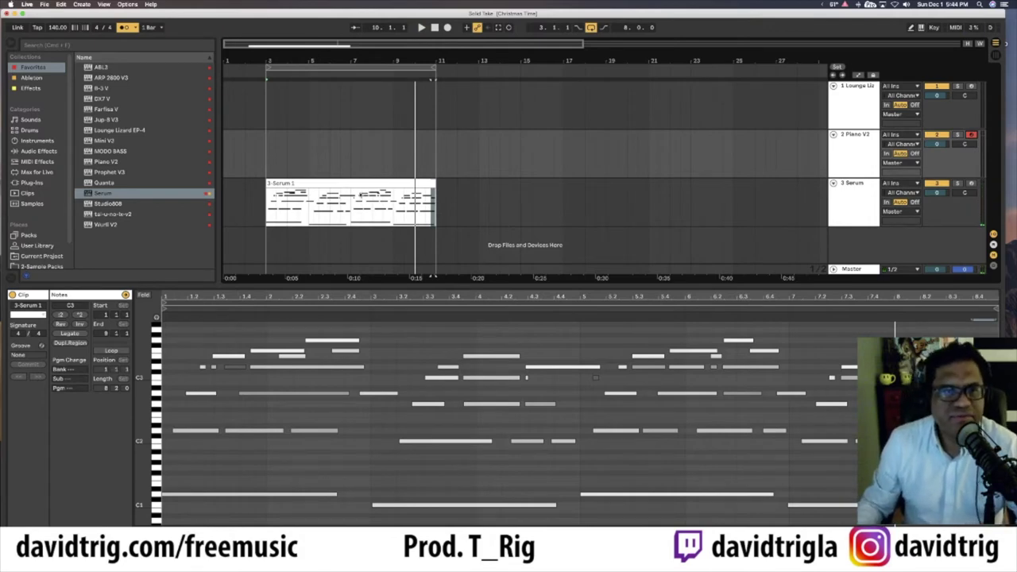
pyautogui.press('space')
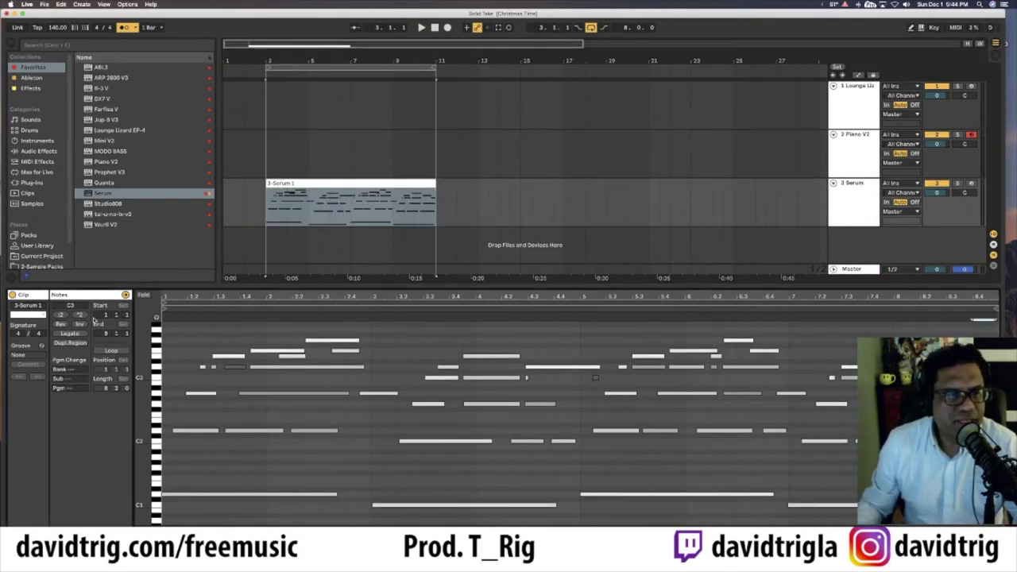
# - Reopen the Serum instrument, adjust its sub oscillator's octave, close it and replay the loop with the piano part
pyautogui.click(851, 184)
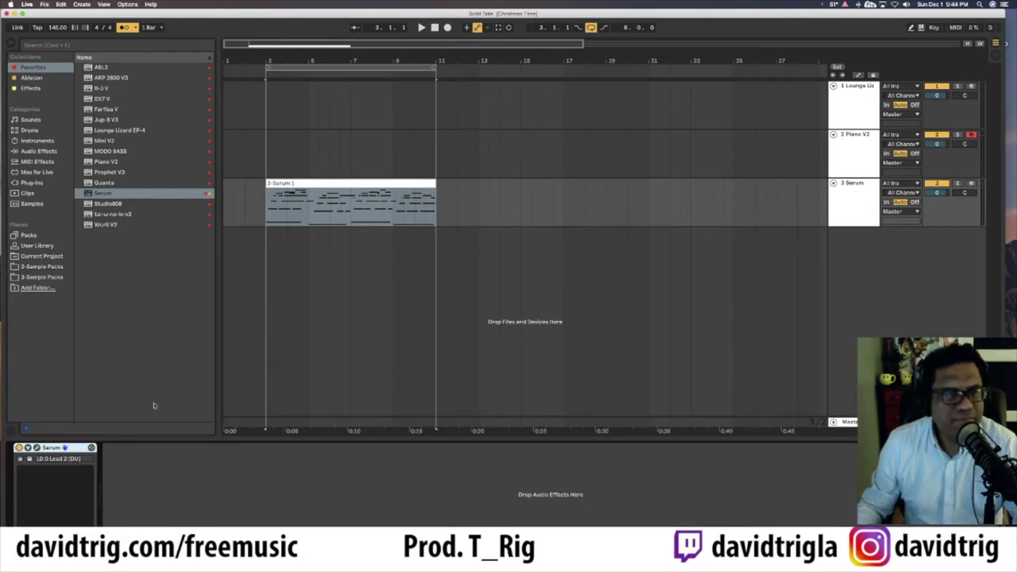
pyautogui.click(36, 448)
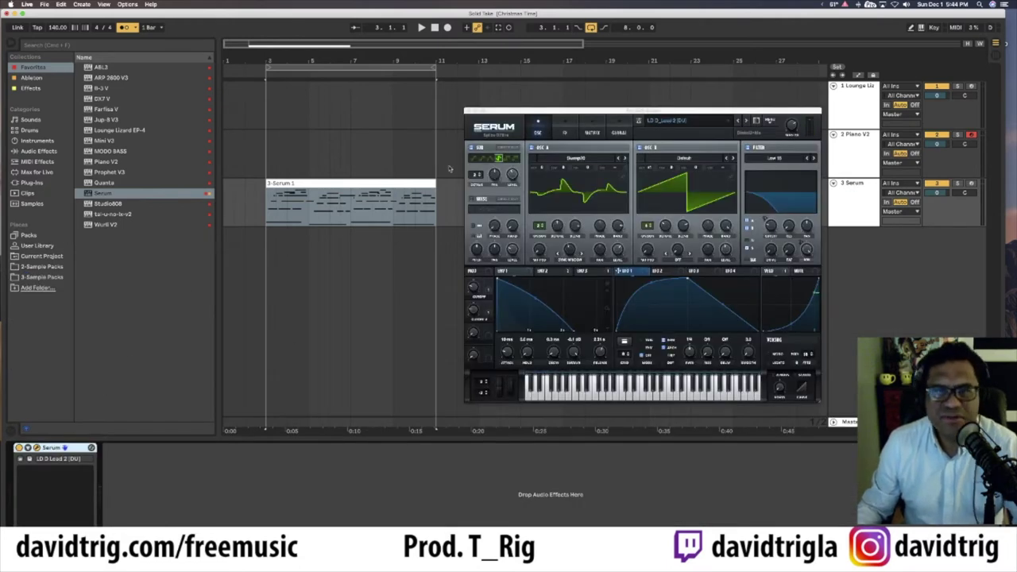
pyautogui.moveTo(475, 175); pyautogui.dragTo(475, 182)
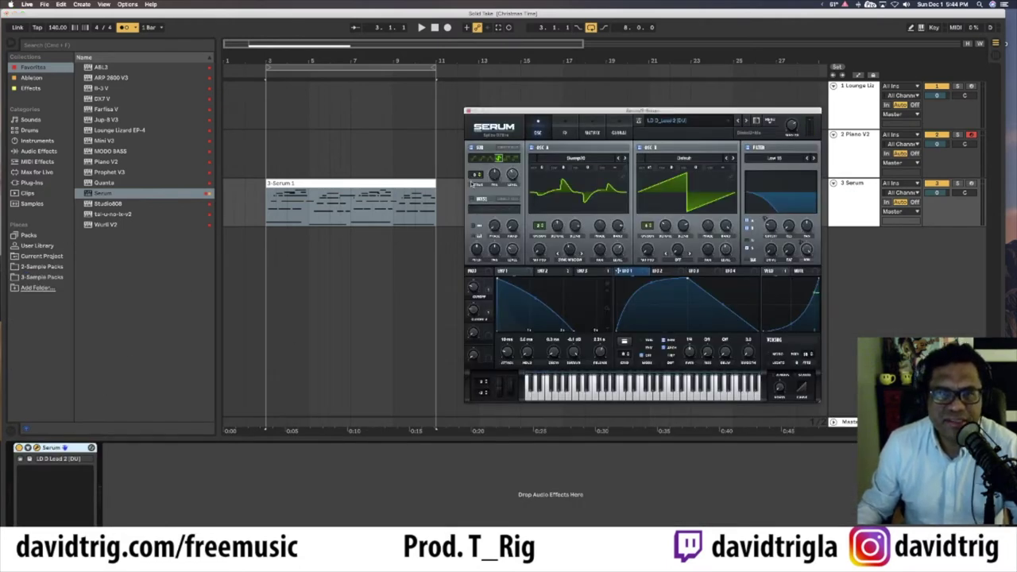
pyautogui.press('space')
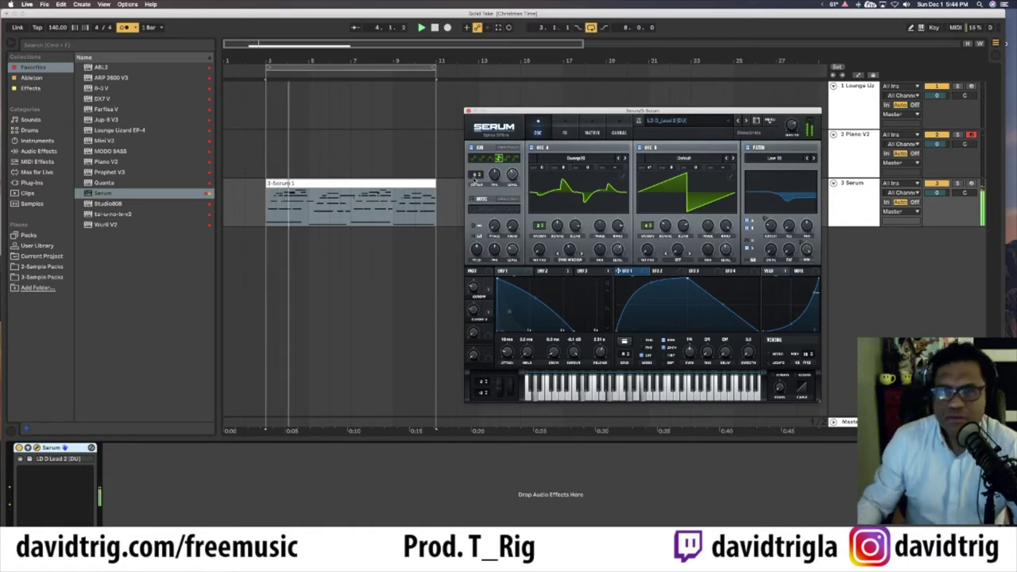
pyautogui.click(469, 110)
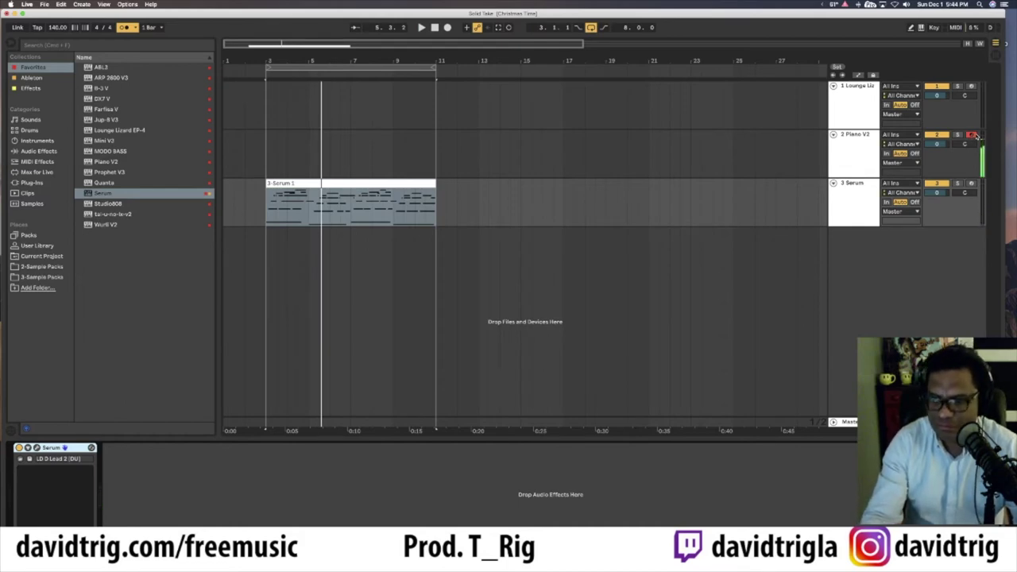
pyautogui.press('space')
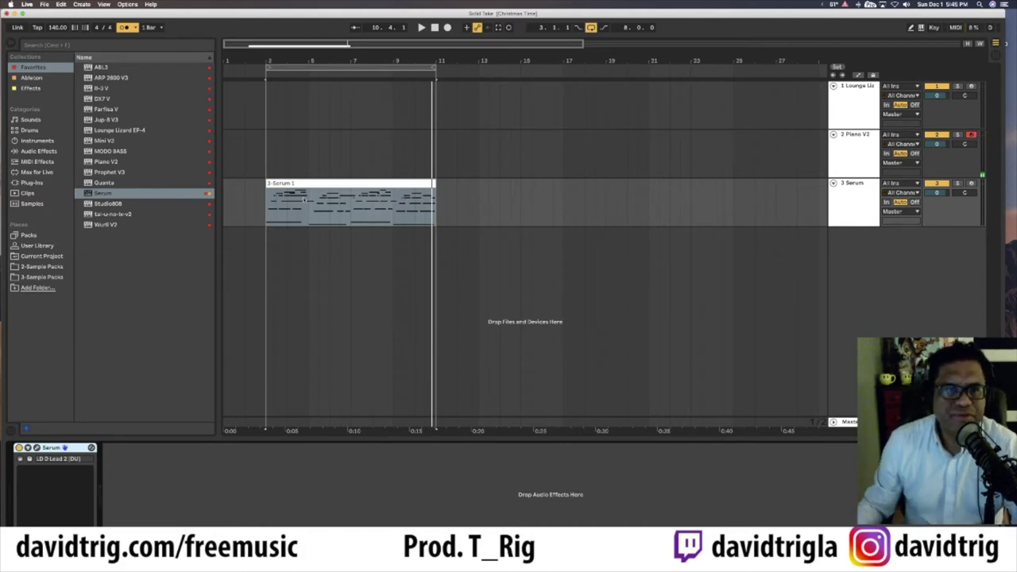
pyautogui.press('space')
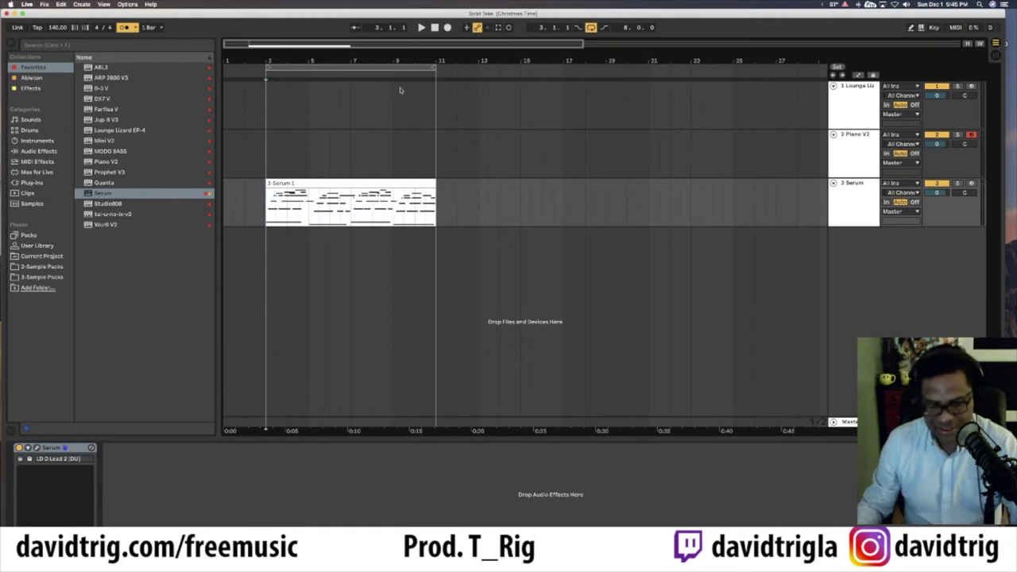
# - Map key 1 to Global Record and key 2 to Metronome On/Off
pyautogui.press('super+k')
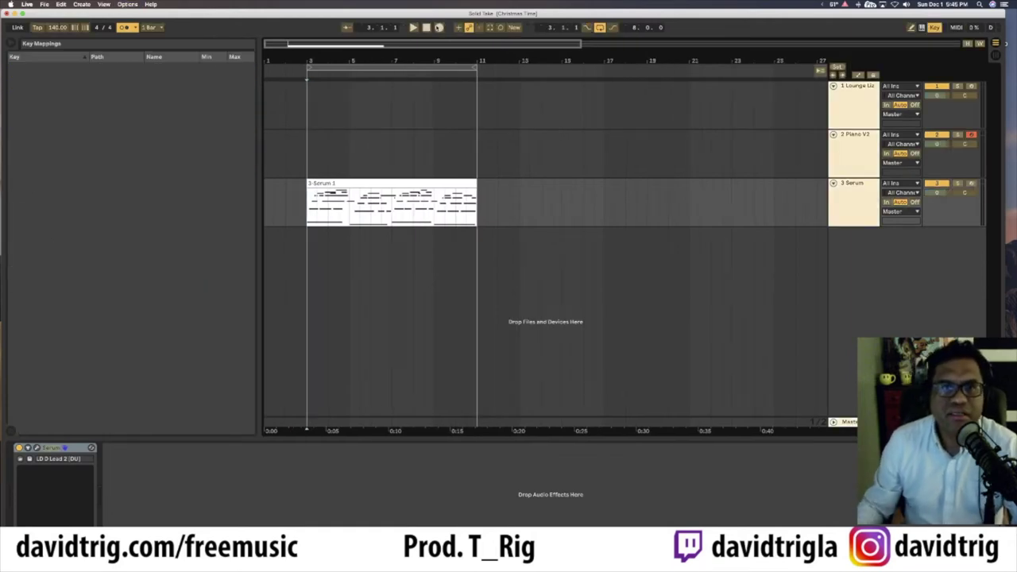
pyautogui.press('1')
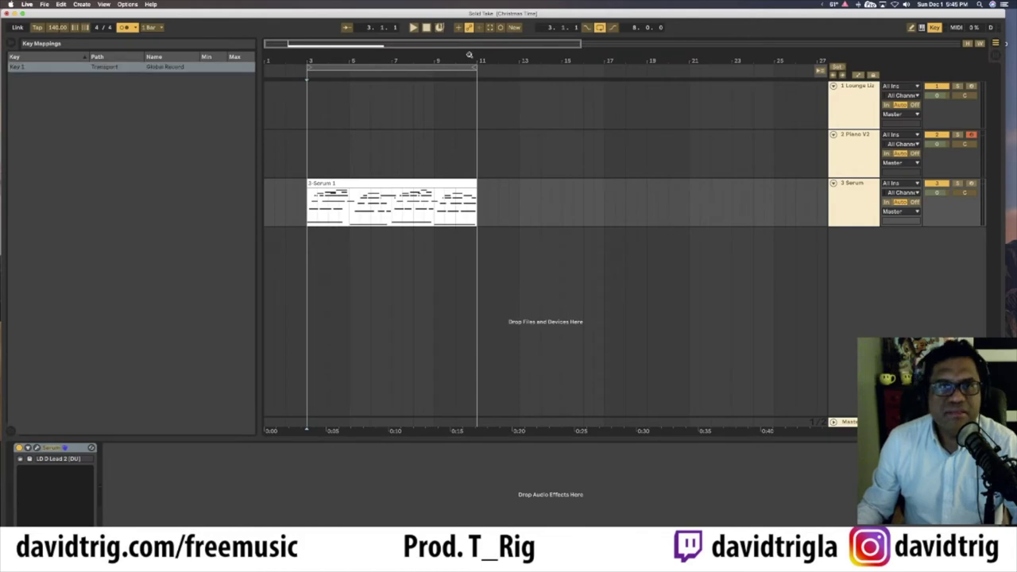
pyautogui.click(128, 28)
pyautogui.press('1')
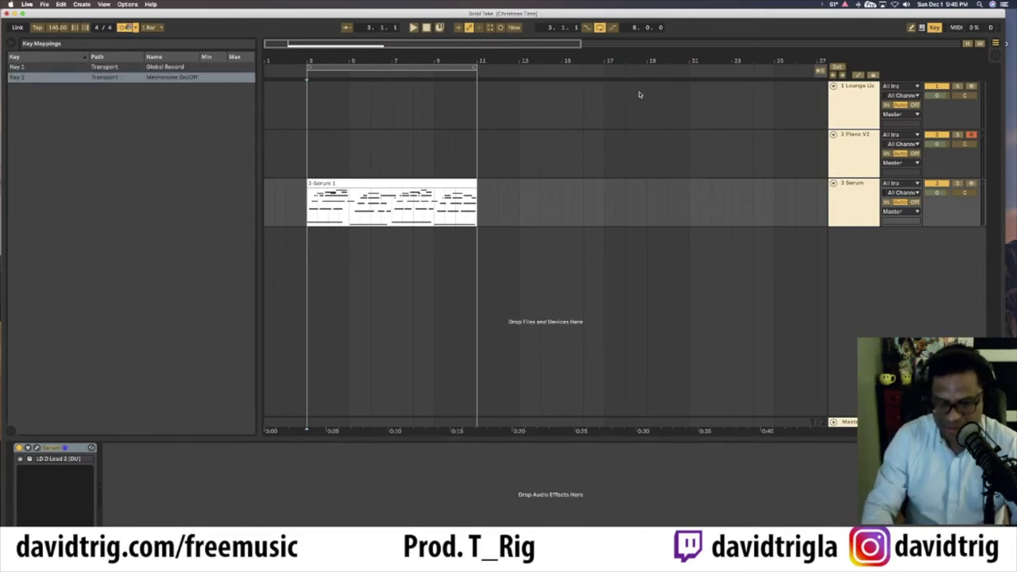
pyautogui.press('super+k')
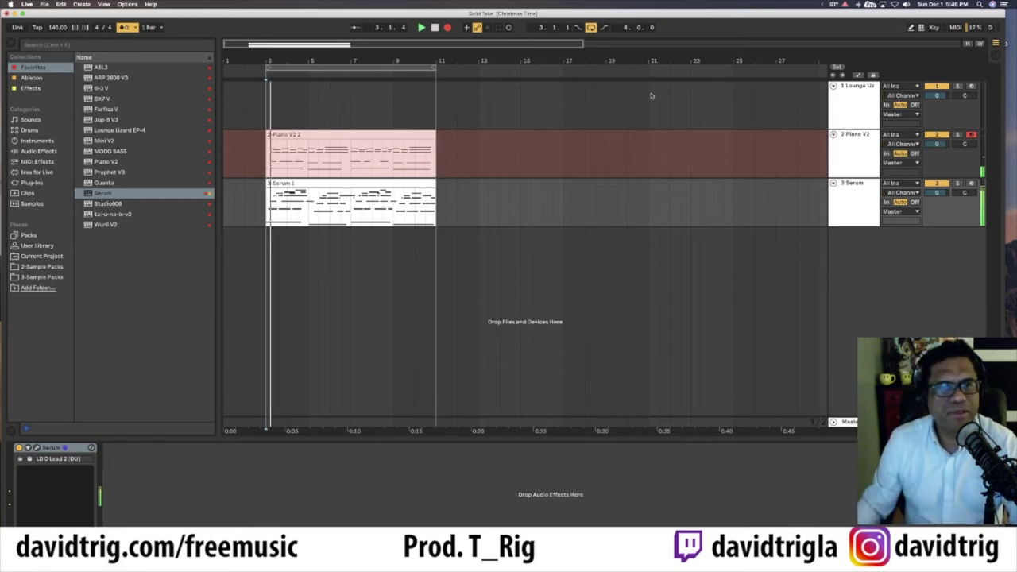
# - Stop recording the eight-bar Piano V2 clip and play it back with the Serum part, lowering the Serum track to -5.7 dB
pyautogui.press('F9')
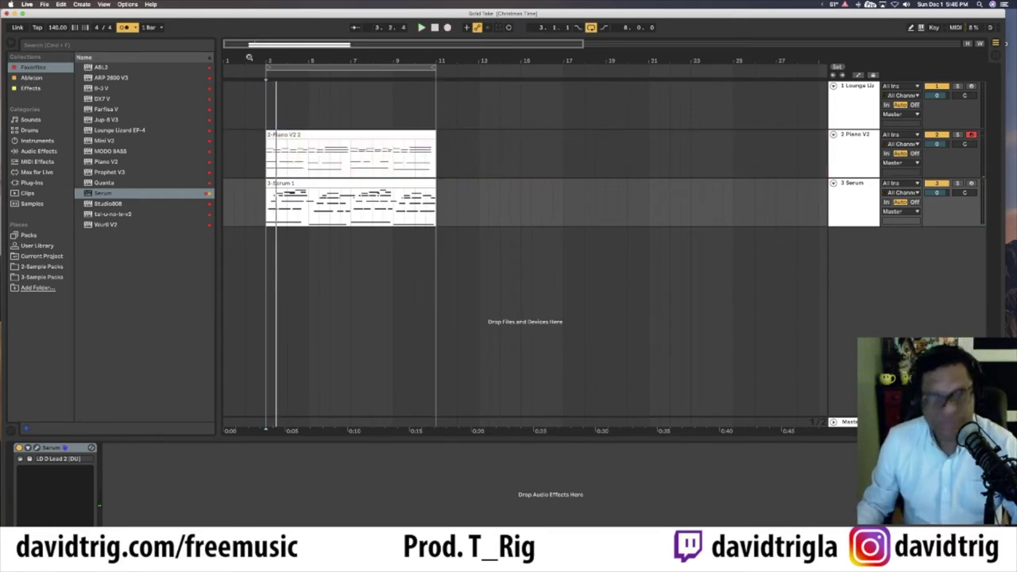
pyautogui.press('space')
pyautogui.press('space')
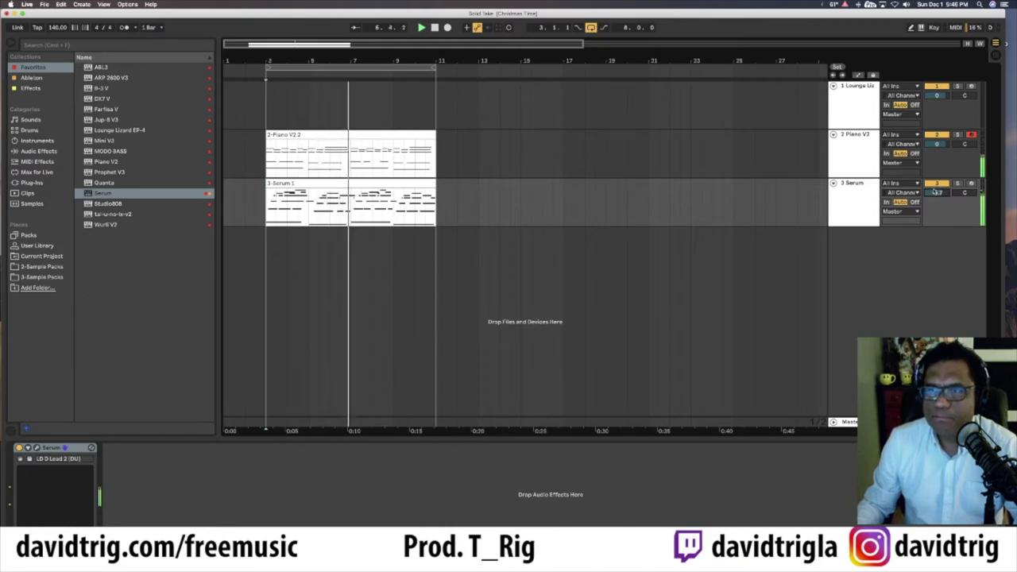
# - Add the Reverb effect to the Piano V2 track and set its input filter to a low cut at 11.5 kHz
pyautogui.click(857, 136)
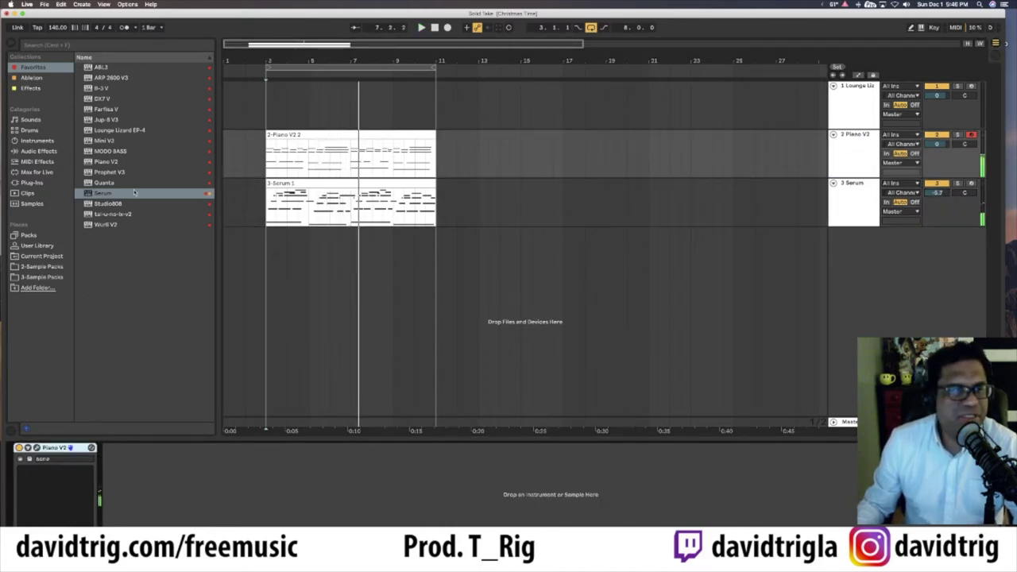
pyautogui.click(32, 78)
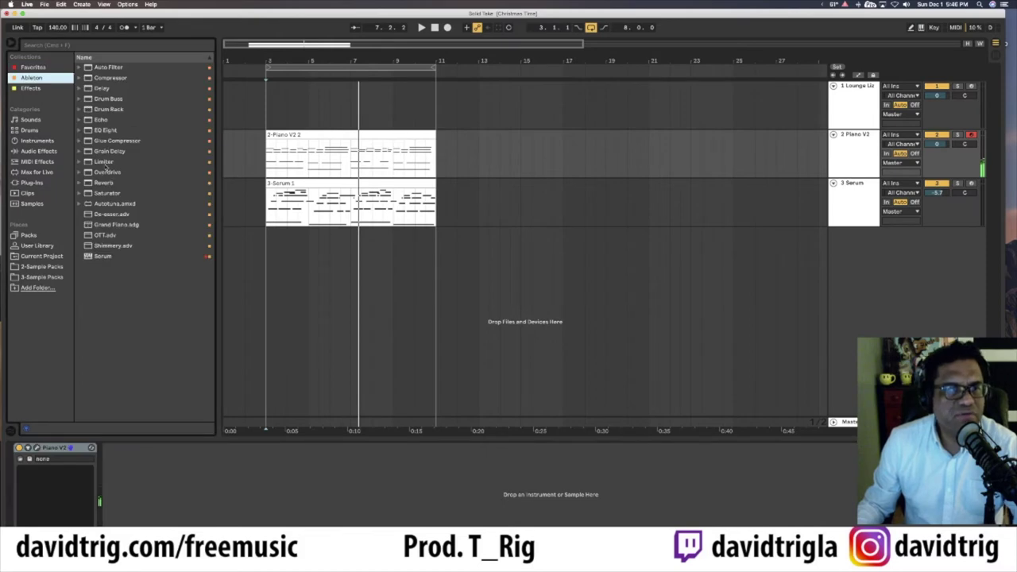
pyautogui.doubleClick(108, 183)
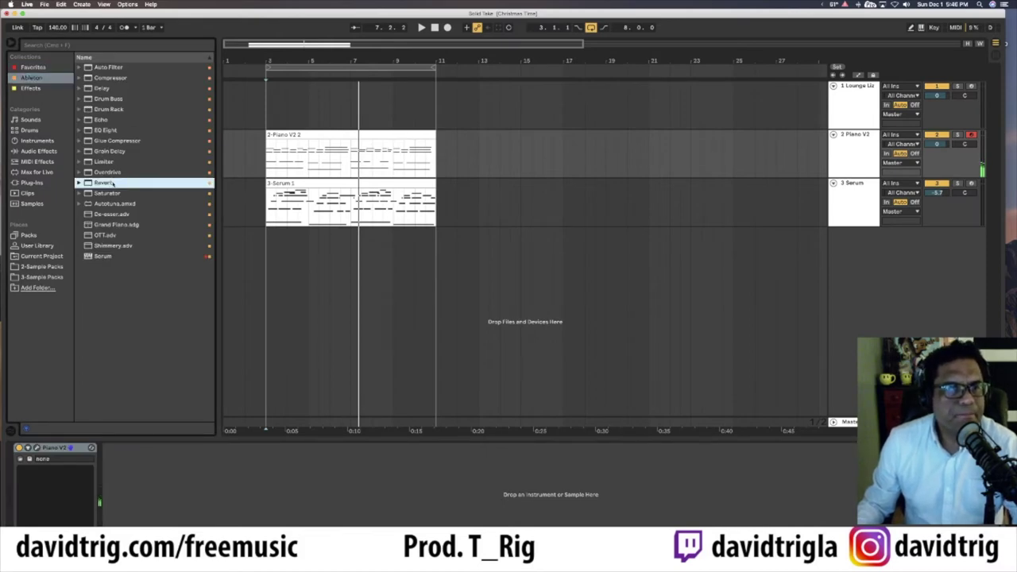
pyautogui.click(119, 470)
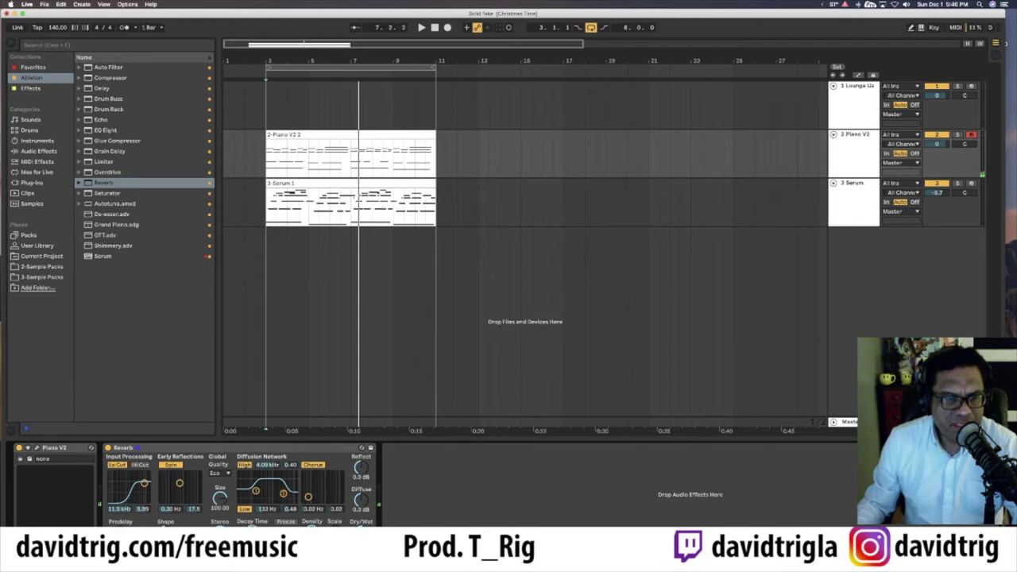
# - Play the loop with Piano V2 soloed, raise its Reverb diffuse level to 4.4 dB, and rebalance the Serum track's volume
pyautogui.press('space')
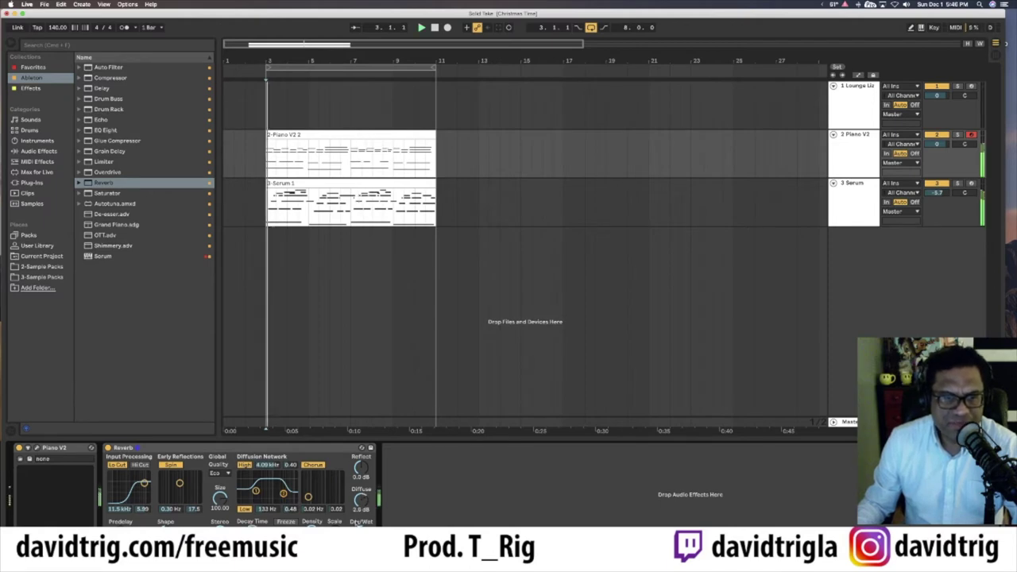
pyautogui.click(844, 161)
pyautogui.press('s')
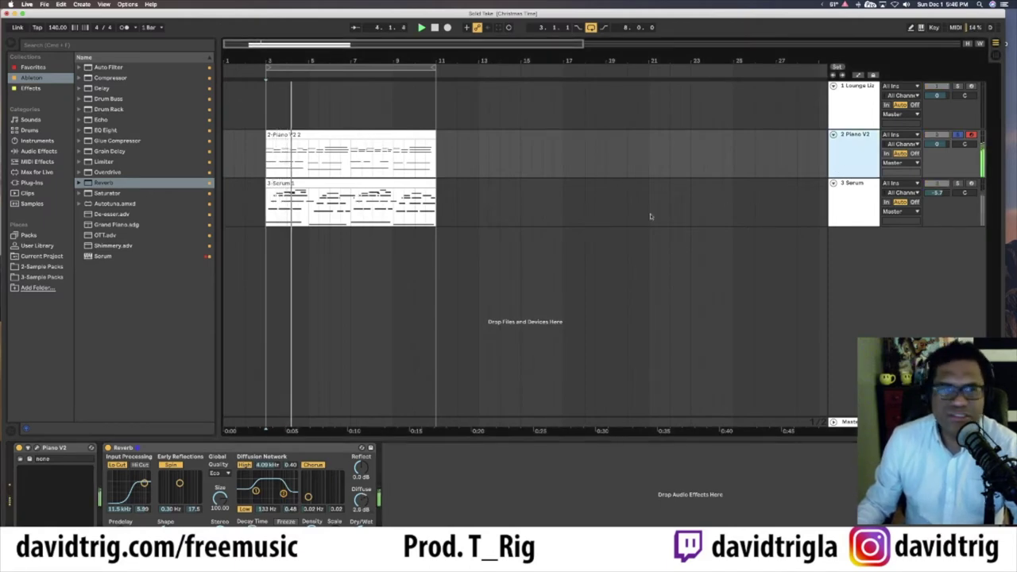
pyautogui.click(361, 535)
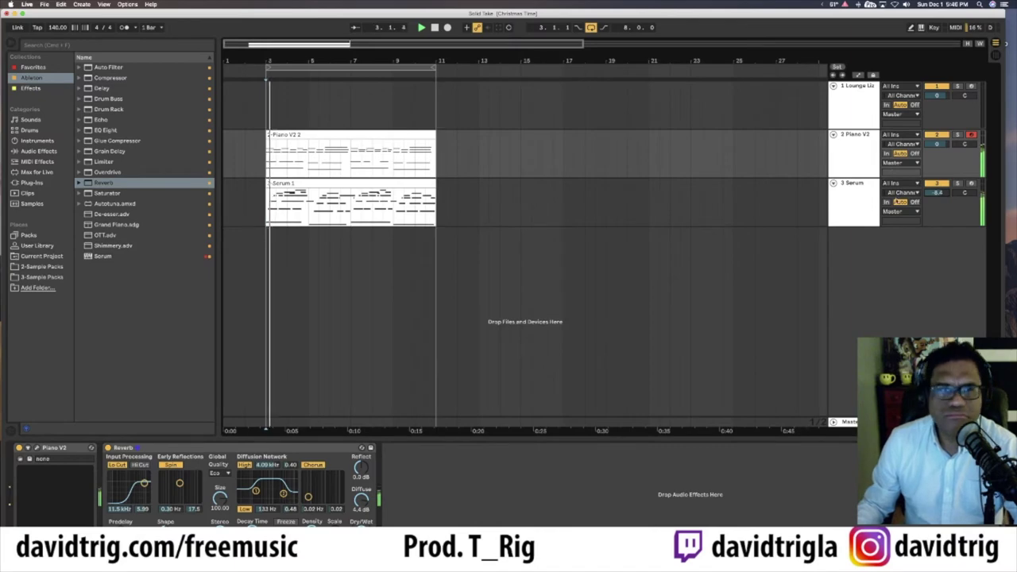
pyautogui.moveTo(937, 193); pyautogui.dragTo(937, 196)
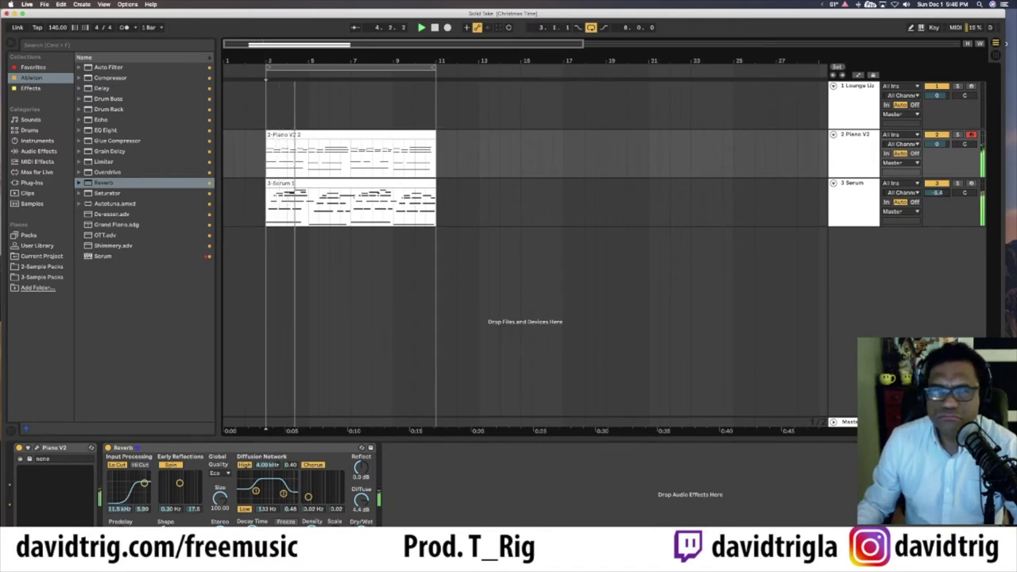
# - Solo the Piano V2 track and open its recorded clip's notes in the piano-roll editor
pyautogui.click(856, 141)
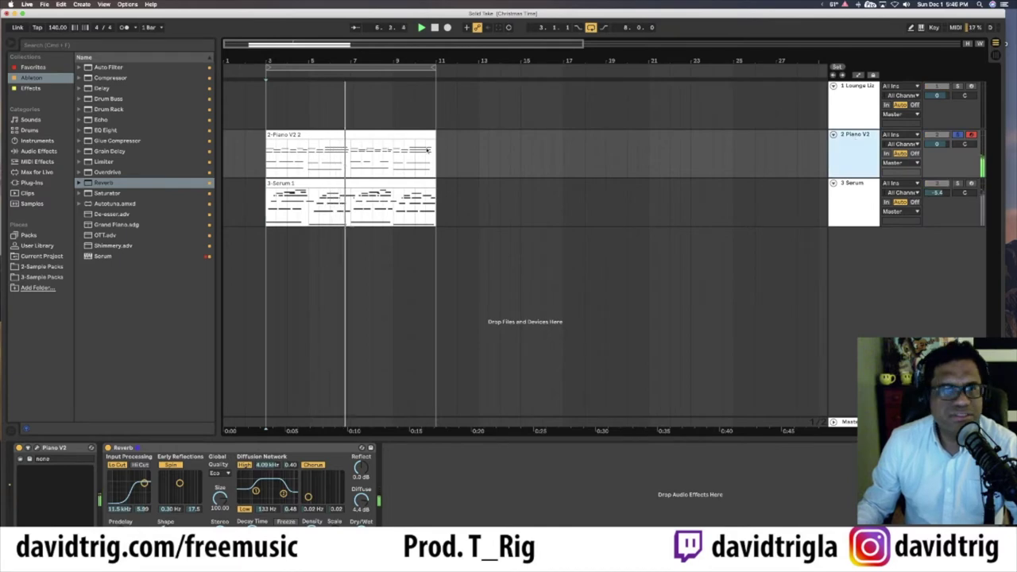
pyautogui.doubleClick(329, 135)
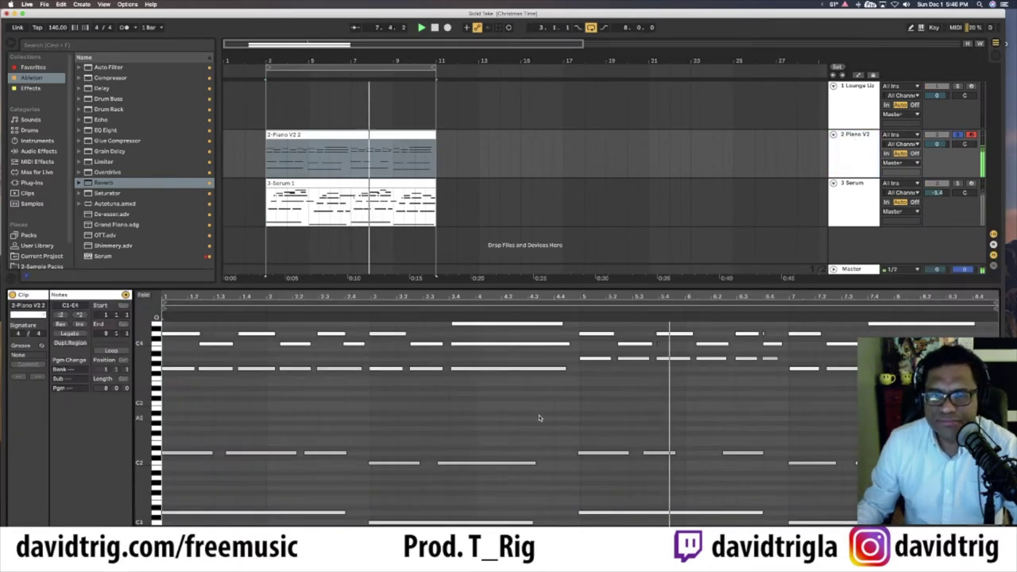
# - Play back the Piano V2 clip and slightly nudge the timing of the G3–C4 and G3–D4 note pairs near its start
pyautogui.press('space')
pyautogui.press('space')
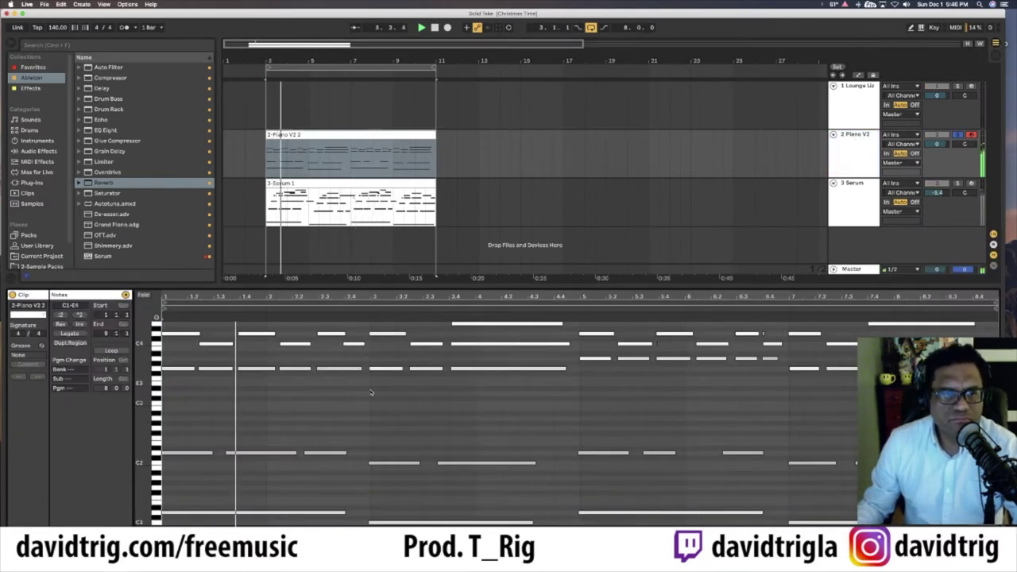
pyautogui.press('space')
pyautogui.moveTo(215, 331); pyautogui.dragTo(211, 373)
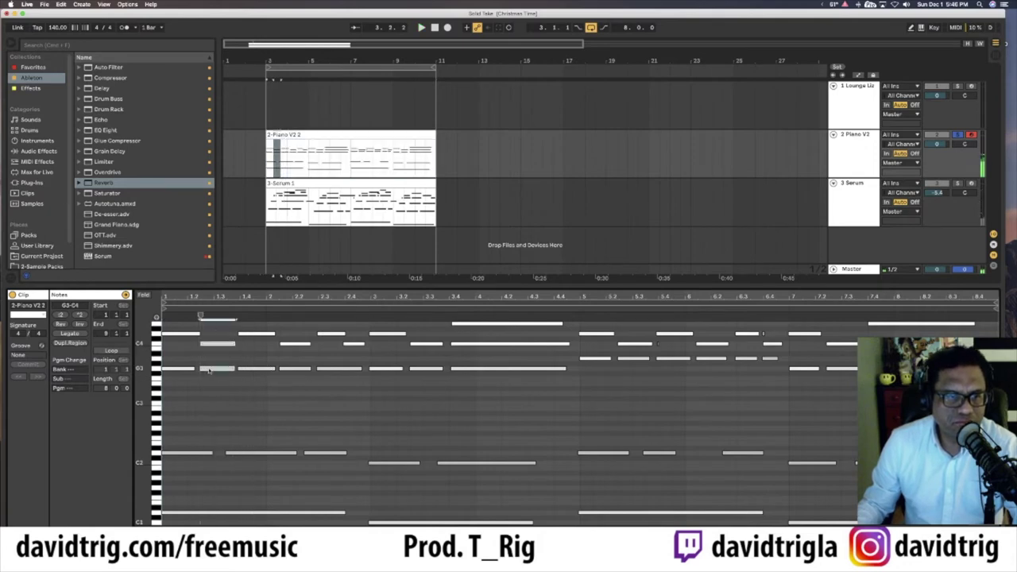
pyautogui.press('space')
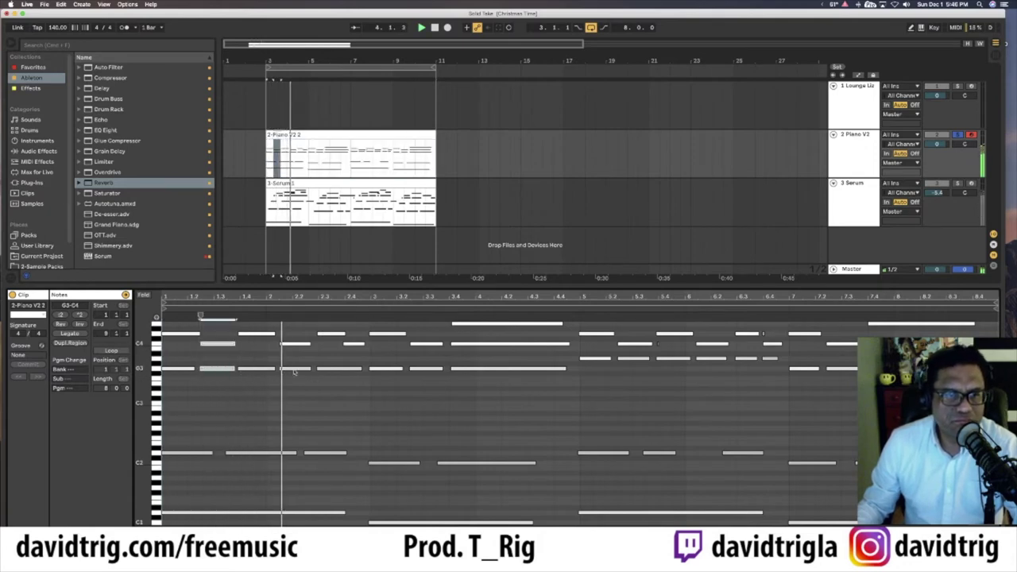
pyautogui.press('space')
pyautogui.moveTo(257, 385); pyautogui.dragTo(254, 350)
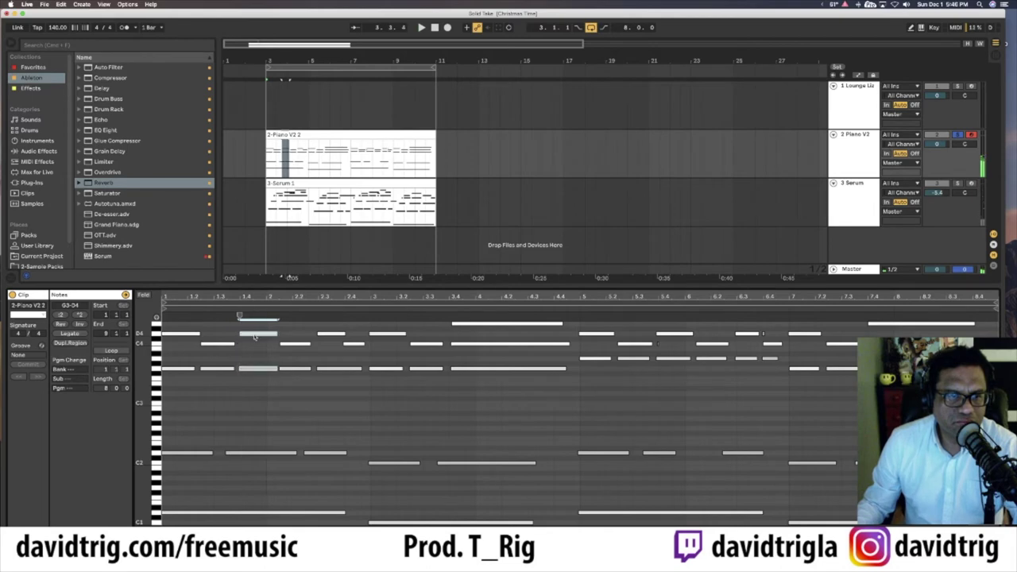
pyautogui.press('space')
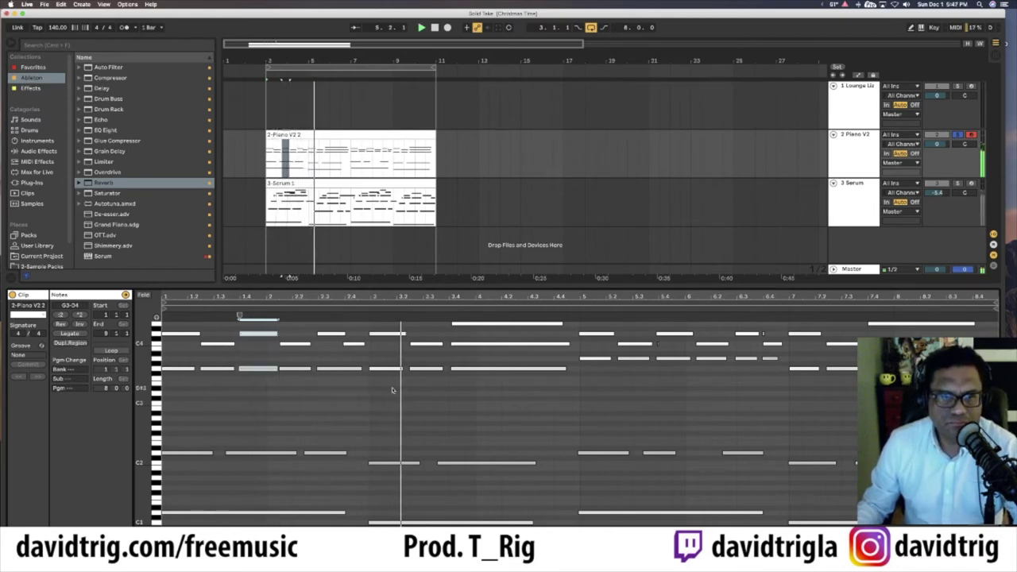
# - Slightly nudge the timing of the G3–D4 note pair at bar 3 and the A3–D4 pair at bar 5
pyautogui.press('space')
pyautogui.moveTo(383, 388); pyautogui.dragTo(384, 343)
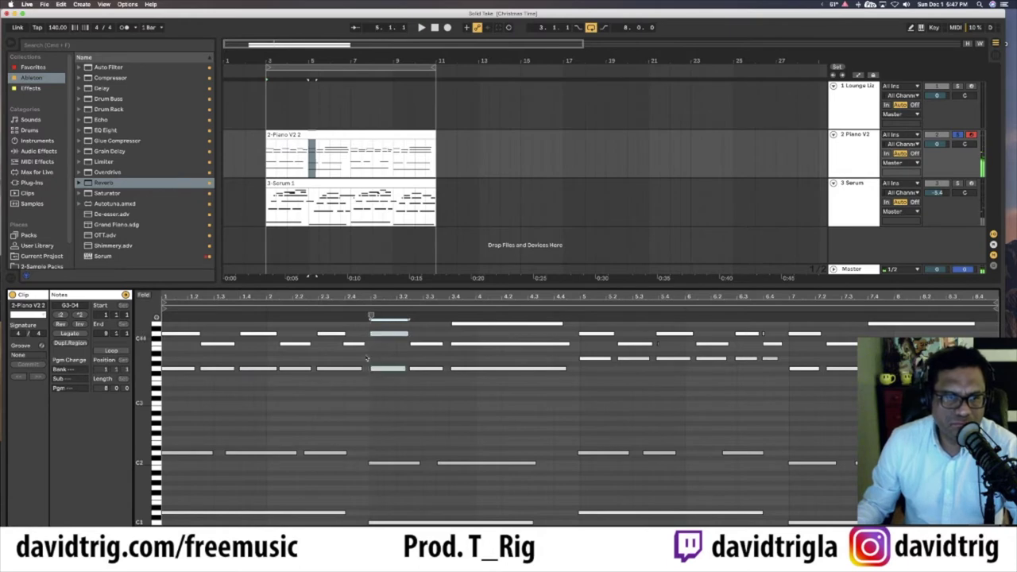
pyautogui.press('space')
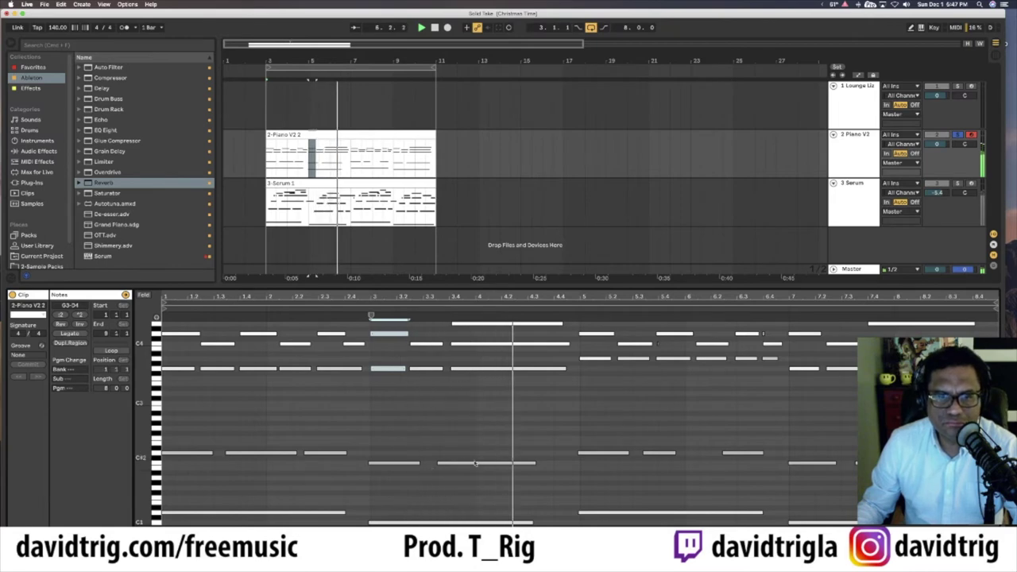
pyautogui.moveTo(601, 402); pyautogui.dragTo(594, 334)
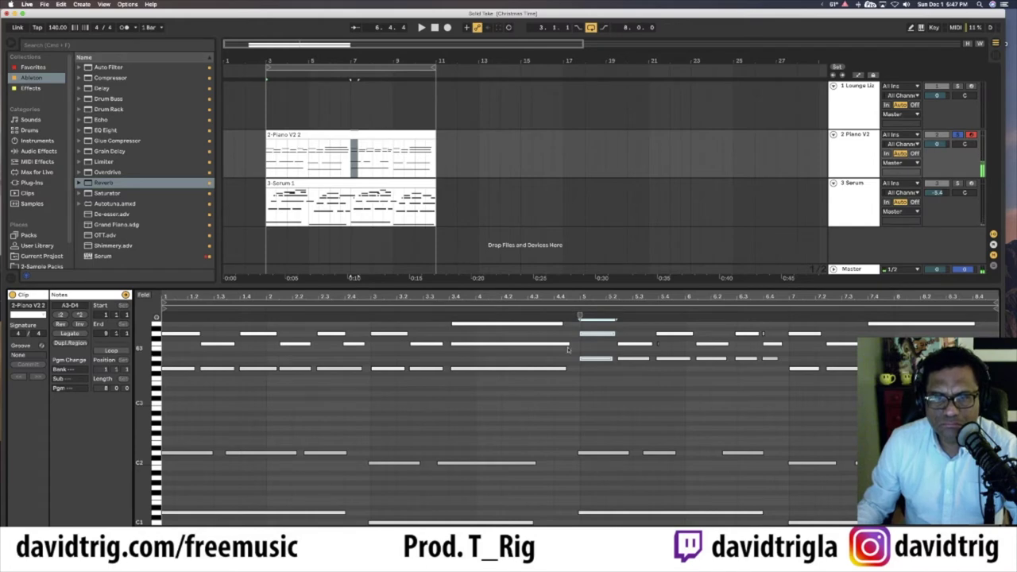
# - Delete the stray tiny C4 note after bar 5 and change the pitch of the long E4 note near the clip's end
pyautogui.click(661, 346)
pyautogui.press('Delete')
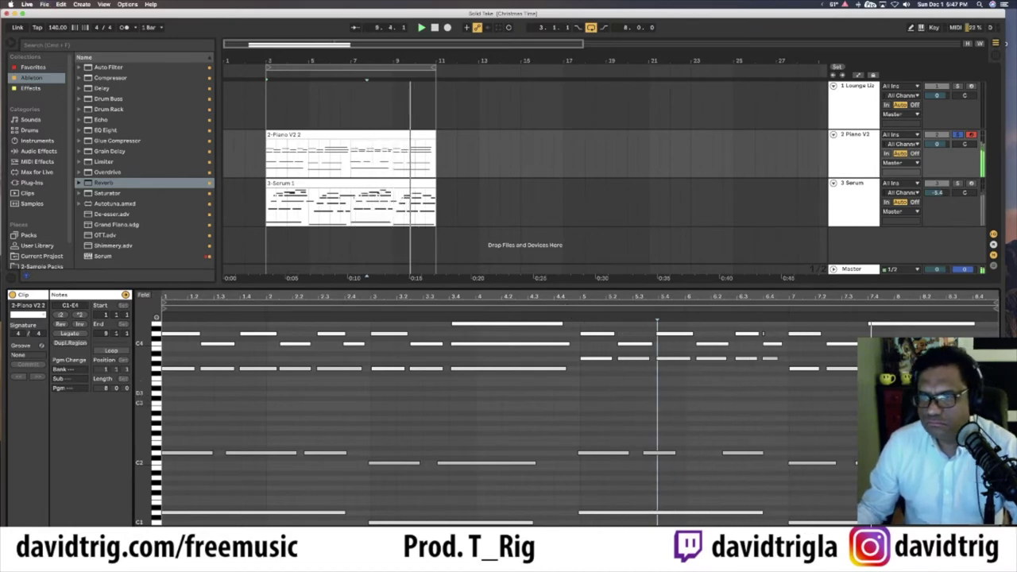
pyautogui.scroll(2, 805, 405)
pyautogui.scroll(-1, 508, 413)
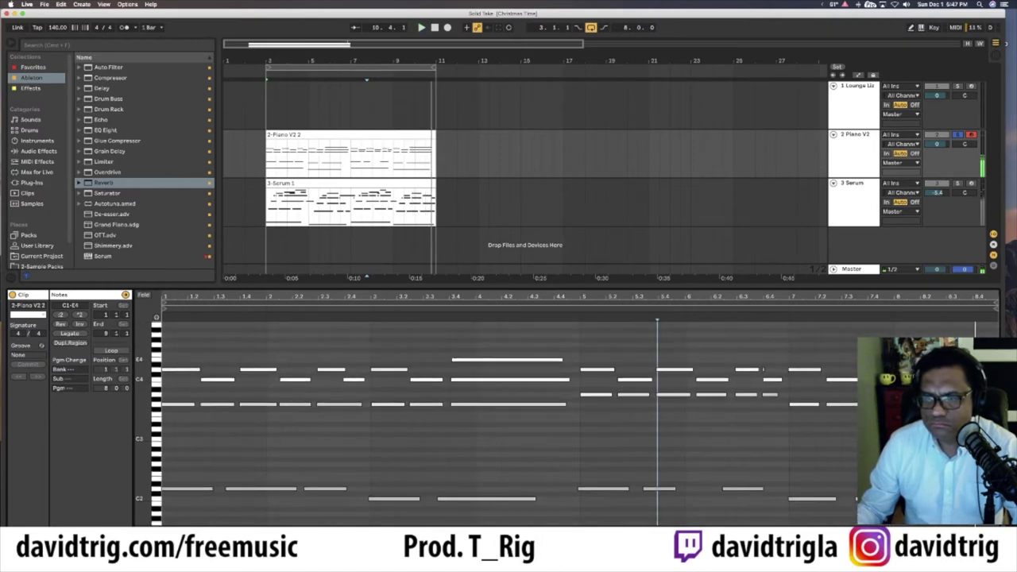
pyautogui.moveTo(914, 359); pyautogui.dragTo(914, 354)
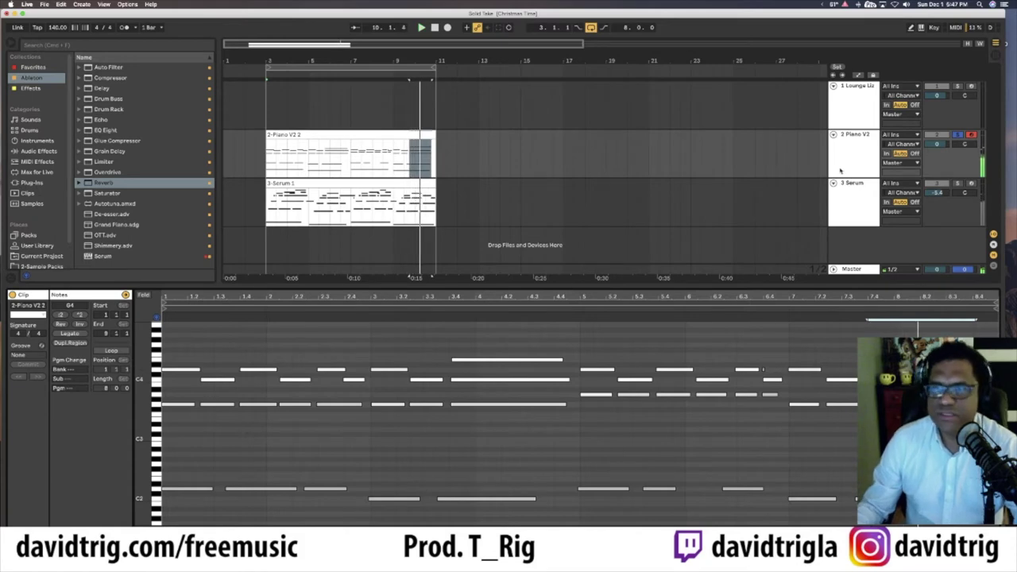
# - Solo the Serum track and tag the Channel EQ effect for the Ableton collection
pyautogui.click(858, 194)
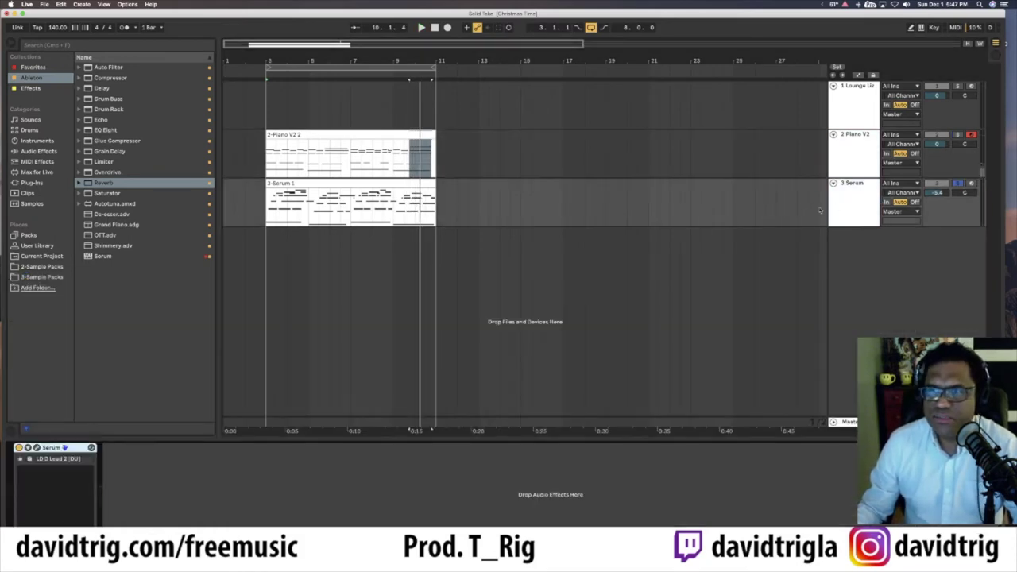
pyautogui.press('space')
pyautogui.click(101, 120)
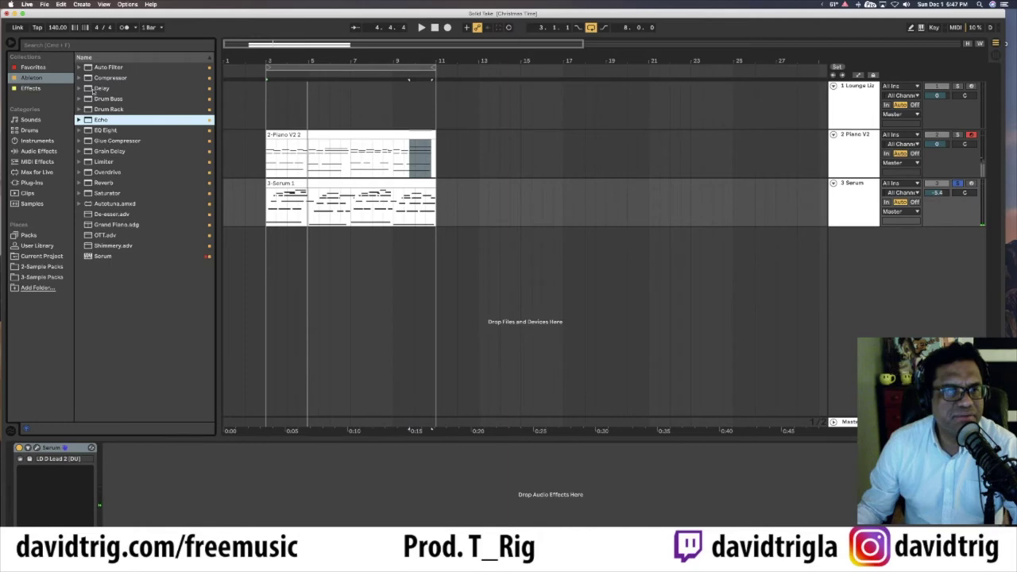
pyautogui.click(43, 151)
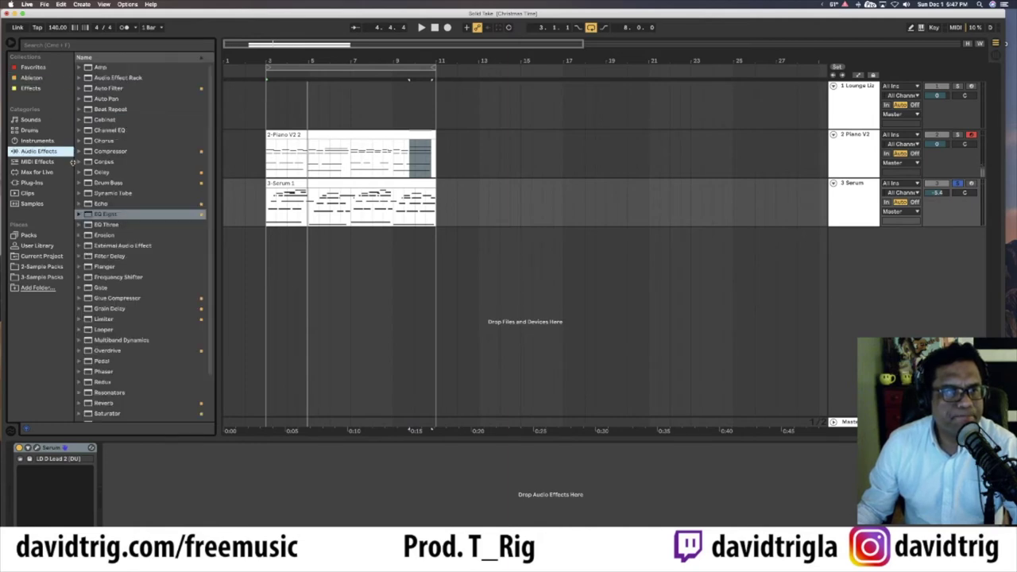
pyautogui.rightClick(109, 131)
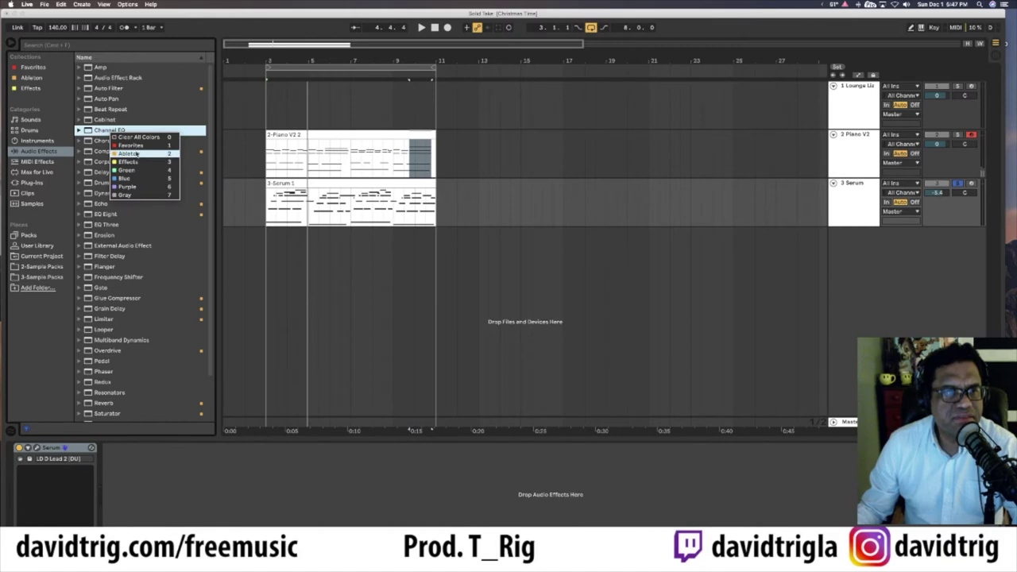
pyautogui.click(131, 154)
# - Add Channel EQ to the Serum track, cut its low frequencies during soloed playback, and unsolo the track
pyautogui.click(29, 78)
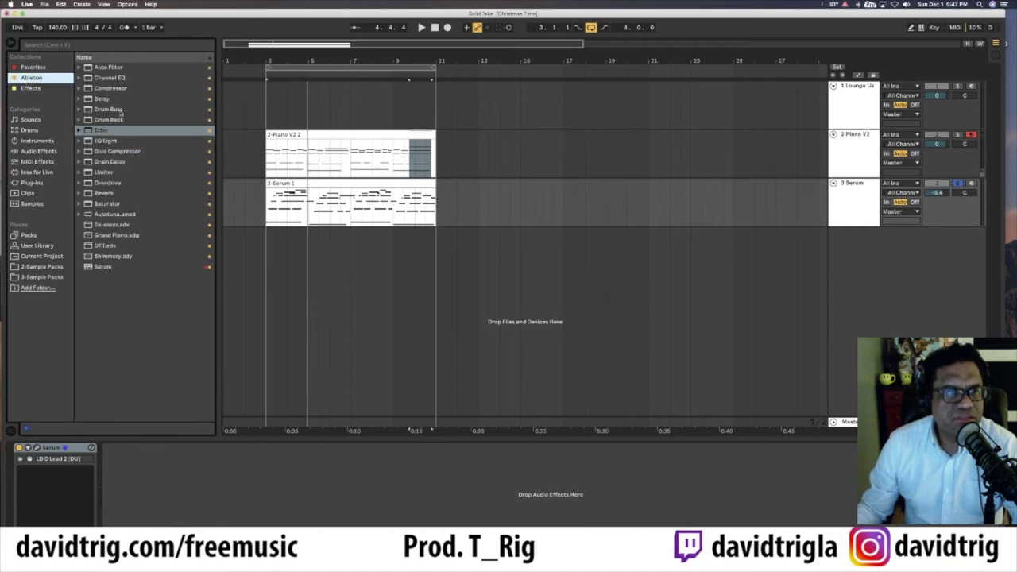
pyautogui.doubleClick(110, 78)
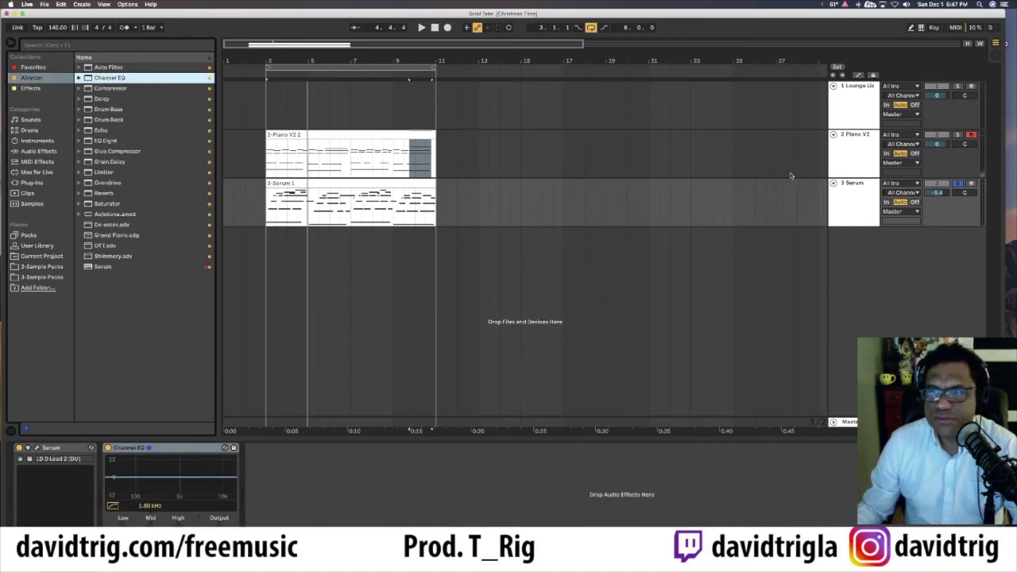
pyautogui.press('space')
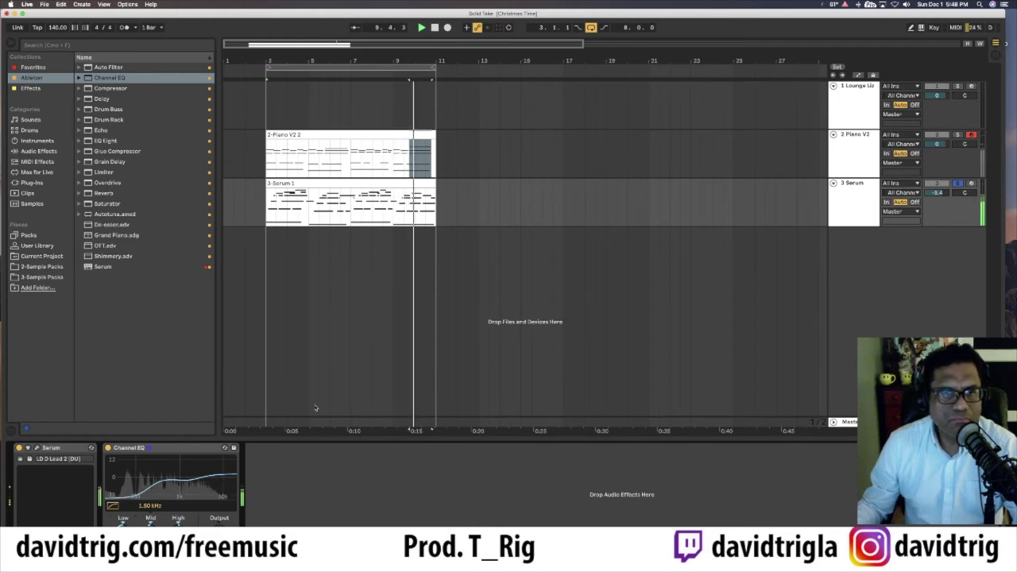
pyautogui.click(958, 184)
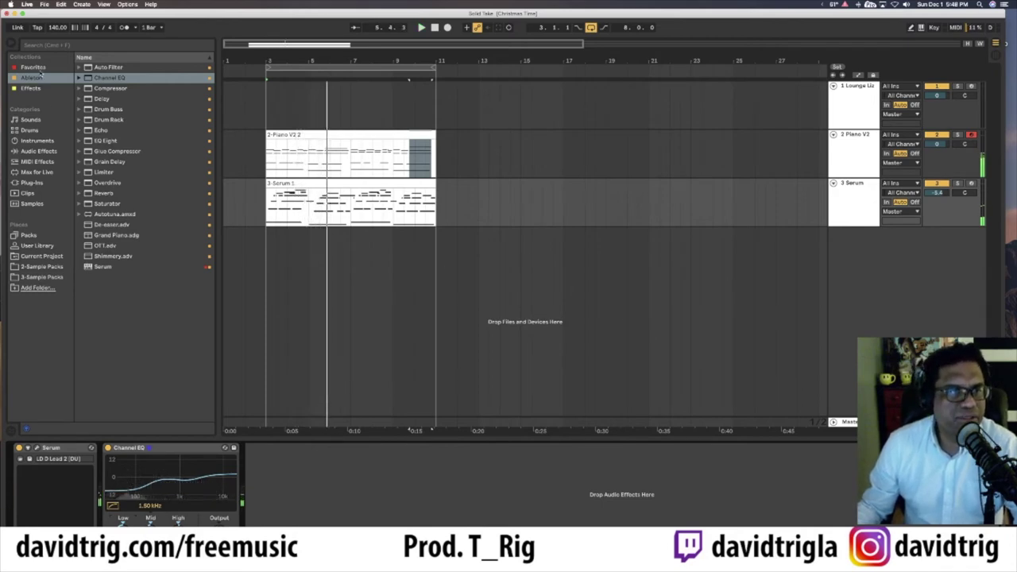
# - Add EQ Eight to the Serum track, setting its lowest band to 124 Hz and -14.0 dB and its highest to 4.17 kHz and -1.12 dB
pyautogui.doubleClick(106, 142)
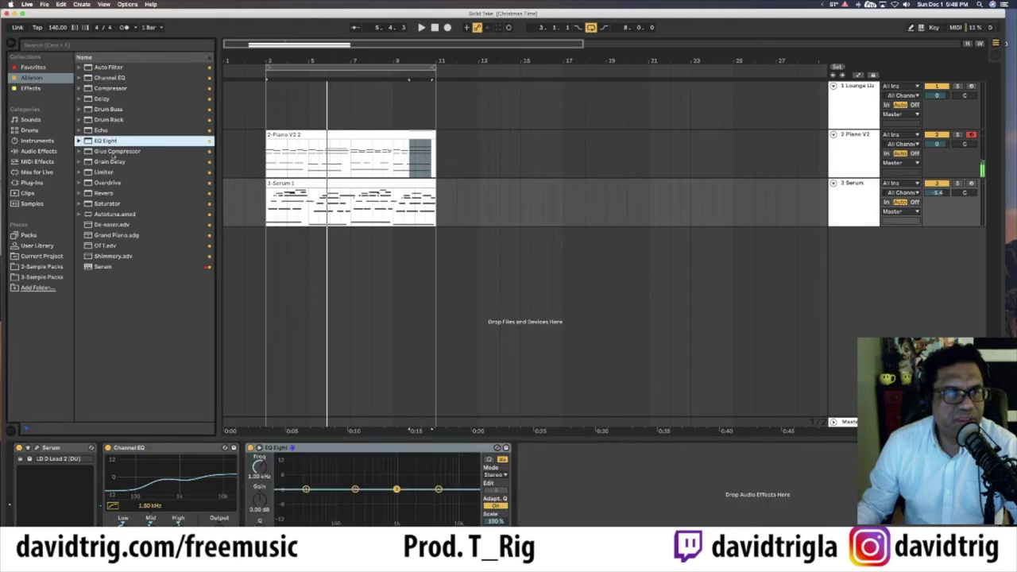
pyautogui.press('space')
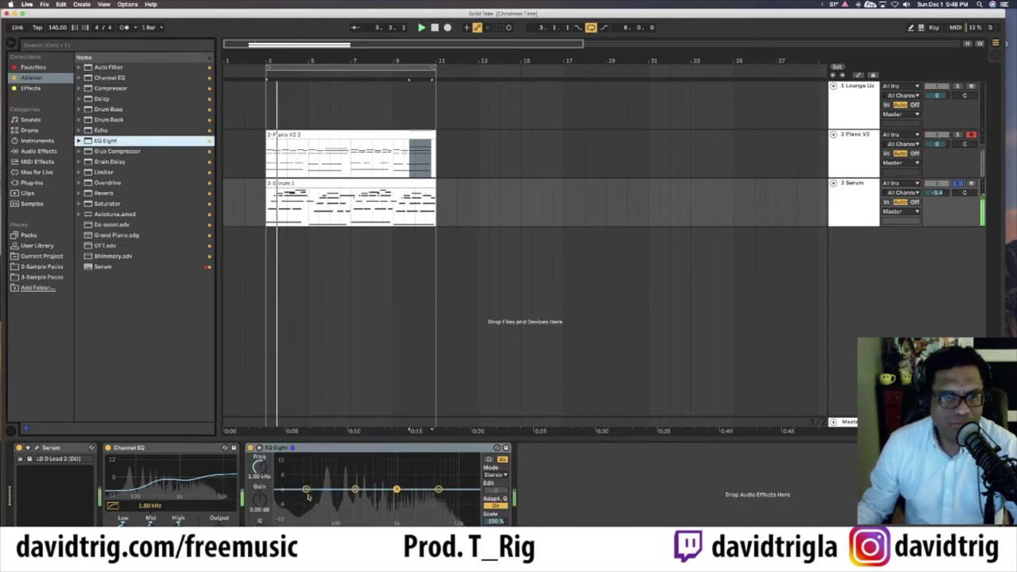
pyautogui.moveTo(306, 489); pyautogui.dragTo(343, 522)
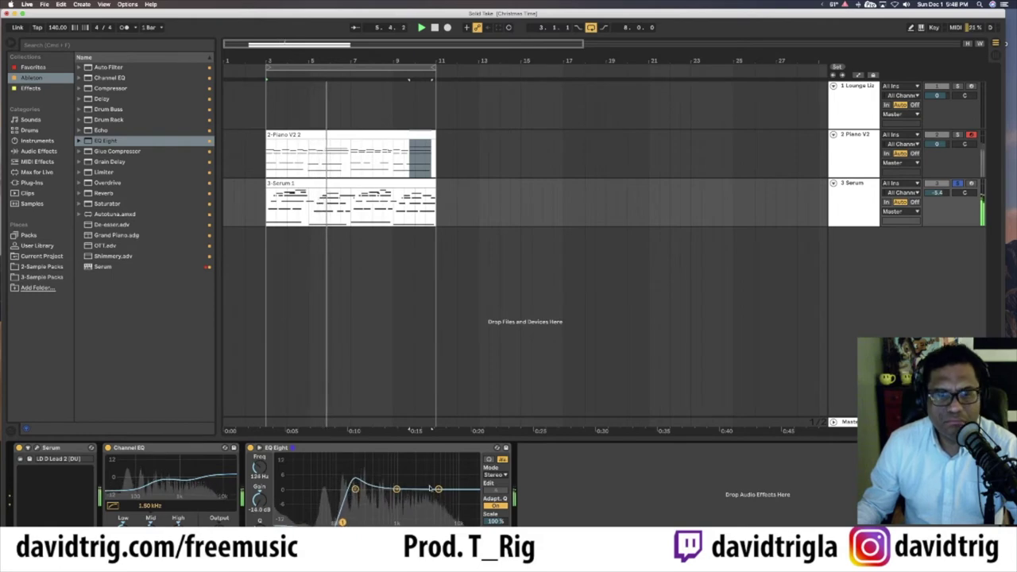
pyautogui.moveTo(439, 488)
pyautogui.mouseDown()
pyautogui.moveTo(438, 501)
pyautogui.moveTo(433, 492)
pyautogui.mouseUp()
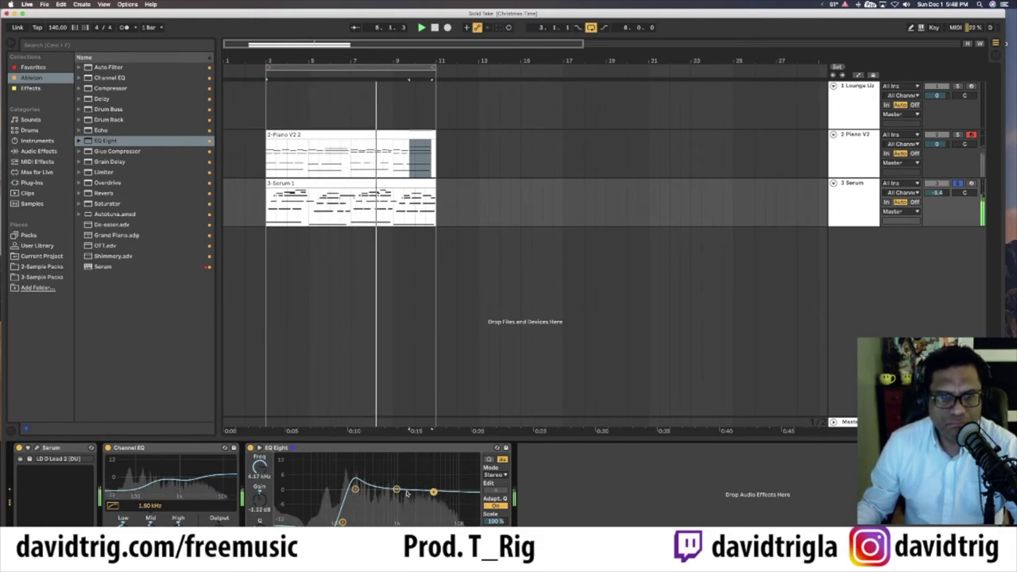
pyautogui.press('s')
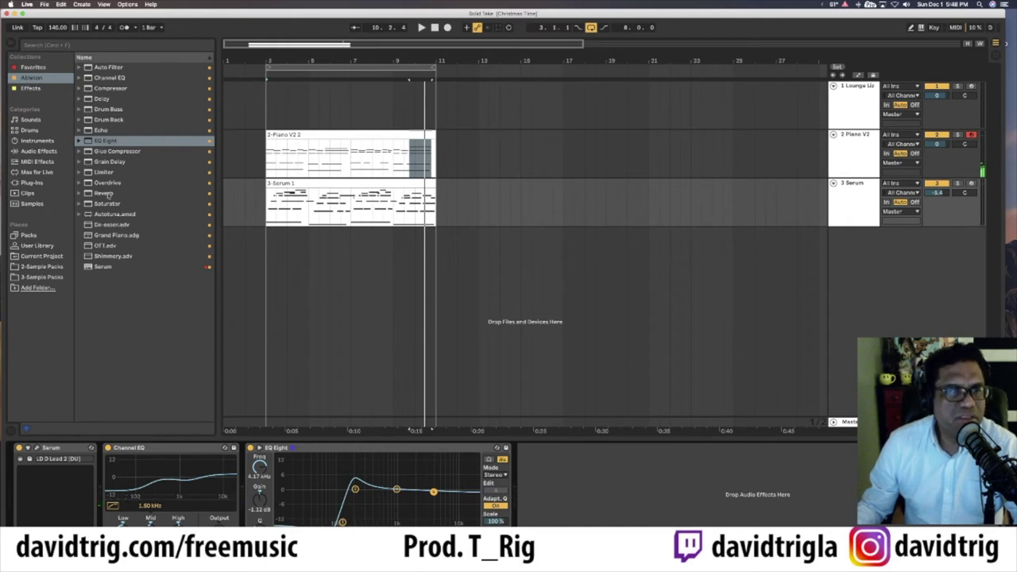
# - Add Reverb with a 7.38 kHz low cut to the Serum track, and pan Piano V2 slightly left and Serum slightly right during playback
pyautogui.doubleClick(108, 194)
pyautogui.click(534, 466)
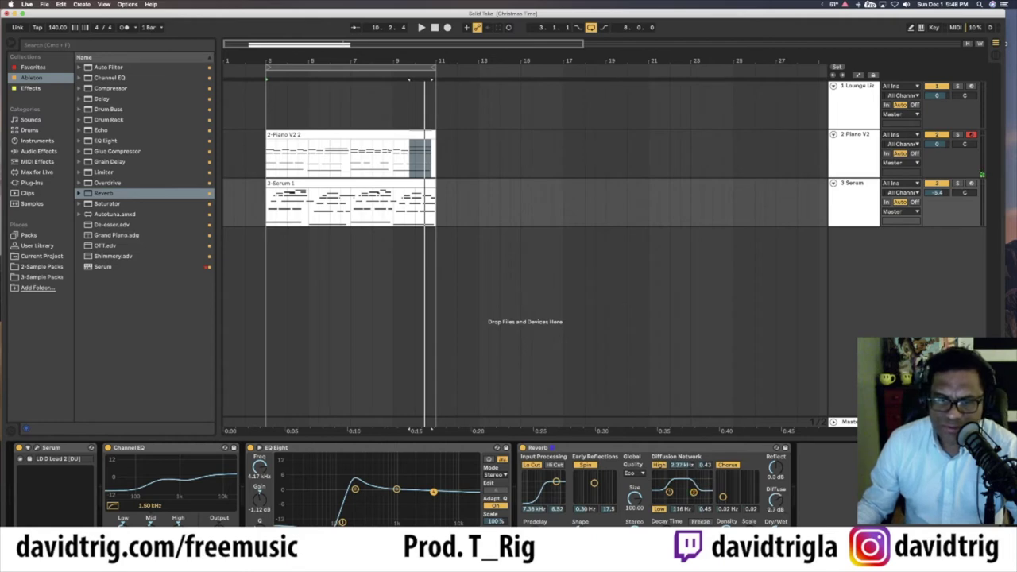
pyautogui.click(867, 193)
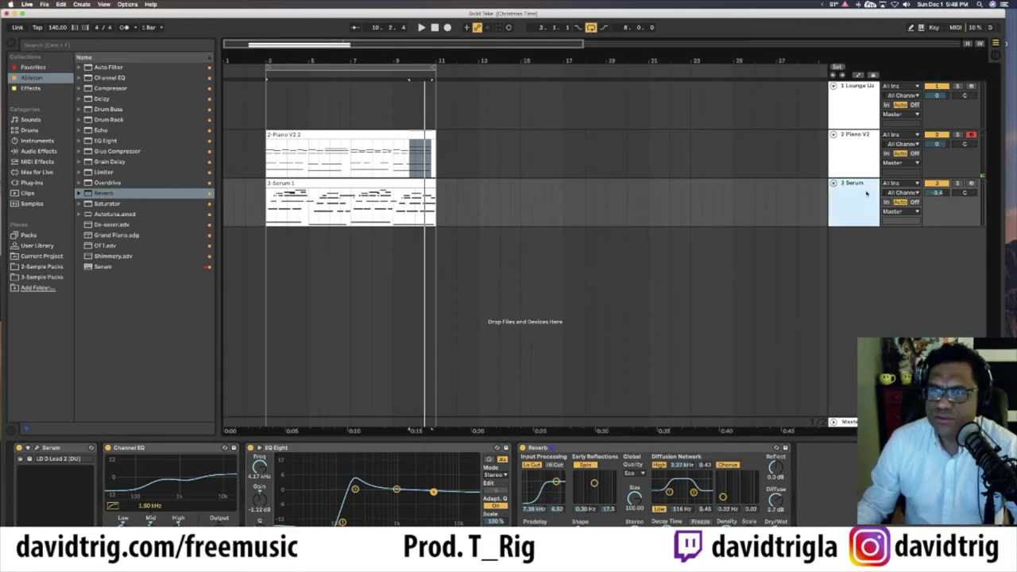
pyautogui.press('space')
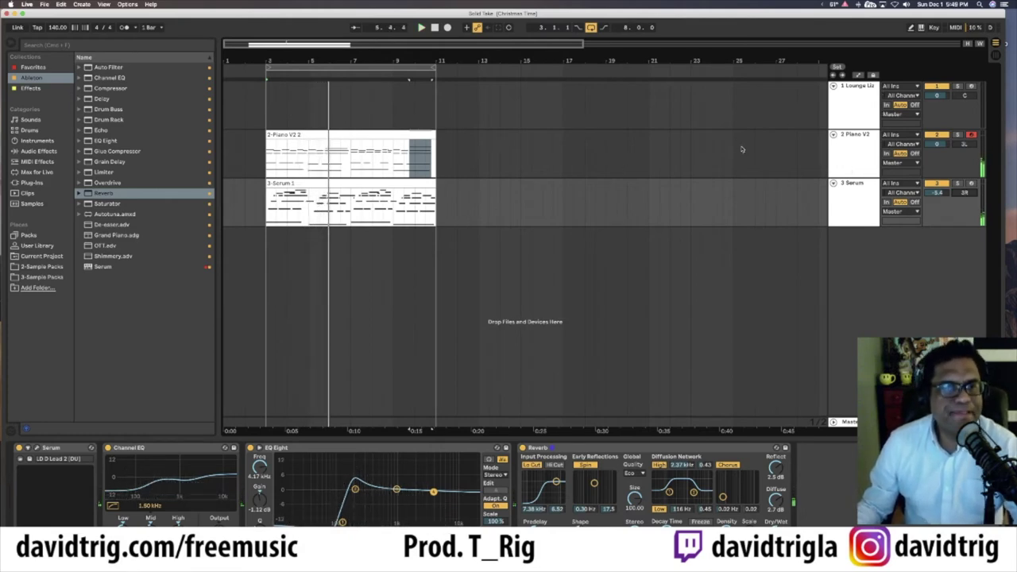
# - Add the ARP 2600 V3 instrument from the favorites on a new track and load its Bass Trip preset
pyautogui.click(855, 94)
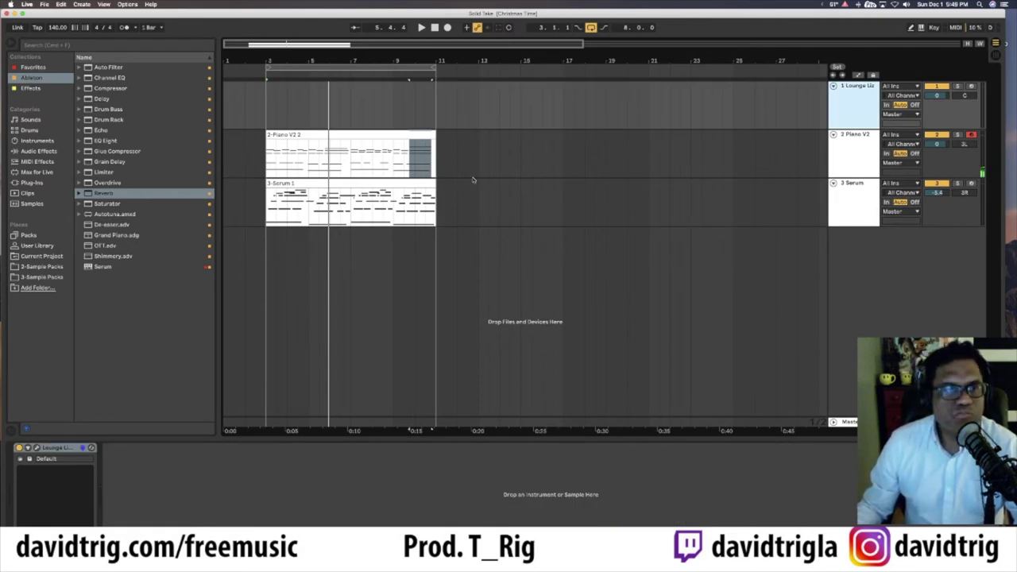
pyautogui.click(33, 67)
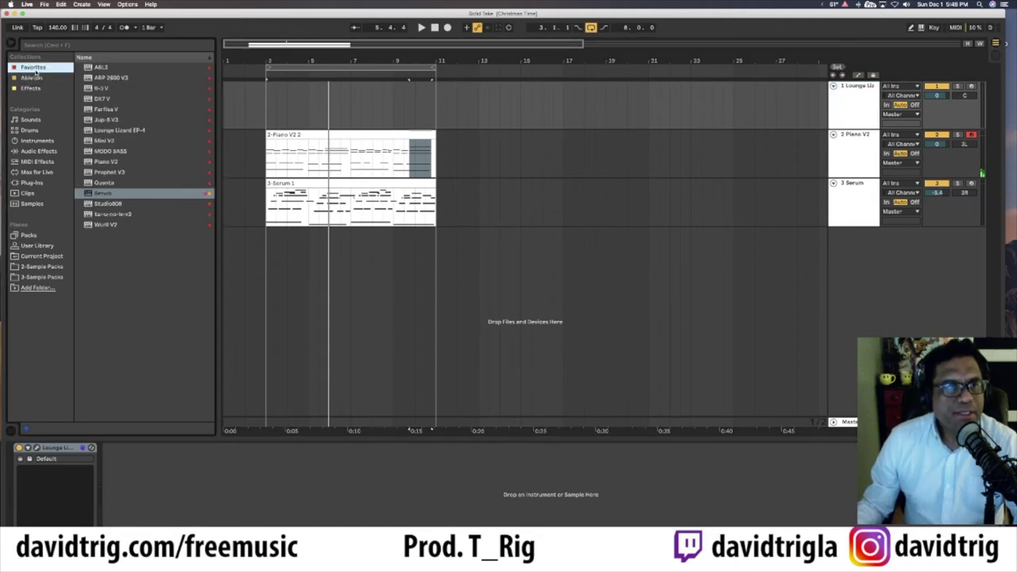
pyautogui.click(106, 78)
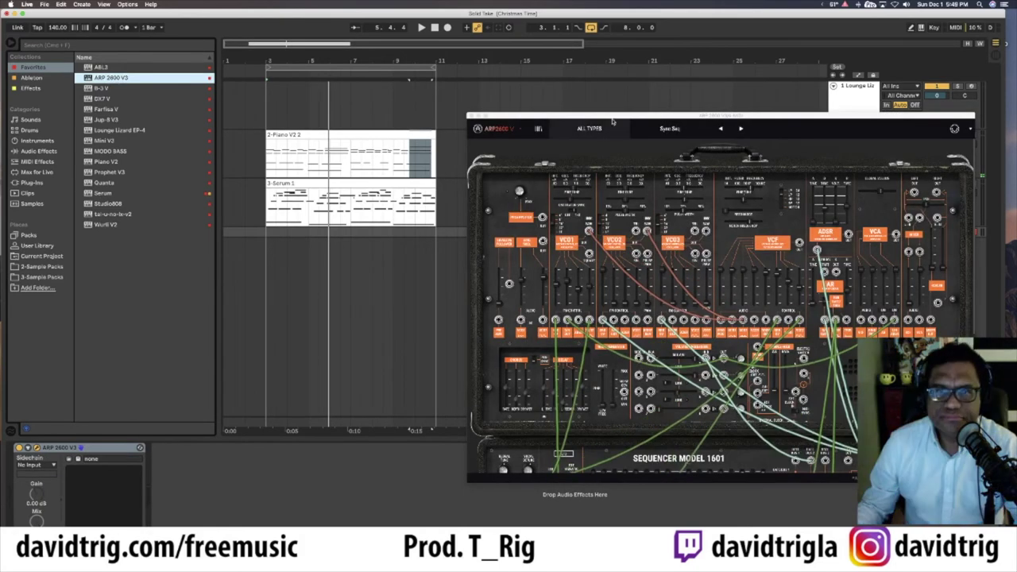
pyautogui.moveTo(613, 118); pyautogui.dragTo(418, 96)
pyautogui.click(409, 110)
pyautogui.moveTo(389, 150)
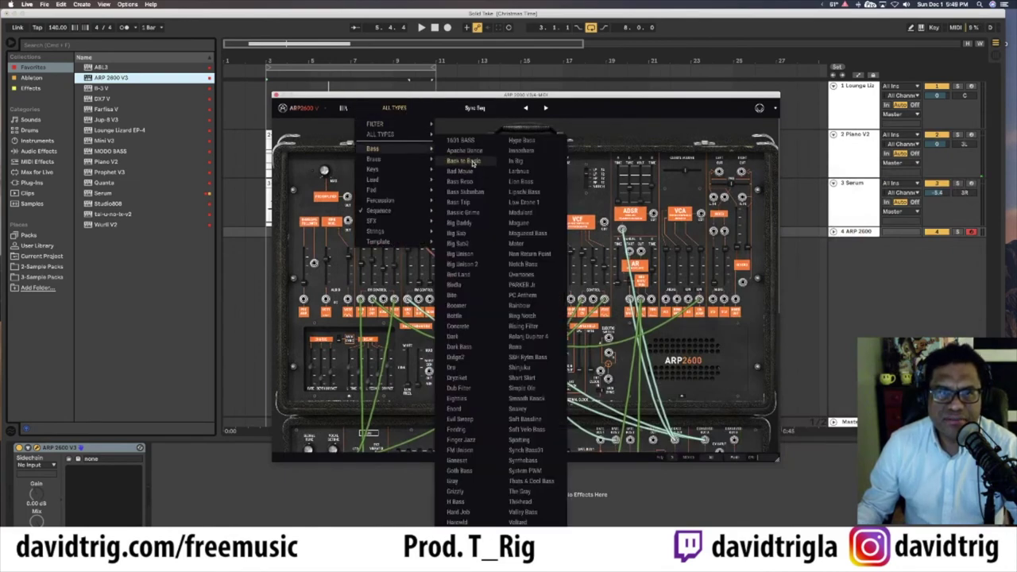
pyautogui.click(461, 202)
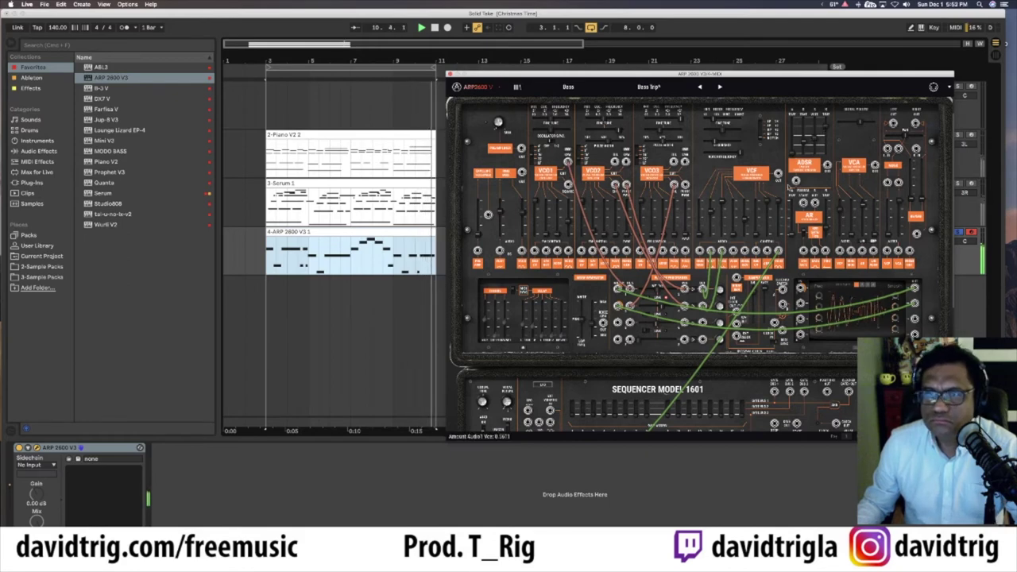
# - Close the ARP 2600 plug-in window and rename its track "bass"
pyautogui.click(451, 74)
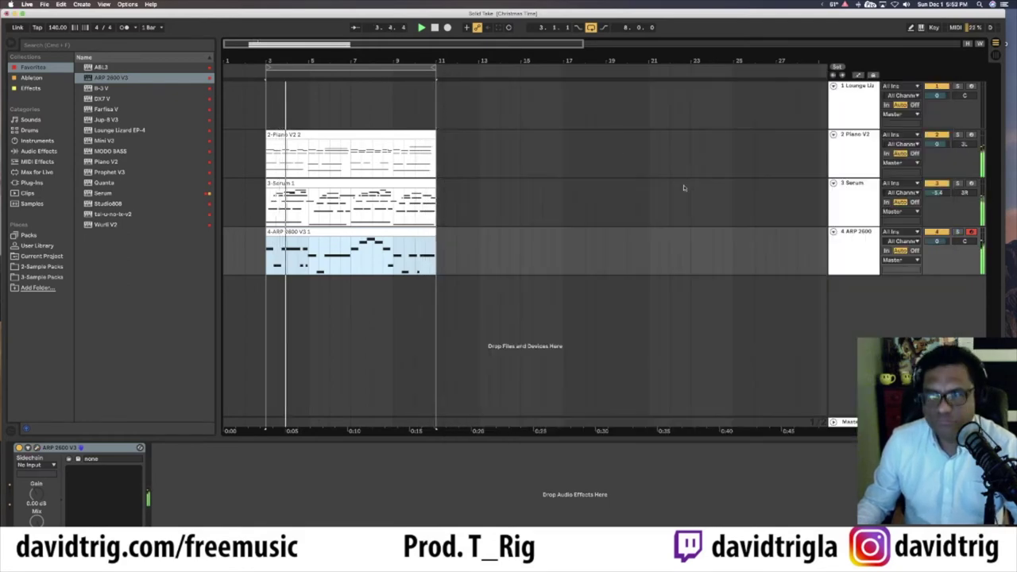
pyautogui.click(863, 238)
pyautogui.press('super+r')
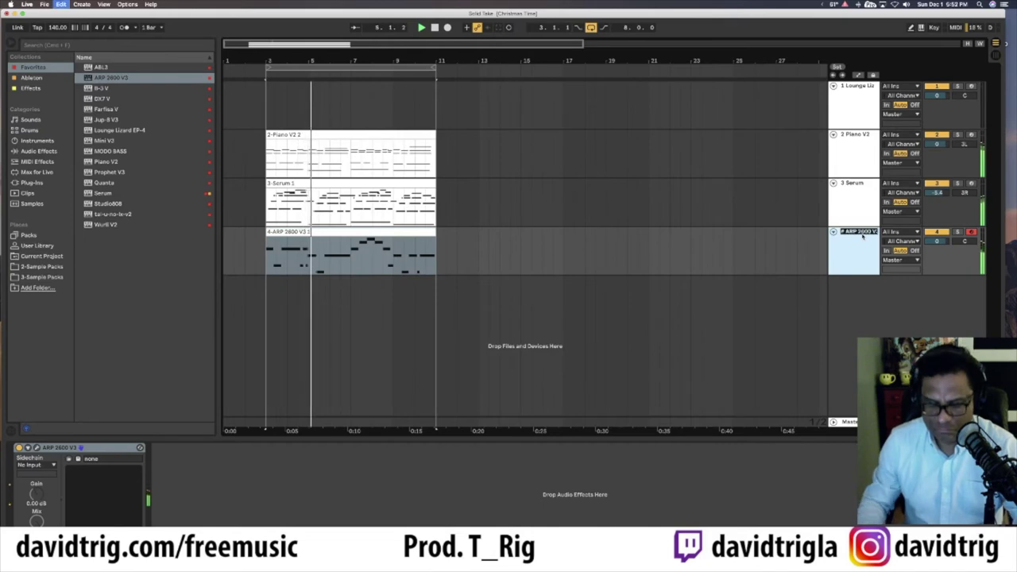
pyautogui.write('bass')
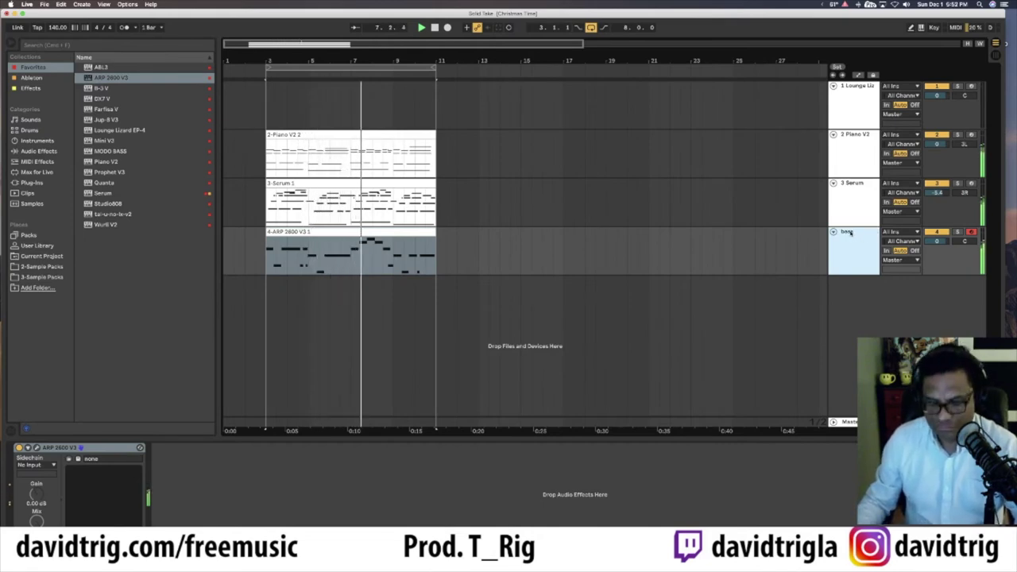
# - Rename the ARP 2600 bass track as "sub BASS"
pyautogui.press('super+r')
pyautogui.write('su')
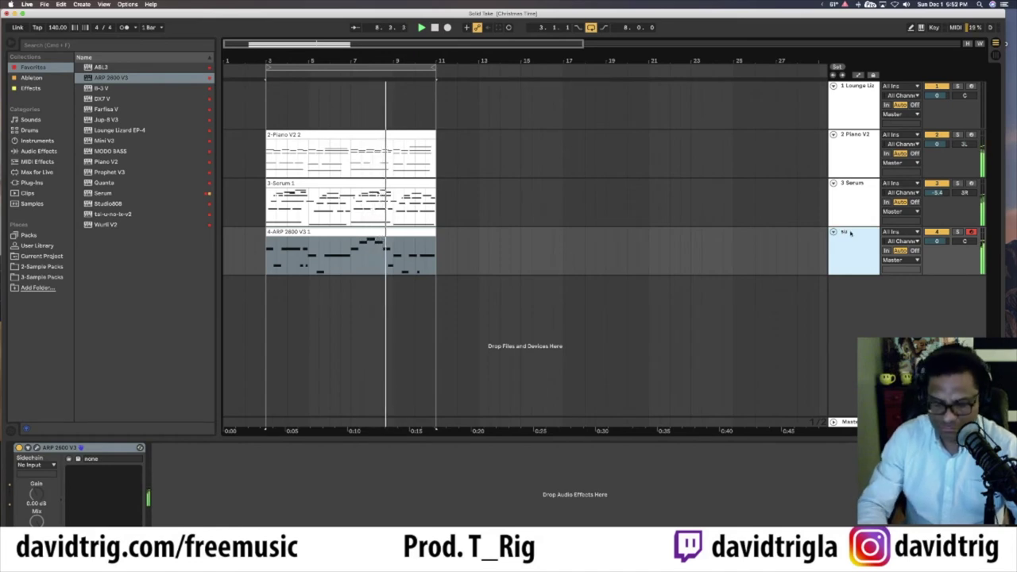
pyautogui.write('b BASS')
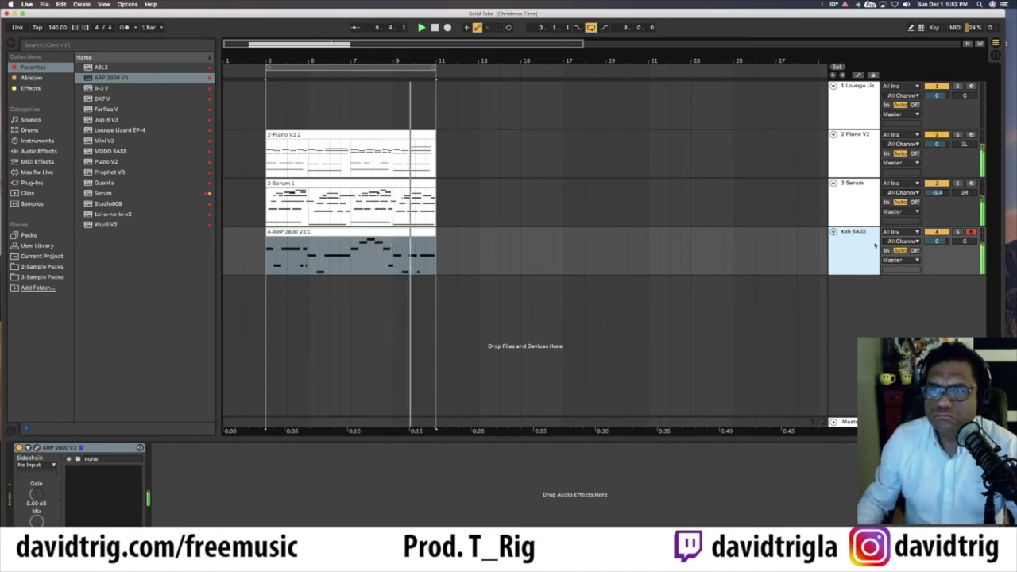
pyautogui.press('Return')
# - Rename the Serum track as "synth"
pyautogui.click(861, 188)
pyautogui.press('super+r')
pyautogui.write('STGS')
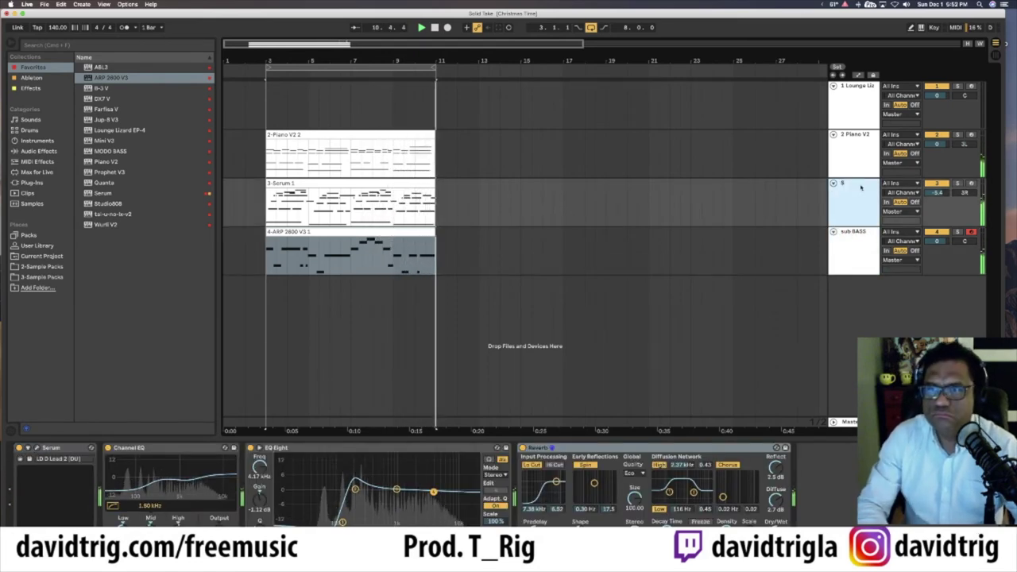
pyautogui.press('BackSpace')
pyautogui.press('BackSpace')
pyautogui.press('BackSpace')
pyautogui.press('BackSpace')
pyautogui.write('s')
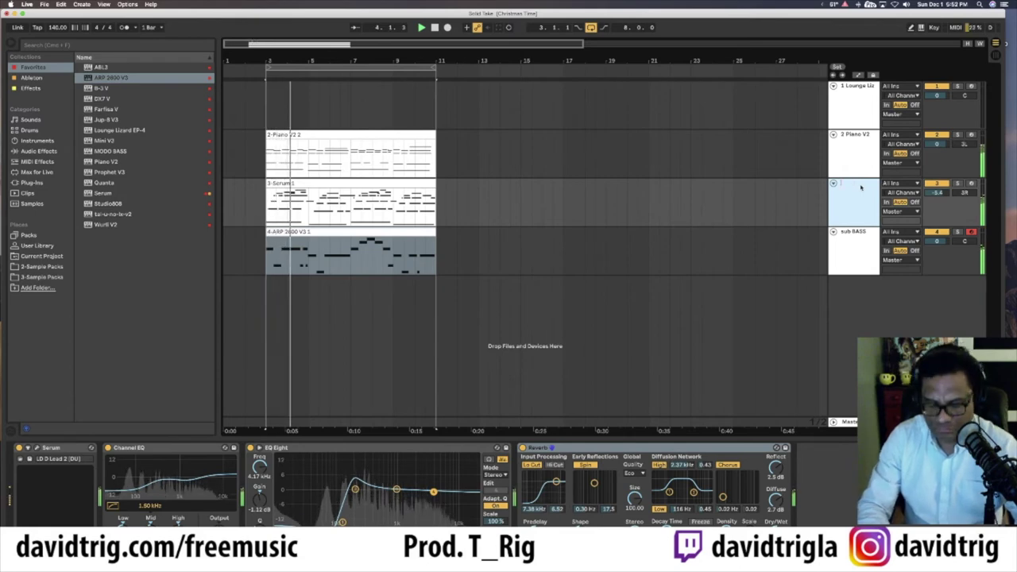
pyautogui.write('ynth')
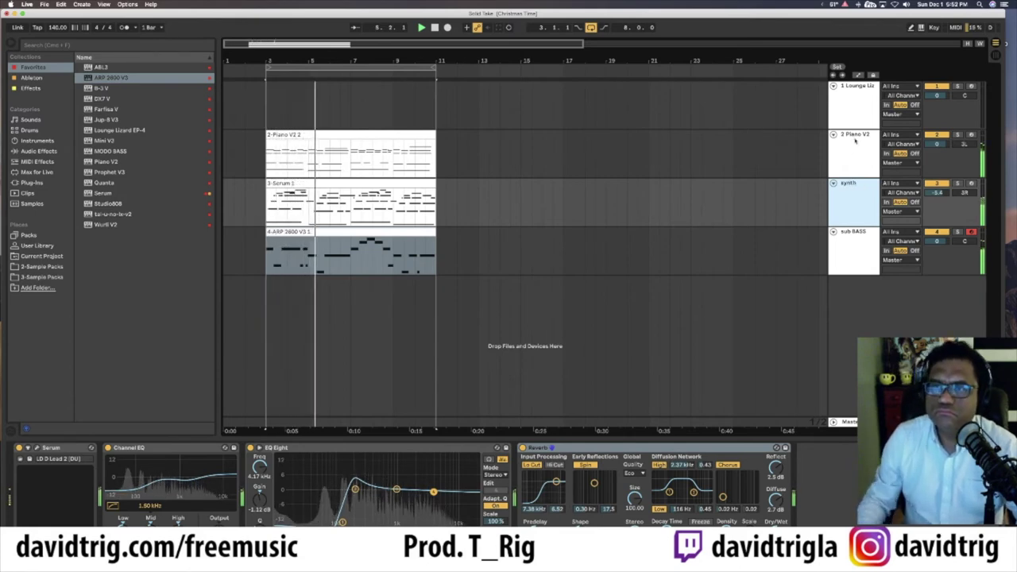
# - Rename the Piano V2 track as "piano"
pyautogui.click(856, 137)
pyautogui.press('super+r')
pyautogui.write('piano')
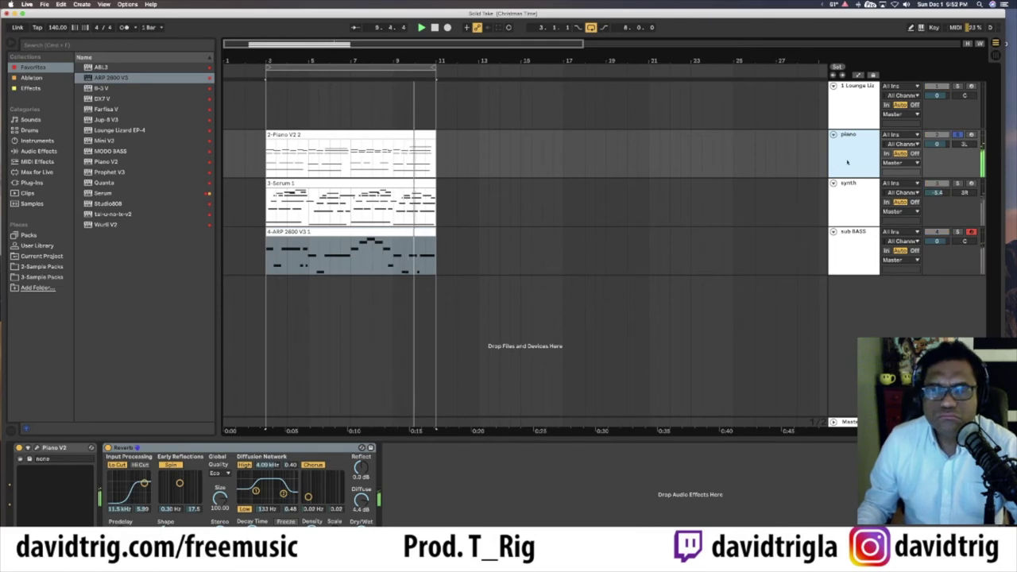
# - Solo the synth track and open its Serum clip for note editing
pyautogui.click(855, 191)
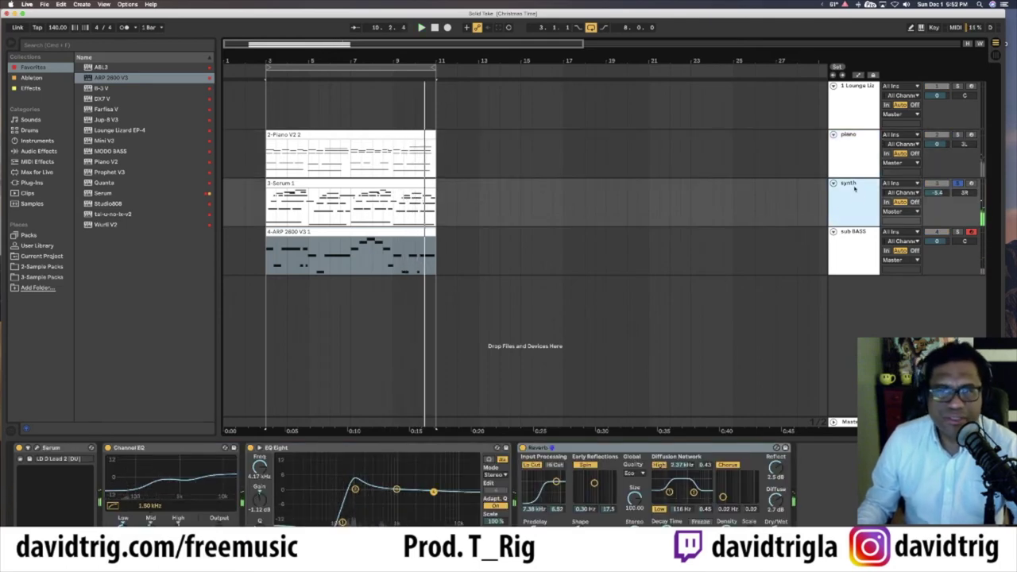
pyautogui.click(582, 208)
pyautogui.doubleClick(375, 182)
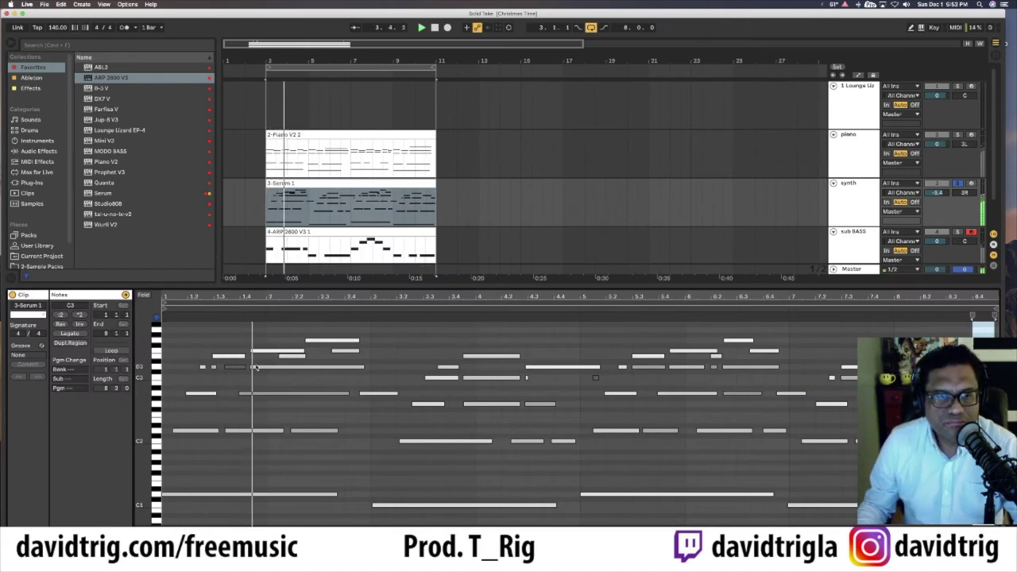
# - Delete the short high note at the start of the Serum clip's second bar and the two highest notes following it
pyautogui.press('space')
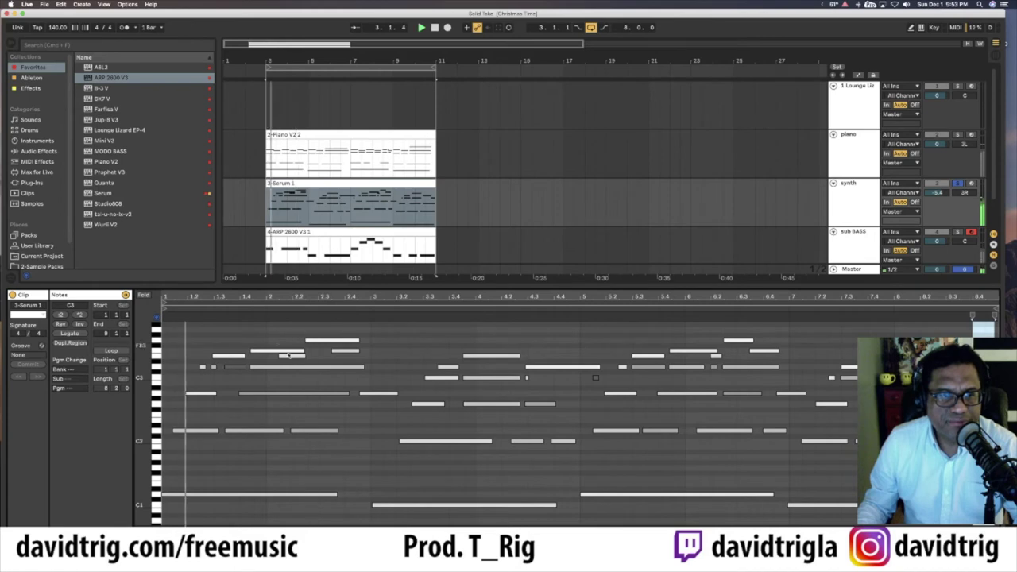
pyautogui.click(291, 356)
pyautogui.press('Delete')
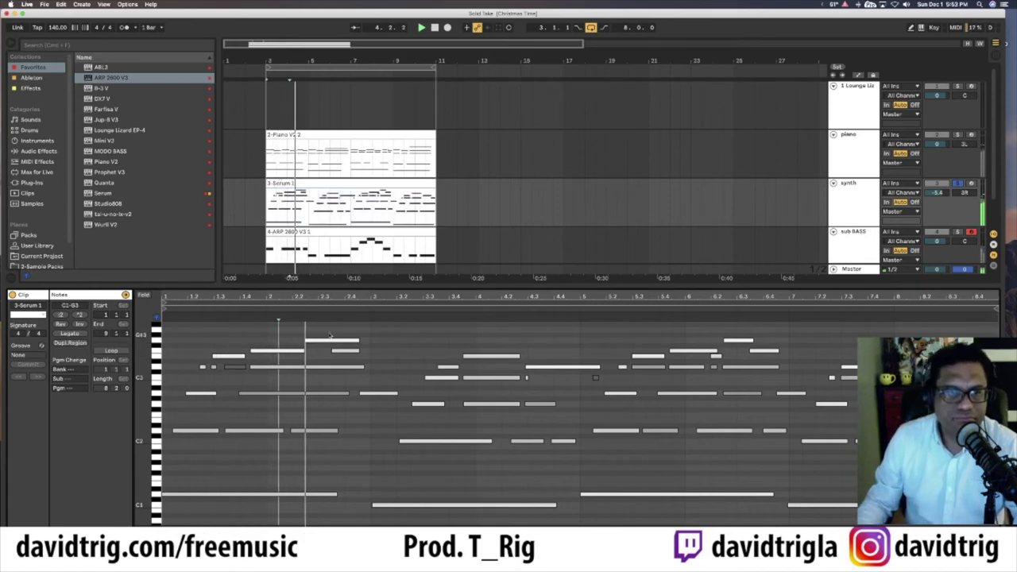
pyautogui.moveTo(322, 332); pyautogui.dragTo(363, 359)
pyautogui.press('space')
pyautogui.press('Delete')
pyautogui.press('space')
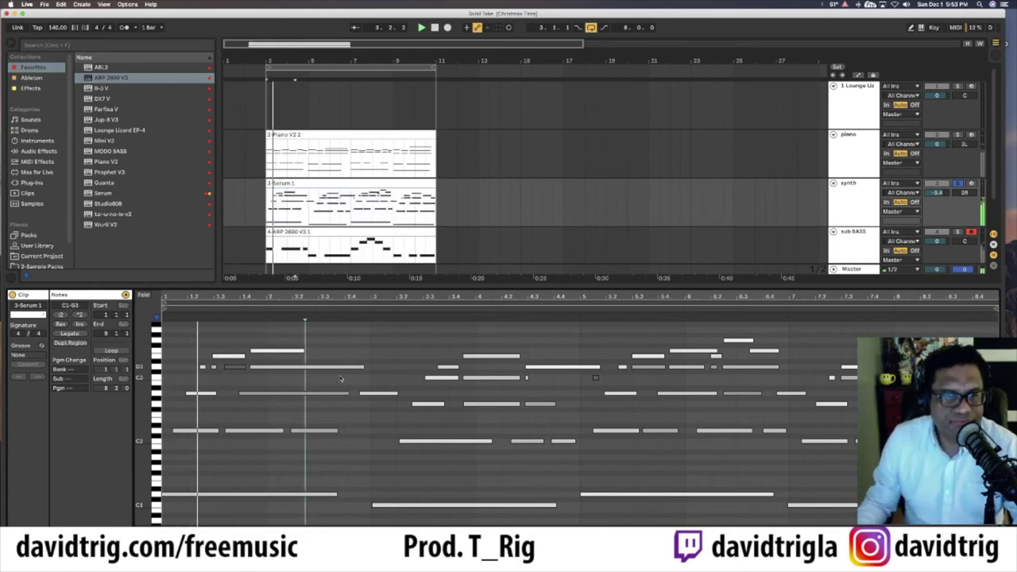
# - Delete the last D2 note in the Serum clip's second bar and replay the passage
pyautogui.moveTo(308, 423); pyautogui.dragTo(315, 441)
pyautogui.press('space')
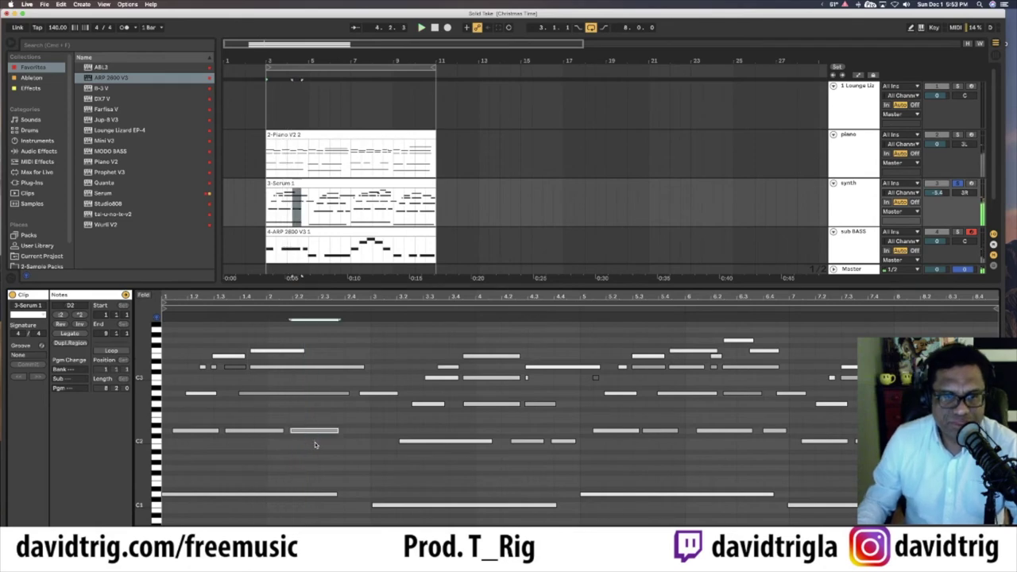
pyautogui.press('Delete')
pyautogui.press('space')
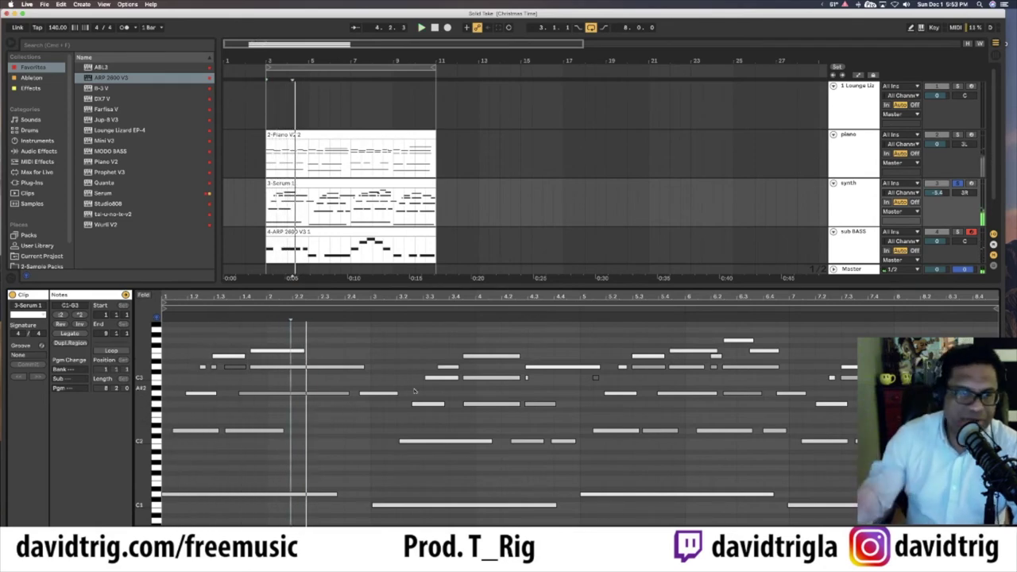
pyautogui.press('space')
pyautogui.press('space')
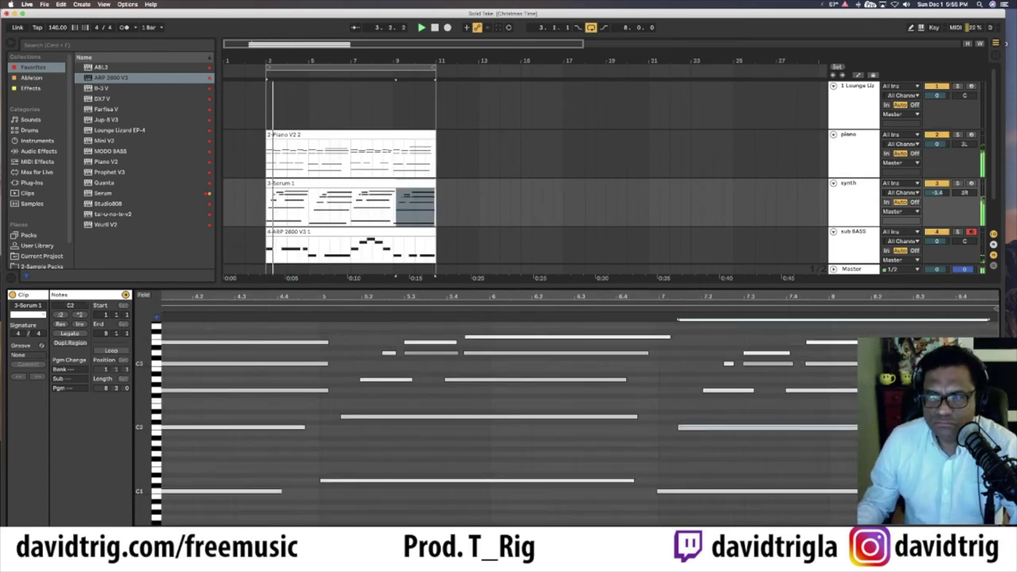
# - Shrink the clip editor and delete the empty Lounge Lizard track
pyautogui.click(861, 95)
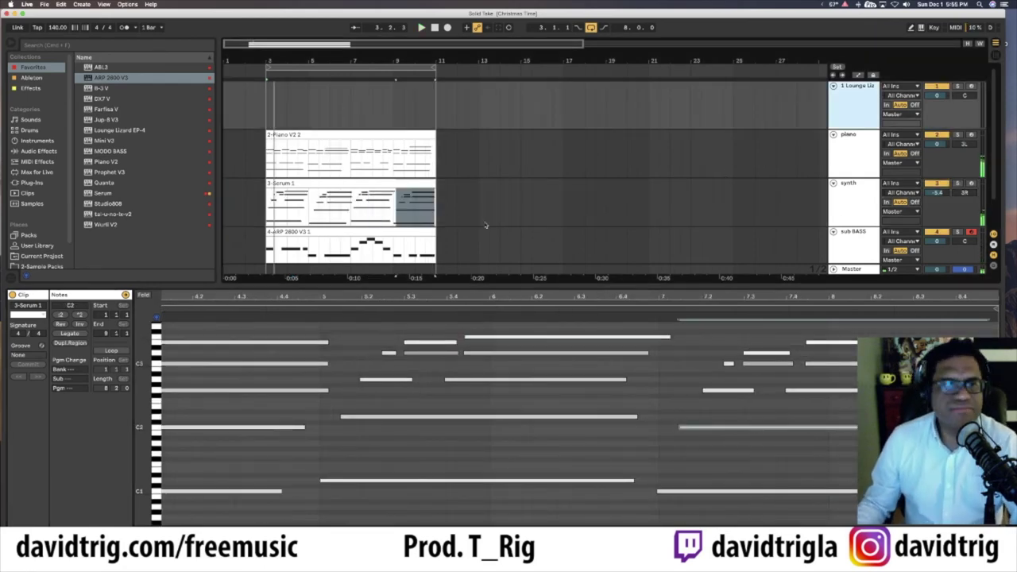
pyautogui.moveTo(572, 295); pyautogui.dragTo(576, 415)
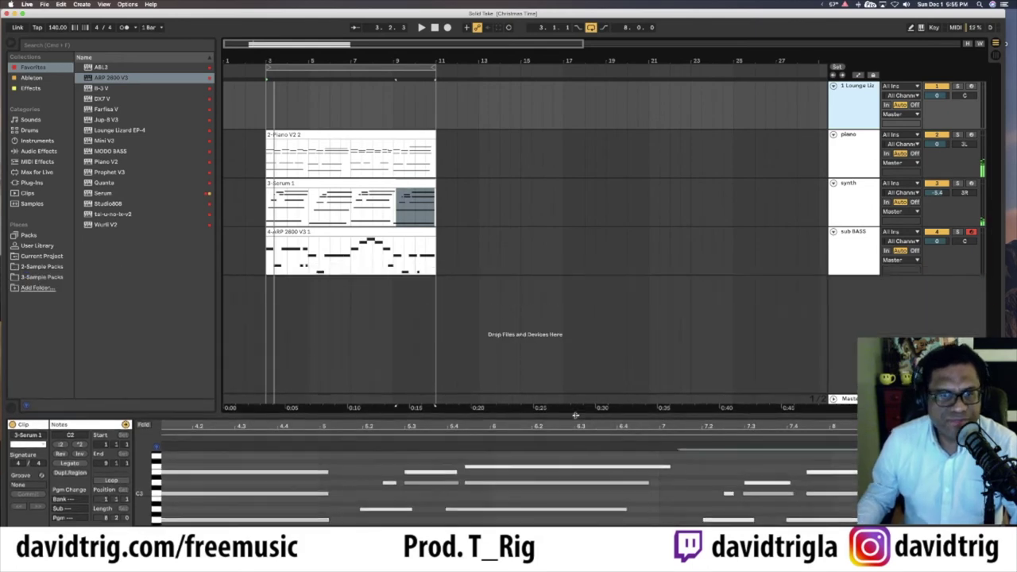
pyautogui.click(31, 78)
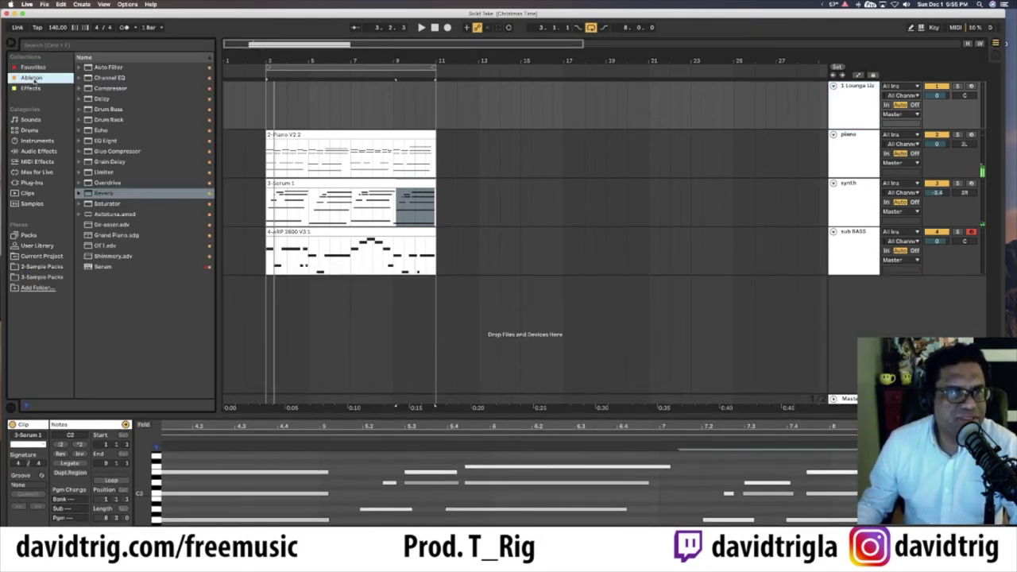
pyautogui.click(851, 104)
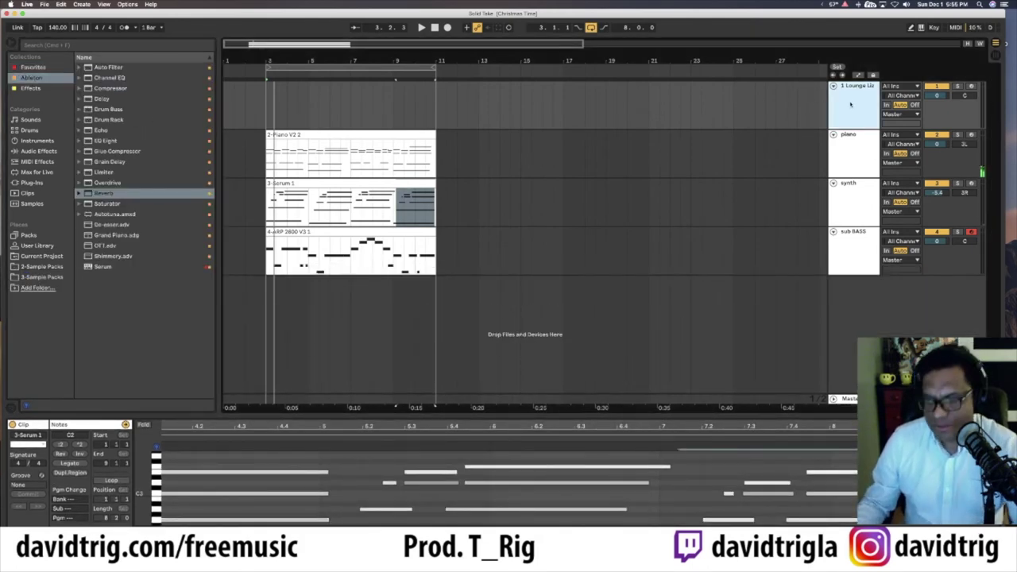
pyautogui.press('Delete')
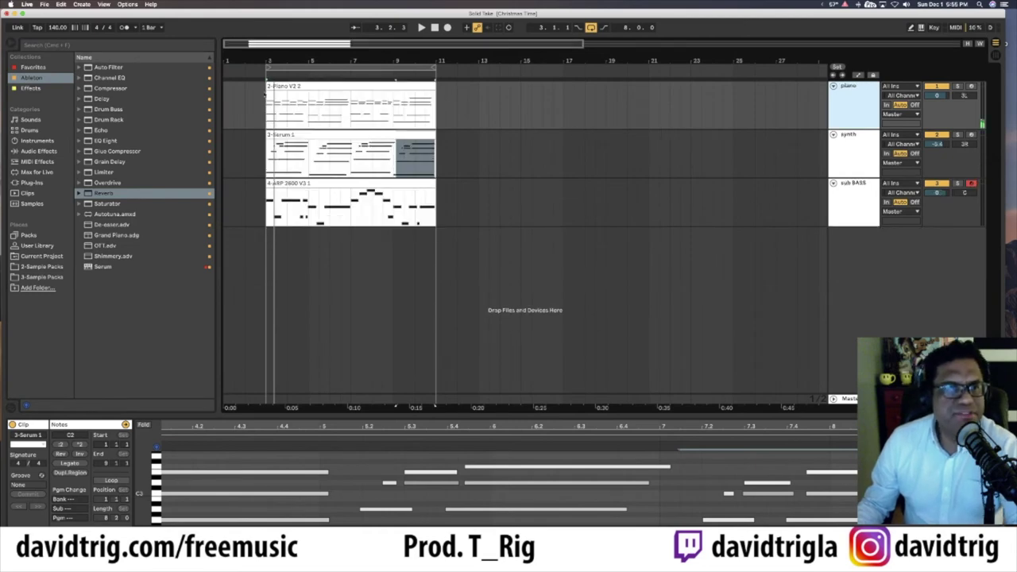
# - Add a Drum Rack on a new track, unfold the track and replace the rack with Abyss Kit from the drum presets
pyautogui.click(108, 120)
pyautogui.press('Return')
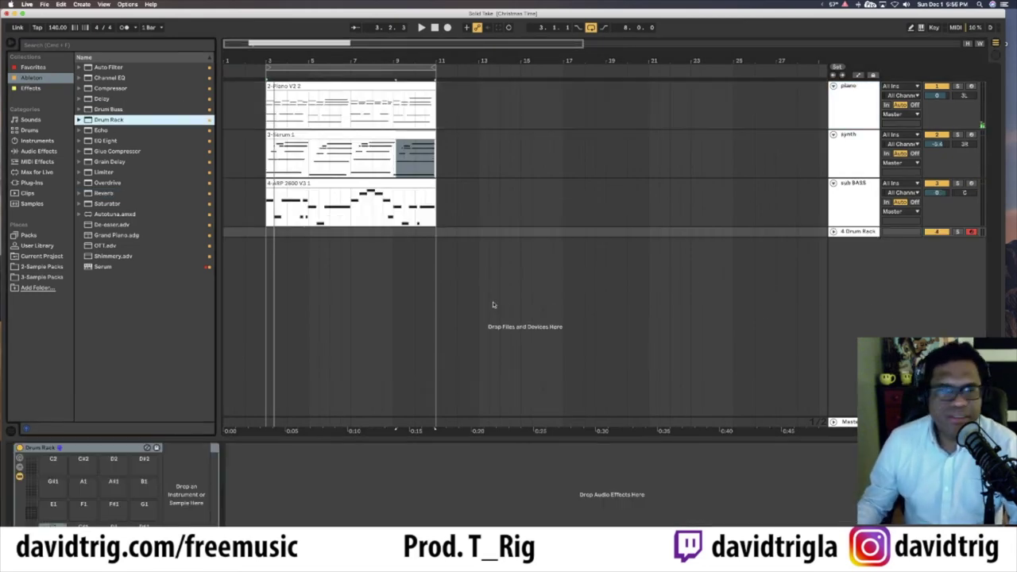
pyautogui.click(834, 232)
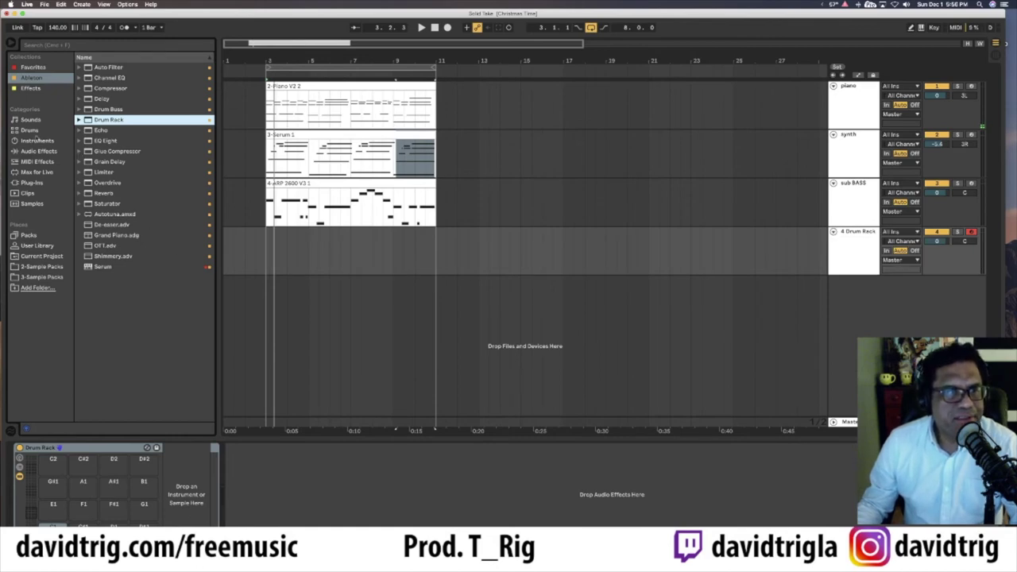
pyautogui.click(56, 130)
pyautogui.click(96, 142)
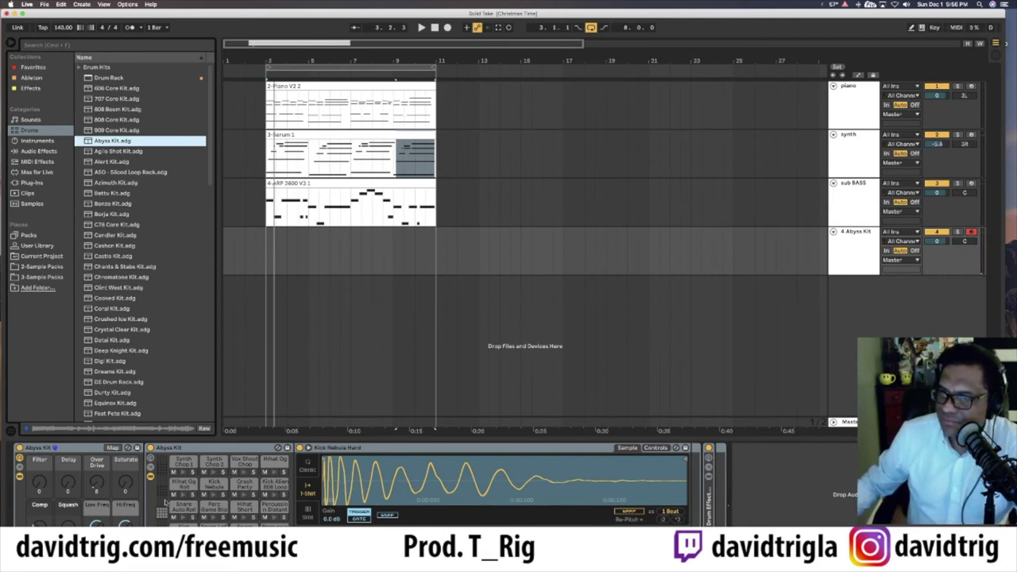
pyautogui.press('space')
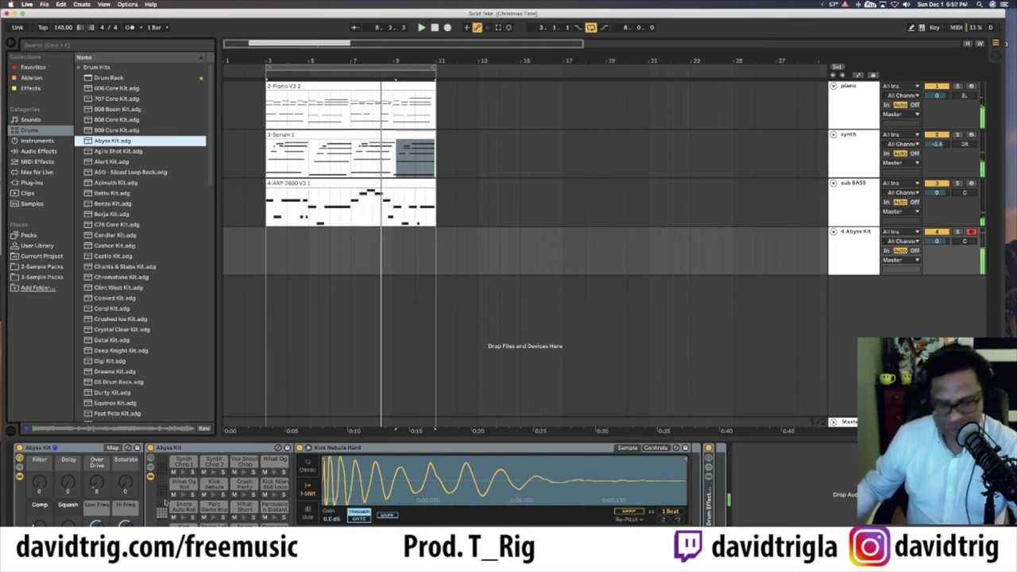
pyautogui.press('F9')
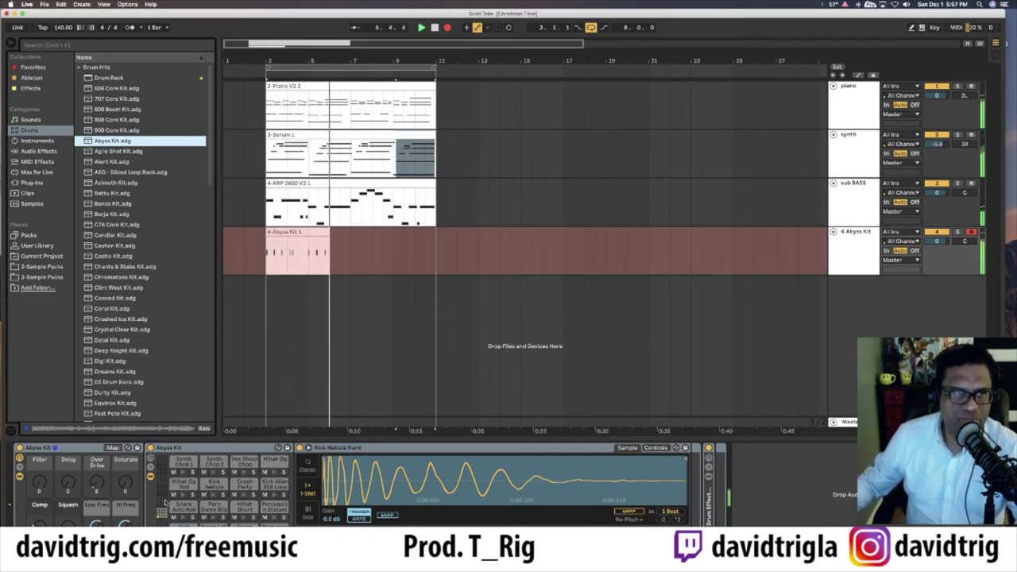
pyautogui.press('space')
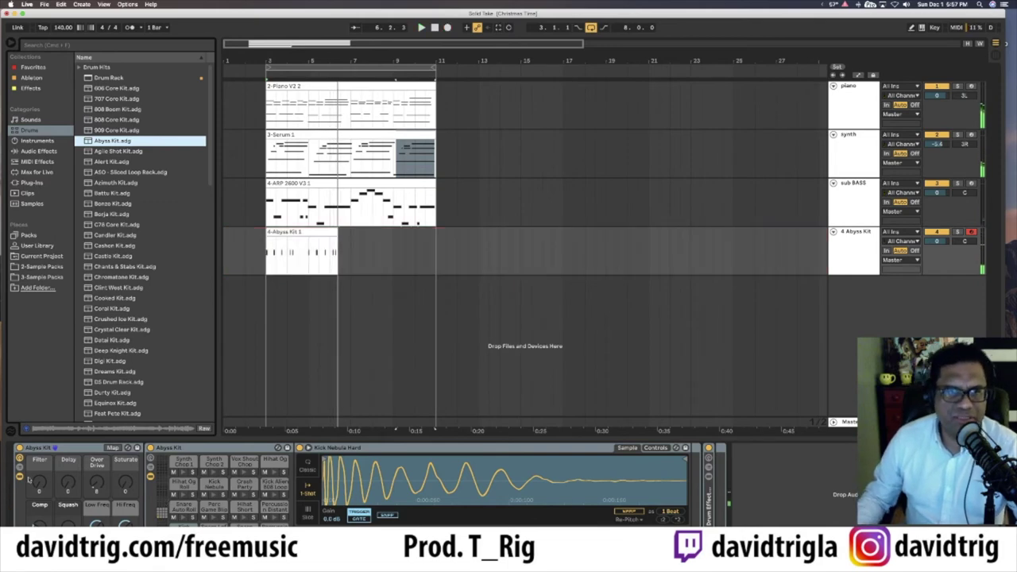
pyautogui.click(293, 234)
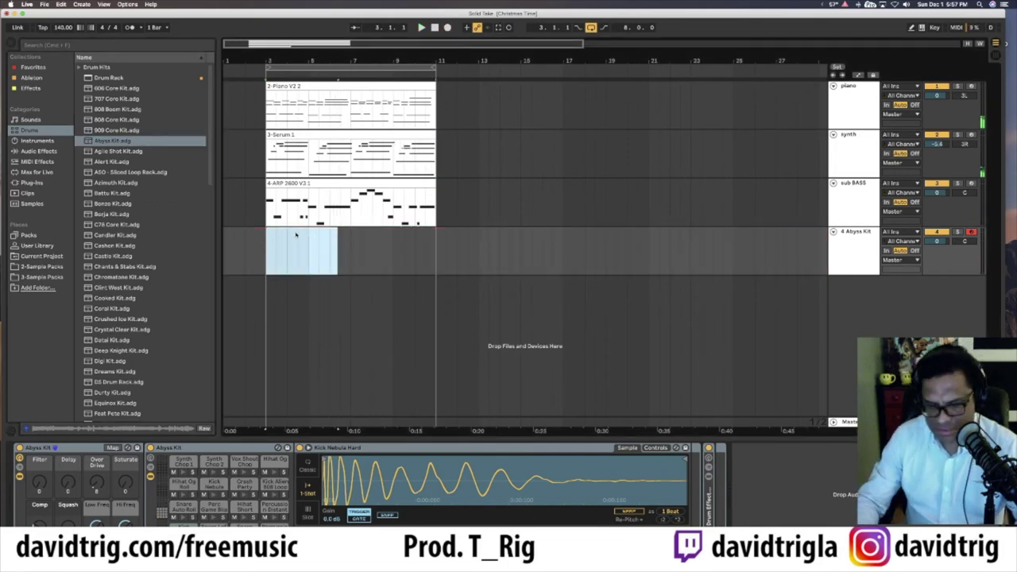
pyautogui.press('Delete')
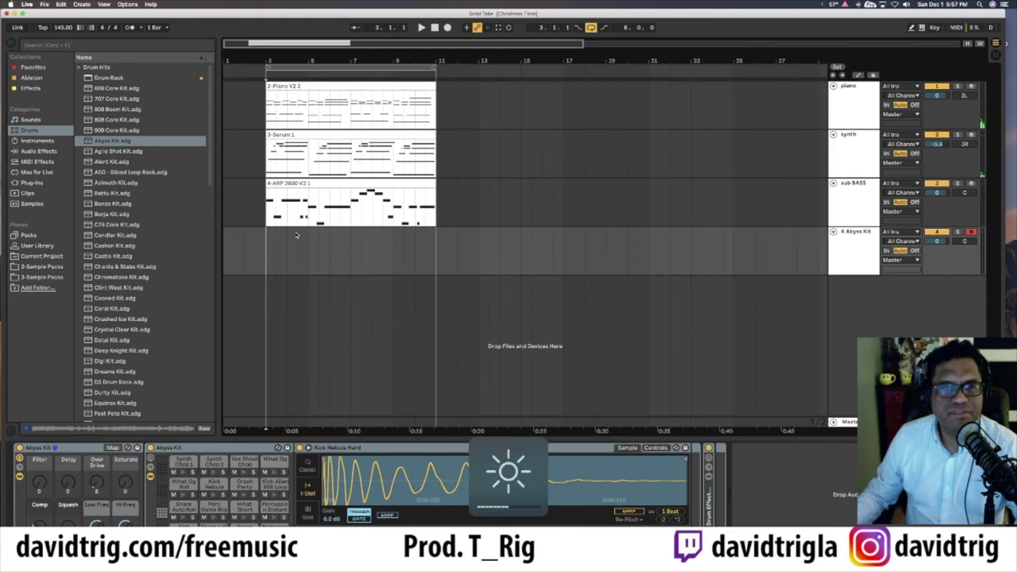
# - Turn on the metronome and MIDI overdub, and record layered Abyss Kit drum parts across the eight-bar loop
pyautogui.press('o')
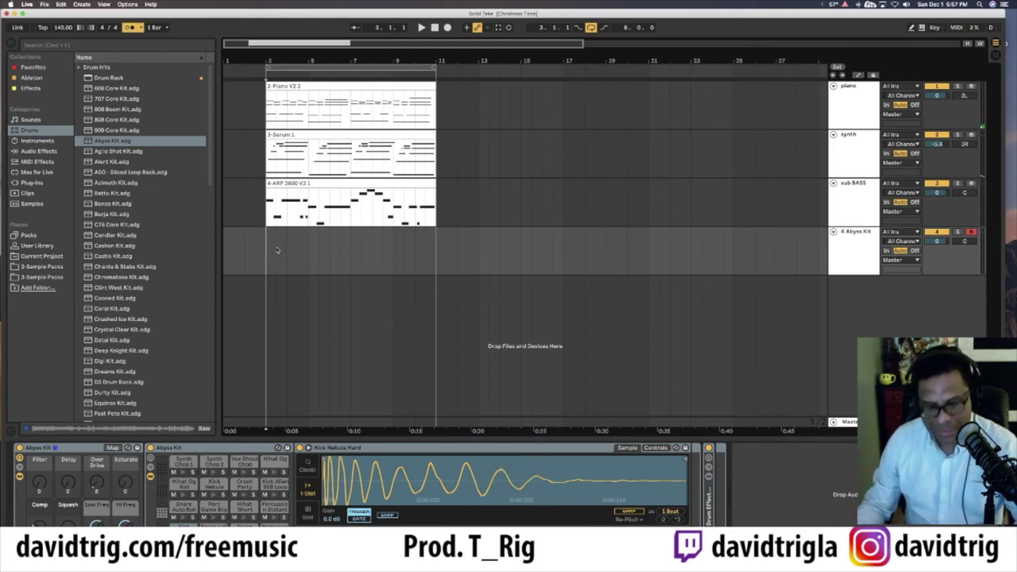
pyautogui.press('F2')
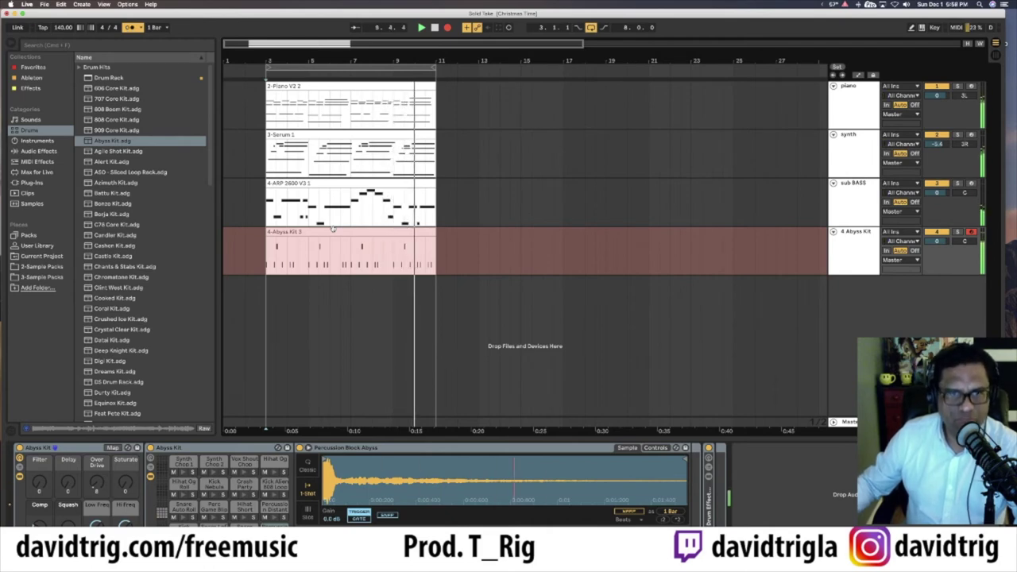
pyautogui.press('space')
pyautogui.press('F9')
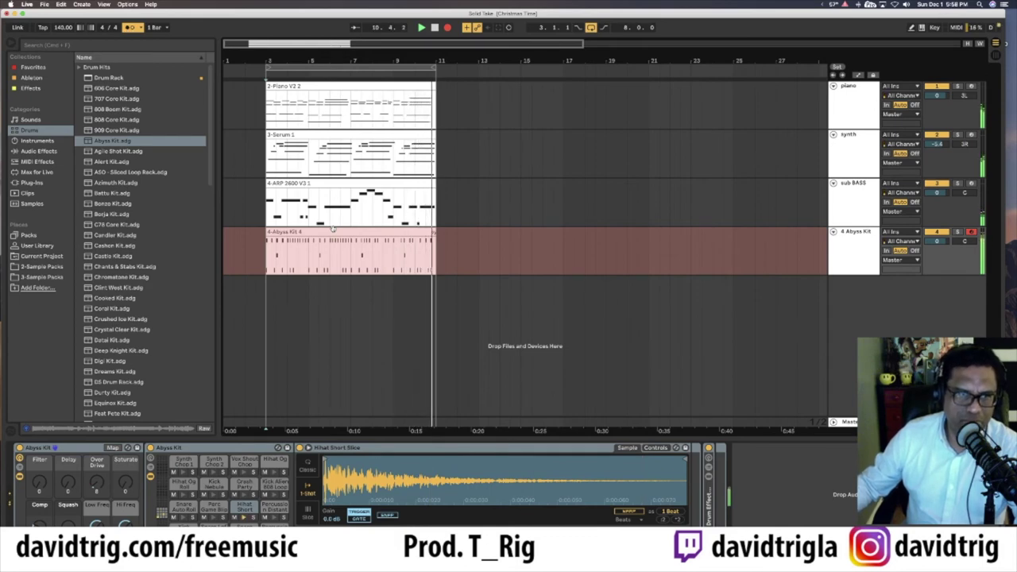
pyautogui.press('space')
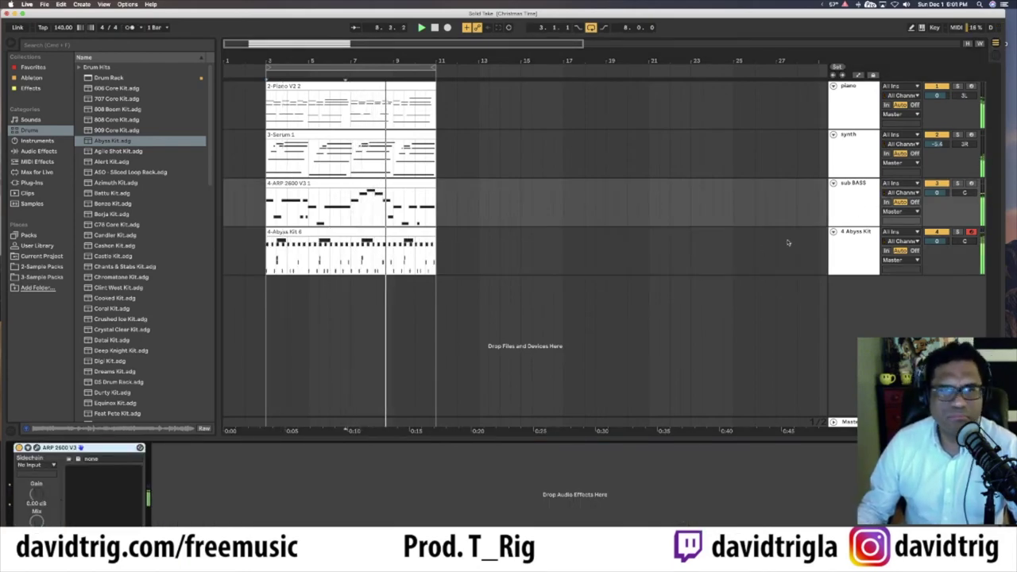
# - Solo the sub BASS track and load the Back to Basic bass preset in its ARP 2600 synth
pyautogui.click(958, 183)
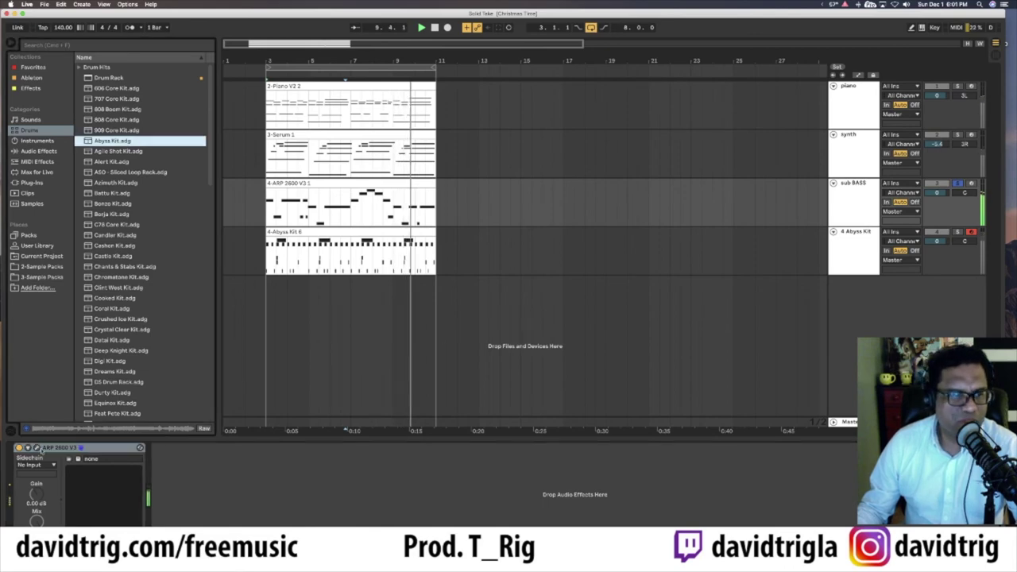
pyautogui.click(36, 449)
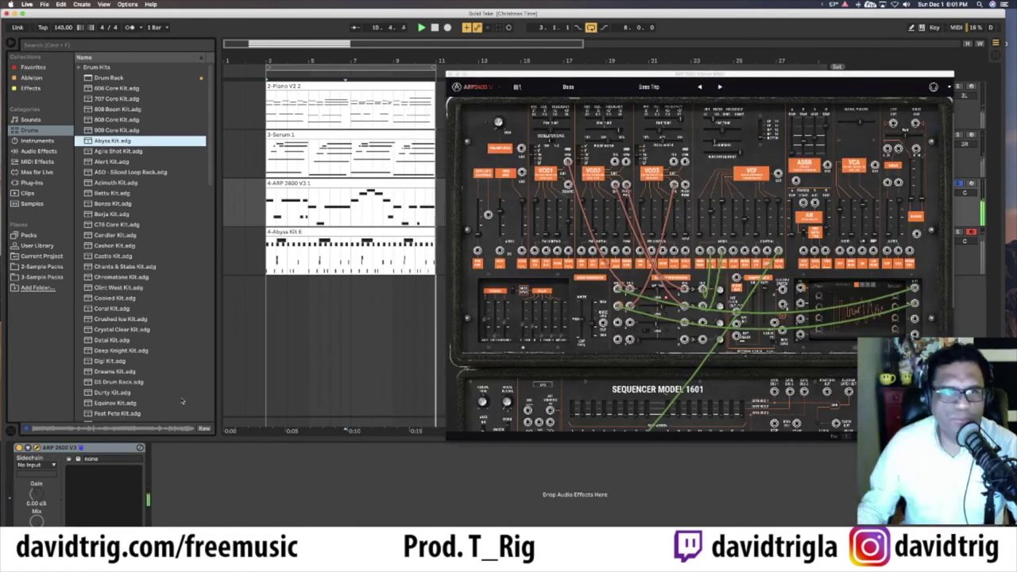
pyautogui.click(649, 87)
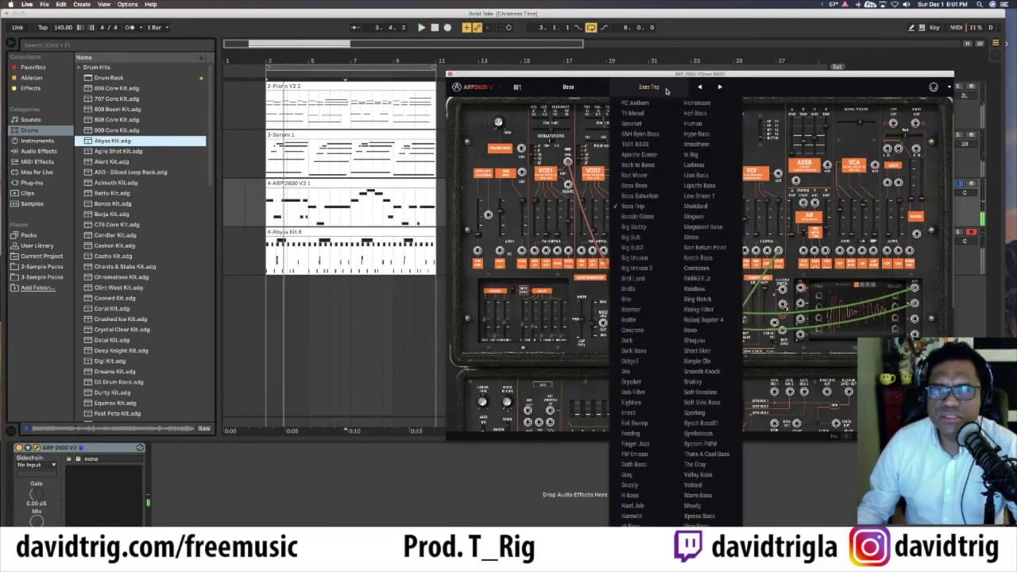
pyautogui.click(569, 87)
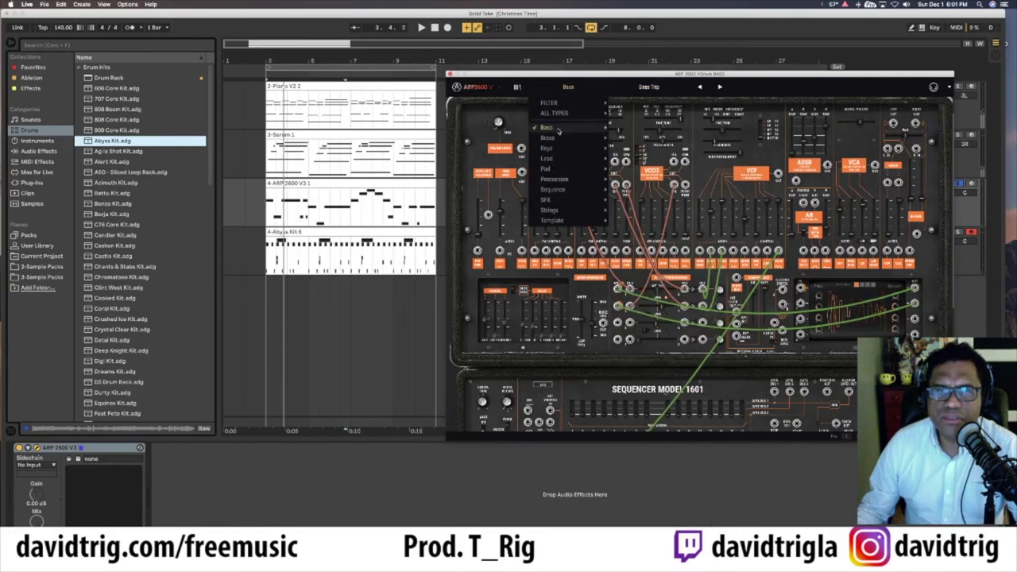
pyautogui.moveTo(575, 130)
pyautogui.click(642, 149)
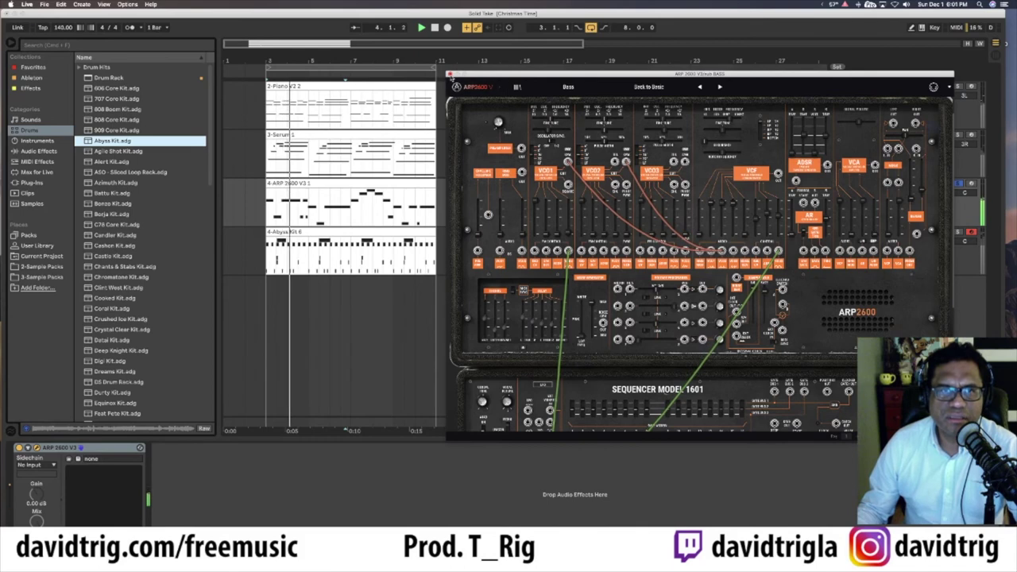
pyautogui.click(451, 74)
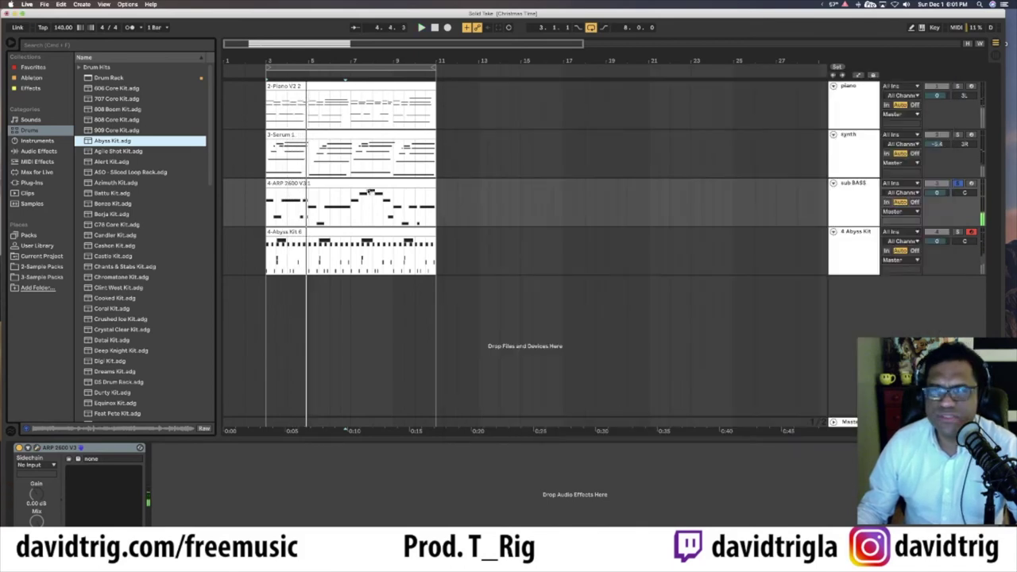
# - Transpose all notes in the sub BASS clip down two octaves, enlarging the clip editor for the edit and shrinking it again
pyautogui.doubleClick(364, 184)
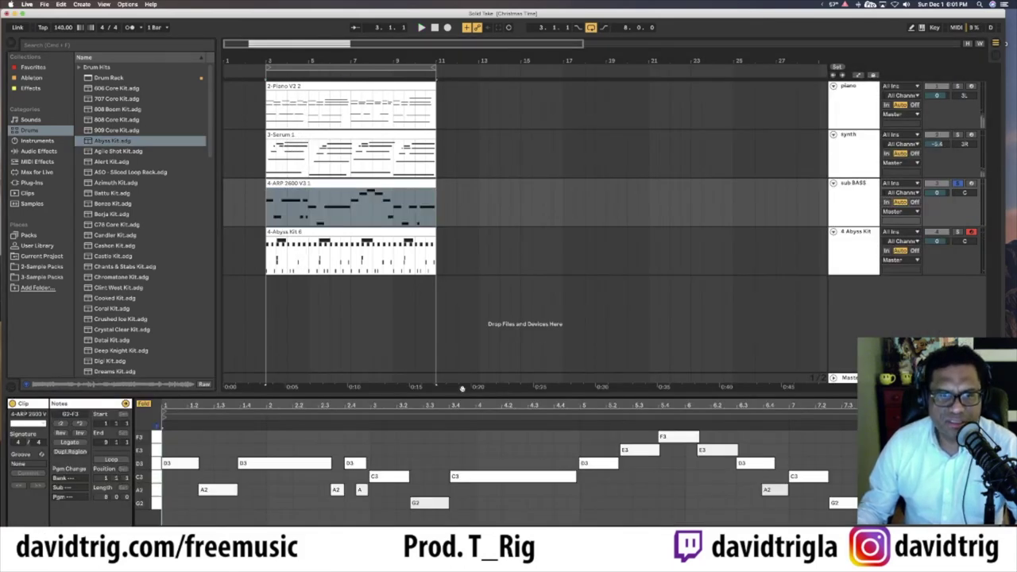
pyautogui.moveTo(472, 392); pyautogui.dragTo(463, 279)
pyautogui.press('super+a')
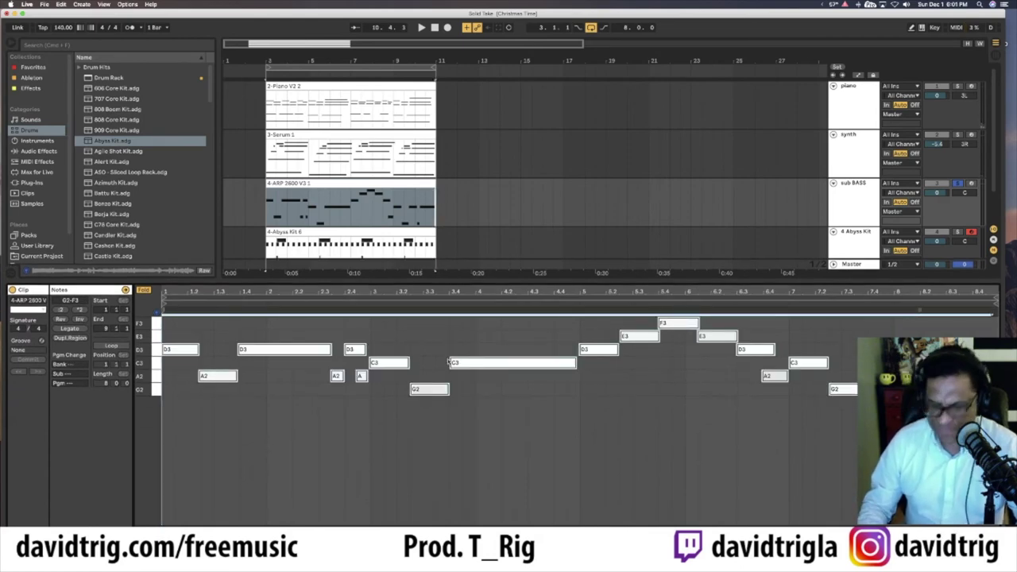
pyautogui.hotkey('shift', 'Down')
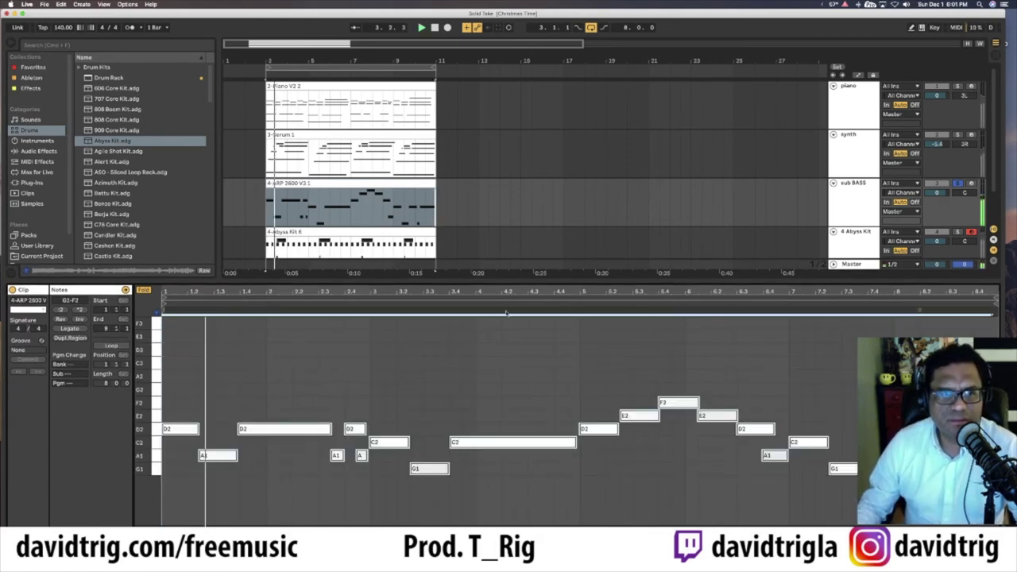
pyautogui.hotkey('shift', 'Down')
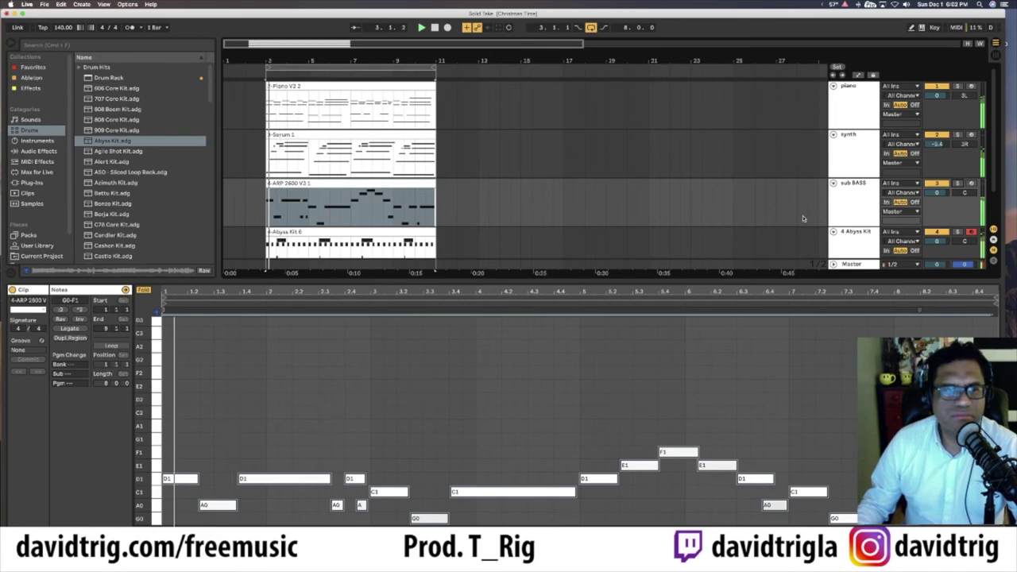
pyautogui.moveTo(620, 281); pyautogui.dragTo(628, 356)
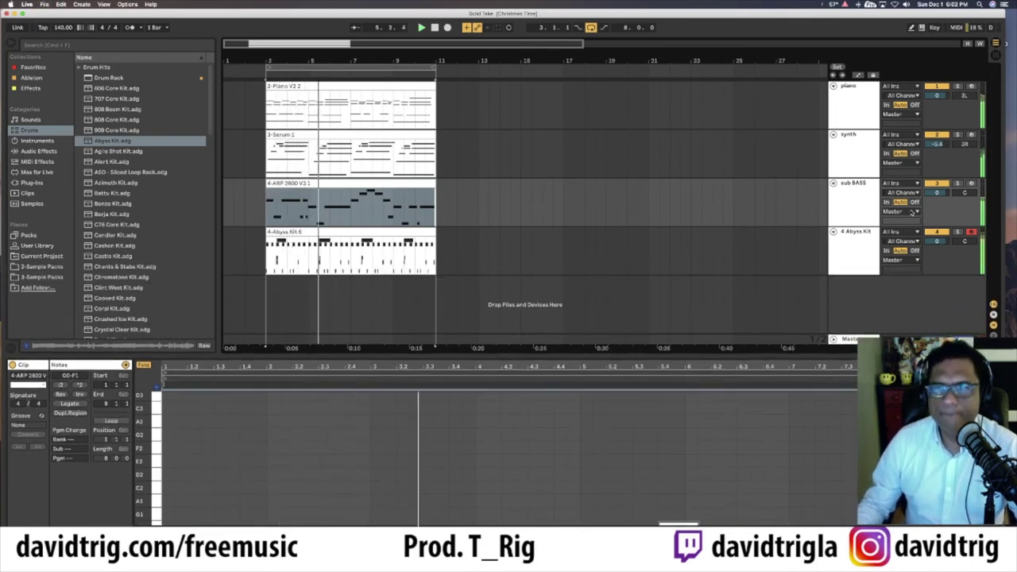
# - Rename the Abyss Kit track as drums
pyautogui.click(856, 232)
pyautogui.click(857, 235)
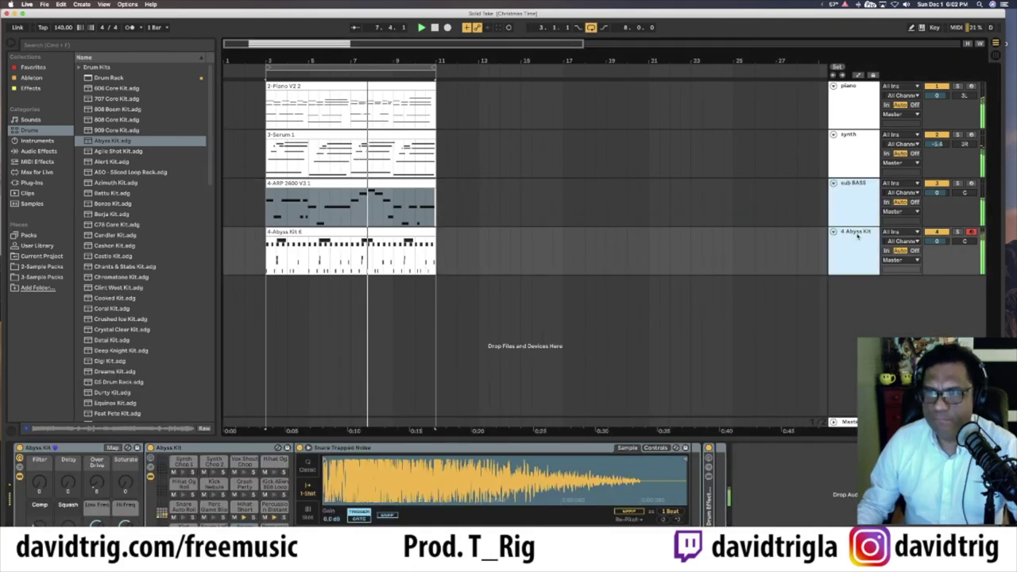
pyautogui.click(862, 245)
pyautogui.click(856, 210)
pyautogui.click(856, 238)
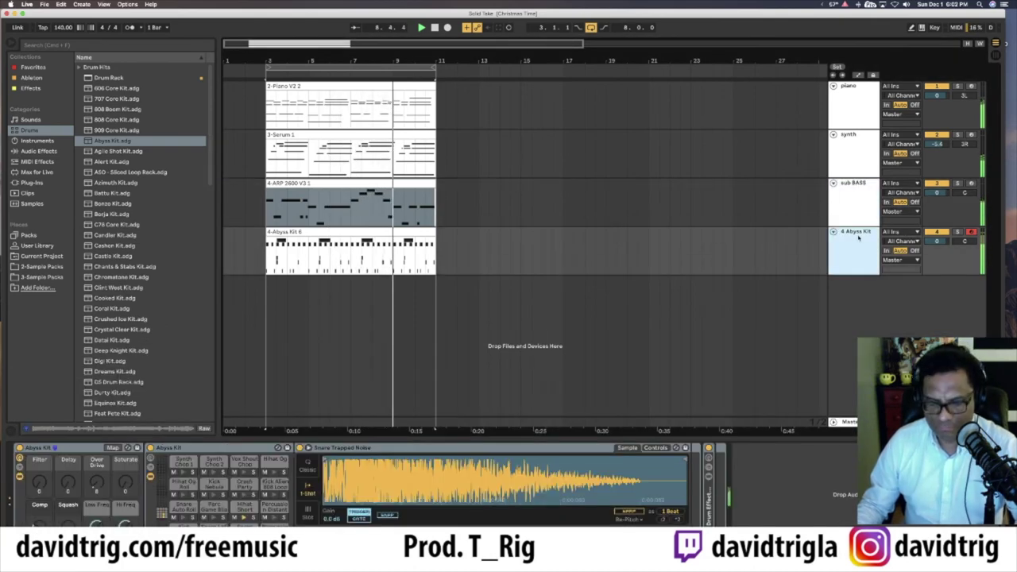
pyautogui.press('super+r')
pyautogui.write('drumms')
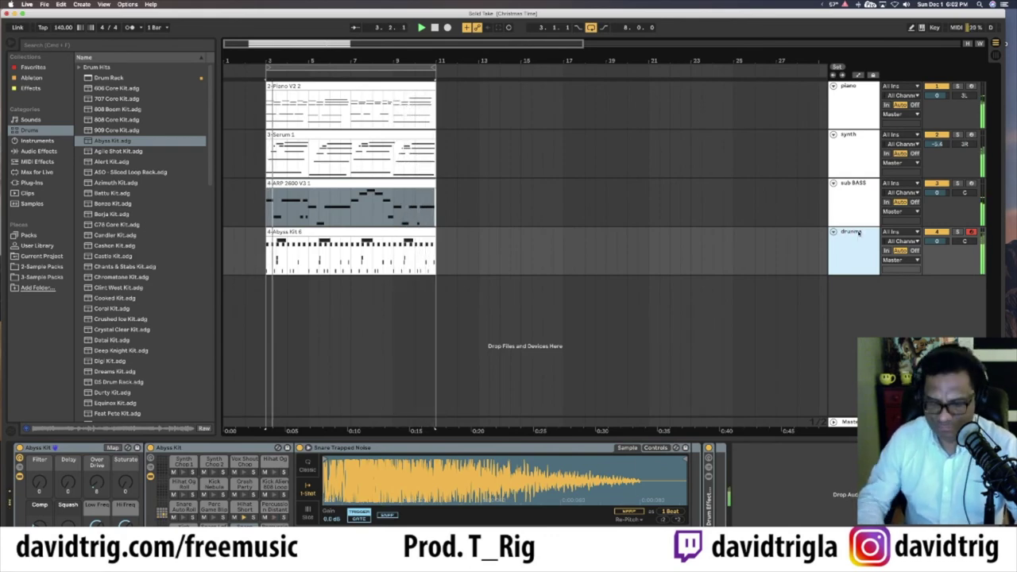
pyautogui.press('super+r')
pyautogui.write('drums')
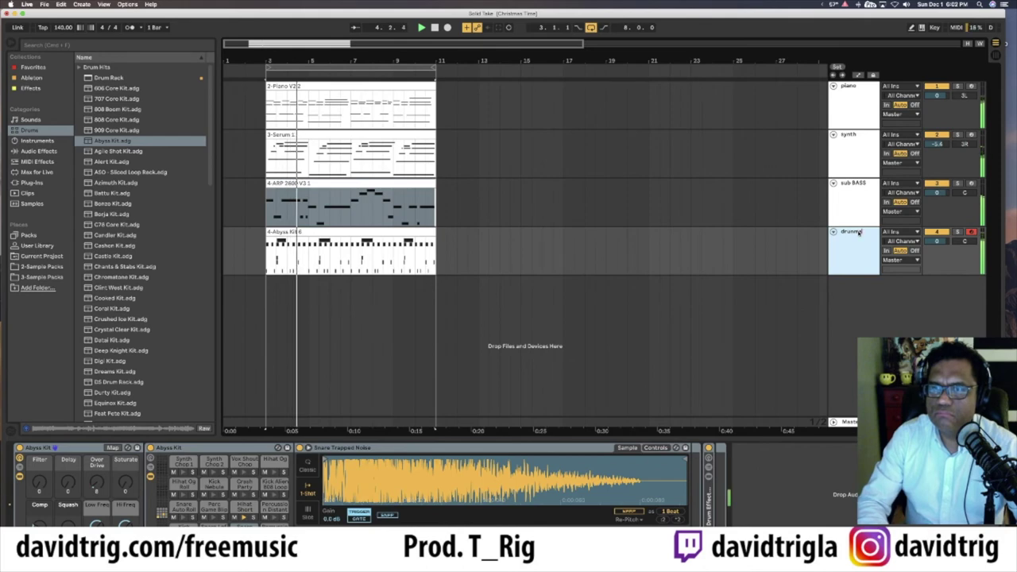
pyautogui.press('BackSpace')
pyautogui.press('BackSpace')
pyautogui.press('BackSpace')
pyautogui.write('ms')
pyautogui.press('Return')
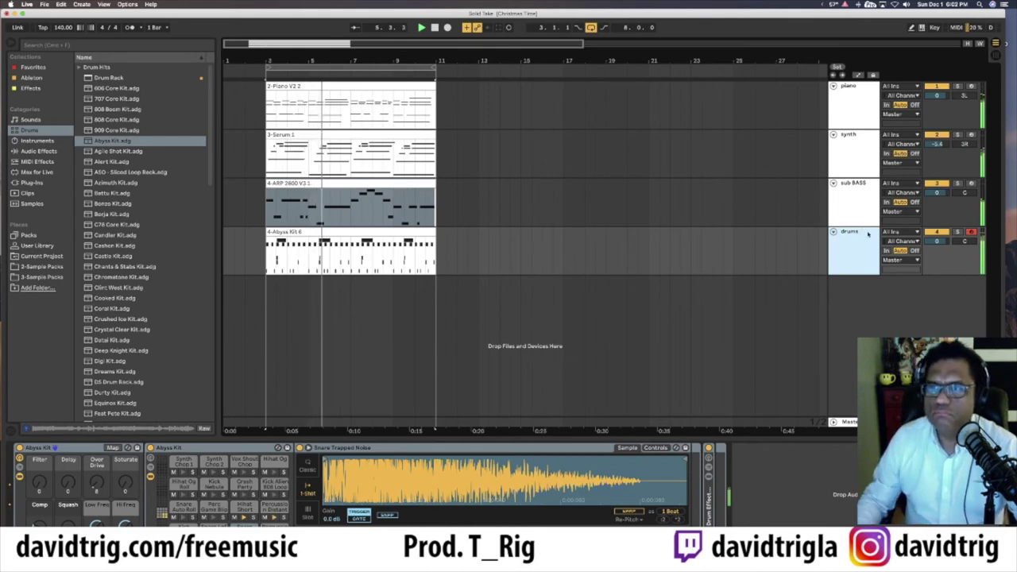
# - In the Session View, add EQ Eight to the piano track and, with it soloed, cut the lows below about 124 Hz
pyautogui.press('Tab')
pyautogui.click(252, 63)
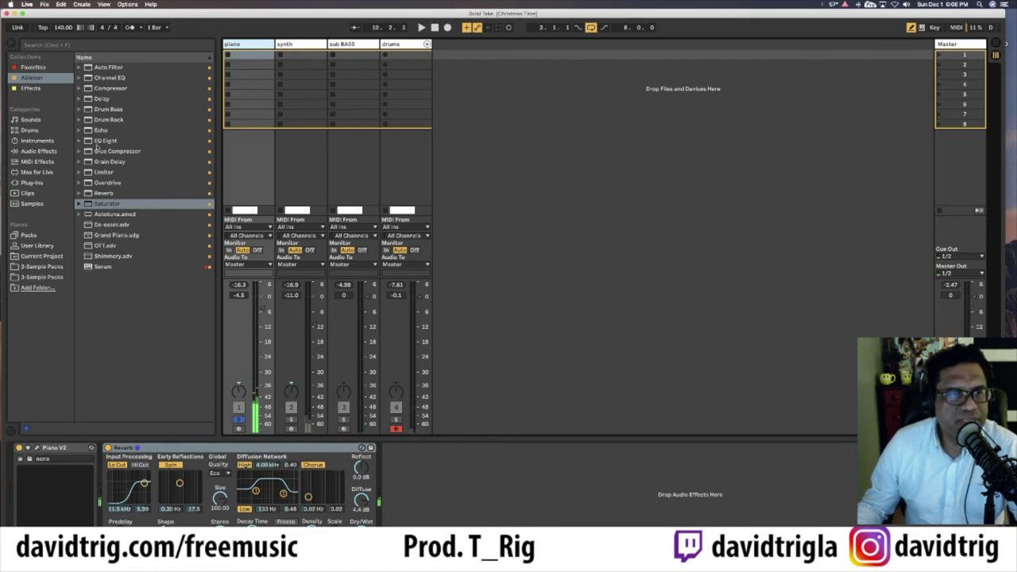
pyautogui.doubleClick(111, 140)
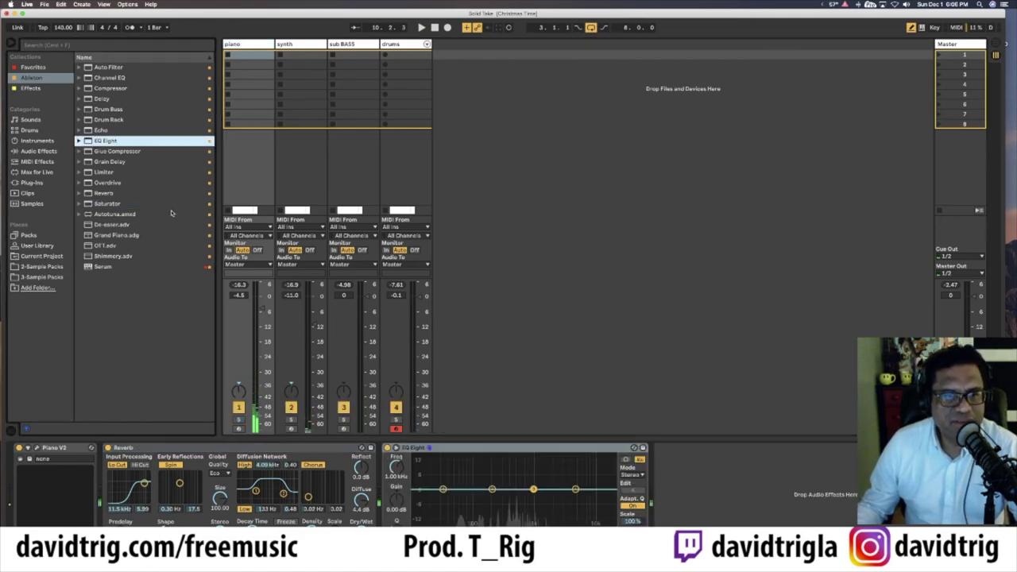
pyautogui.press('s')
pyautogui.press('space')
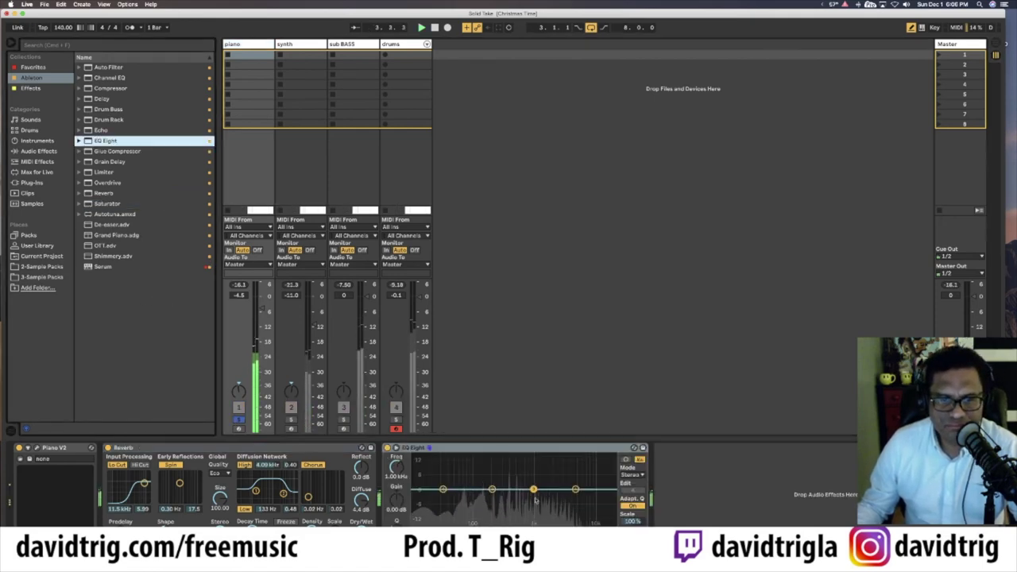
pyautogui.moveTo(444, 490); pyautogui.dragTo(478, 521)
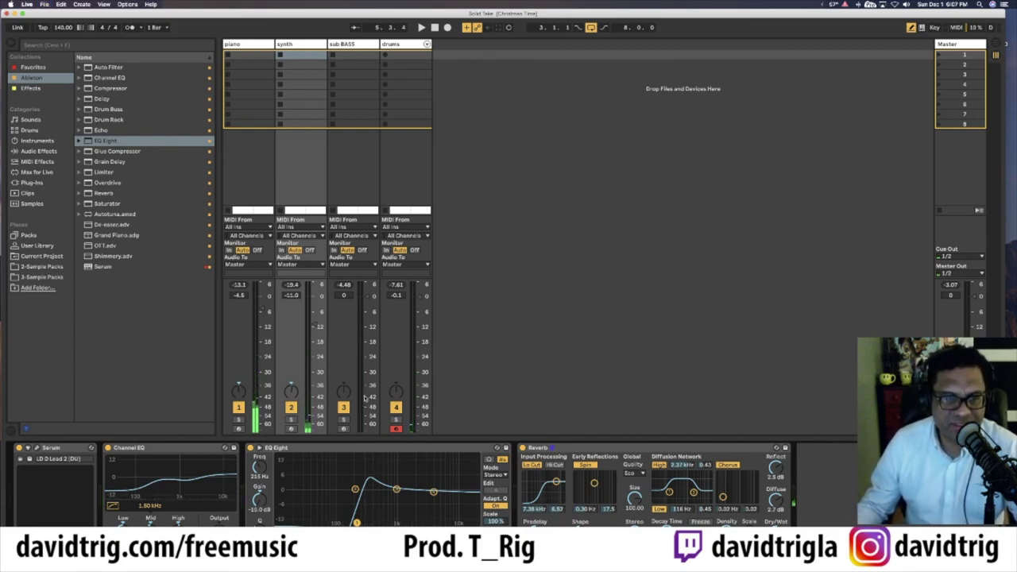
# - Lower the sub BASS track volume to -4.5 dB during playback and return to the Arrangement View
pyautogui.press('space')
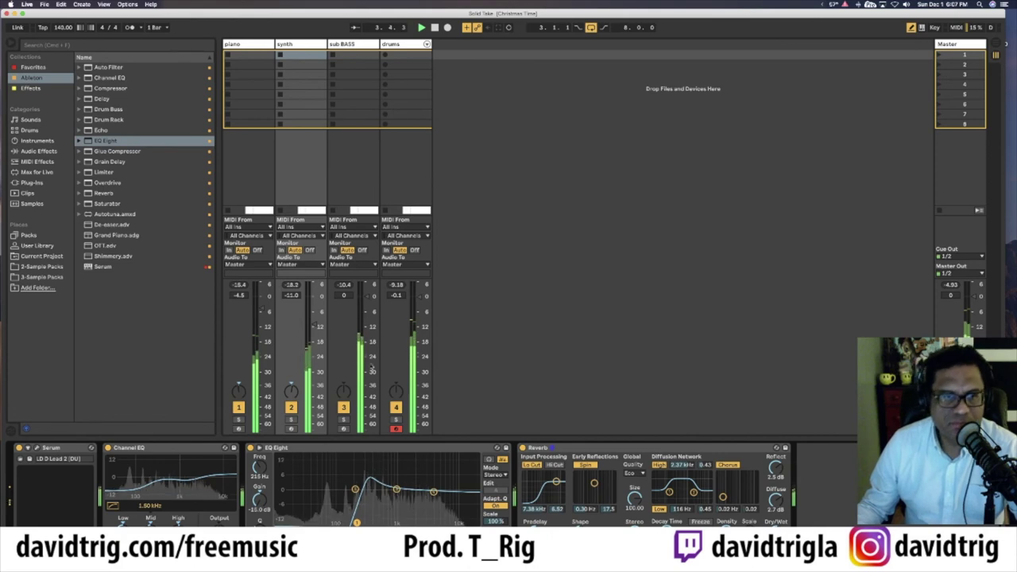
pyautogui.moveTo(368, 299); pyautogui.dragTo(368, 311)
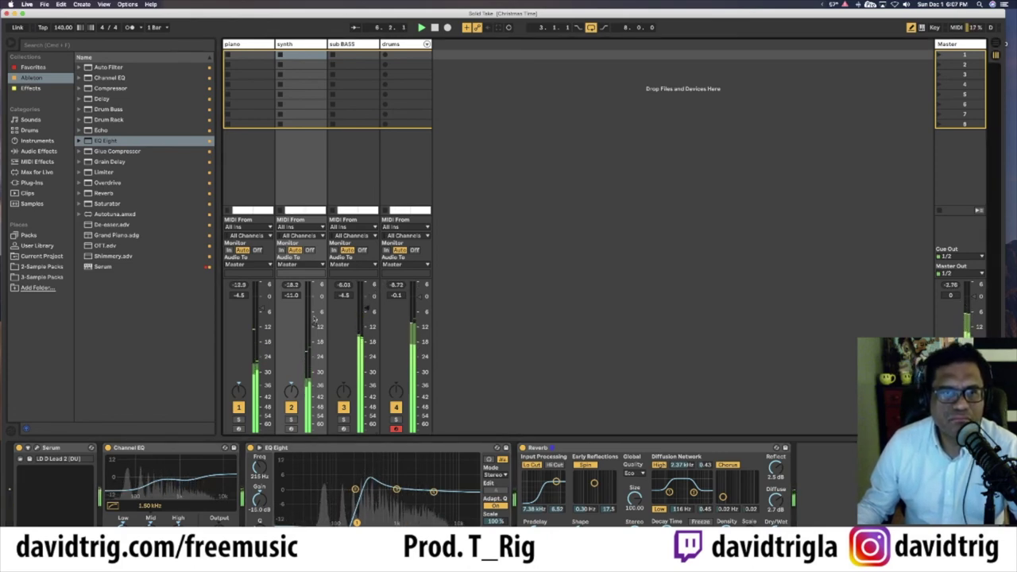
pyautogui.press('Tab')
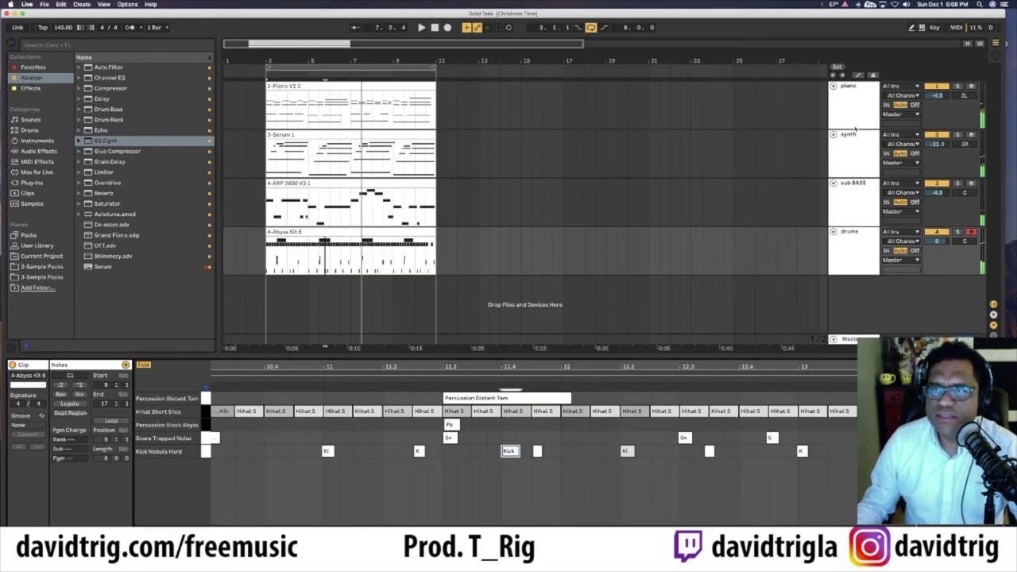
# - Add a Compressor after the Saturator on the sub BASS track
pyautogui.click(860, 100)
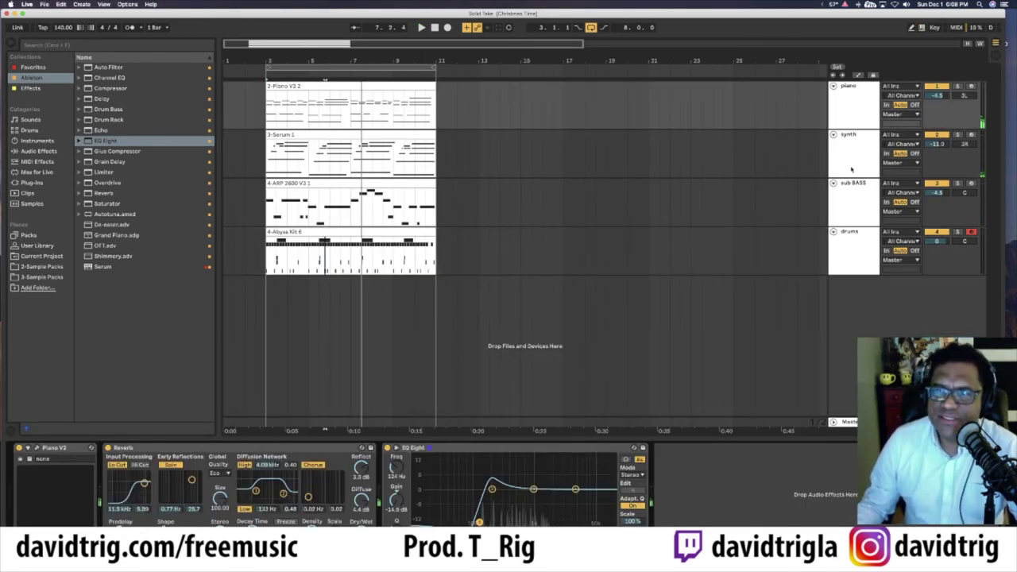
pyautogui.click(101, 89)
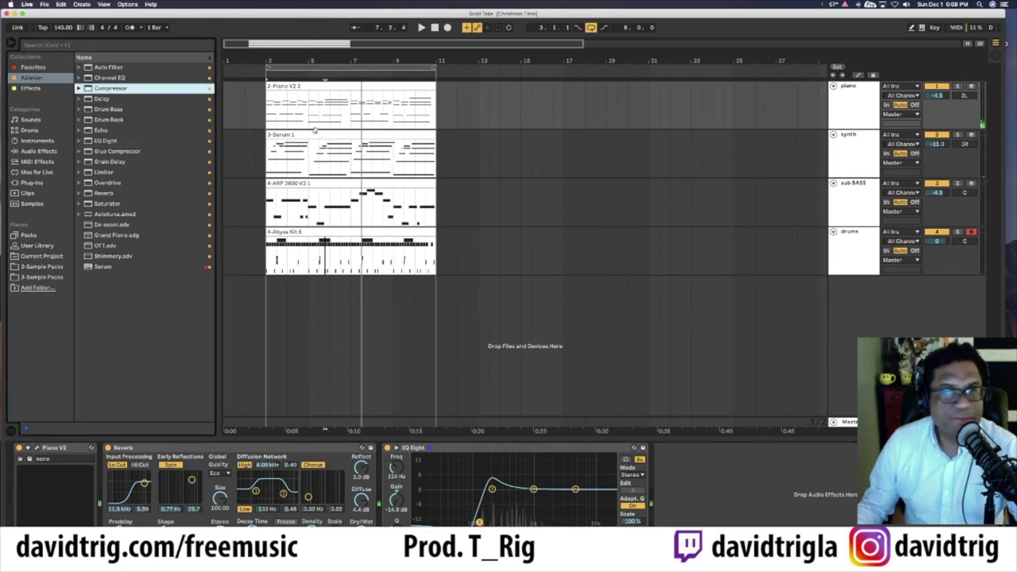
pyautogui.click(866, 204)
pyautogui.click(863, 255)
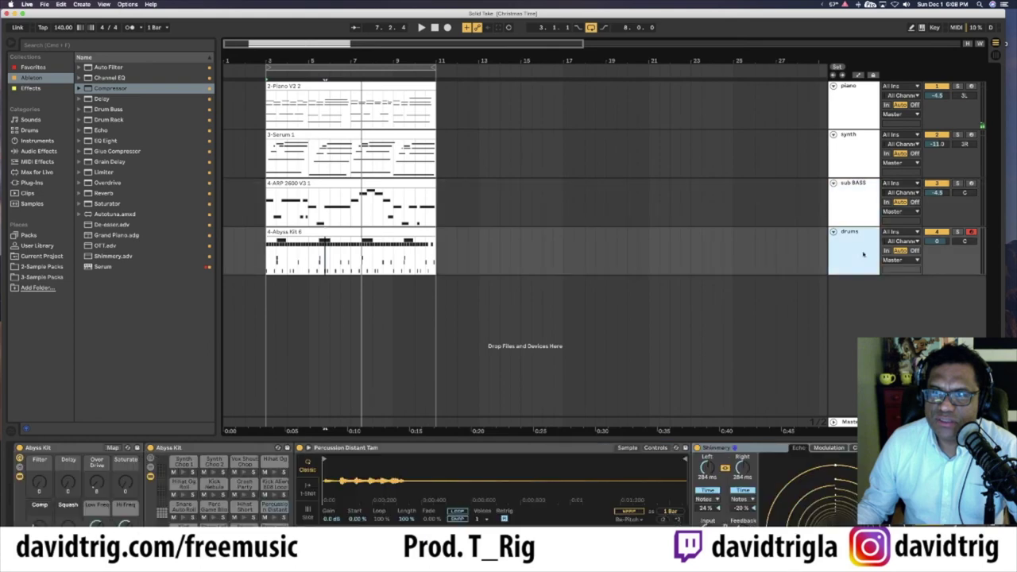
pyautogui.click(848, 196)
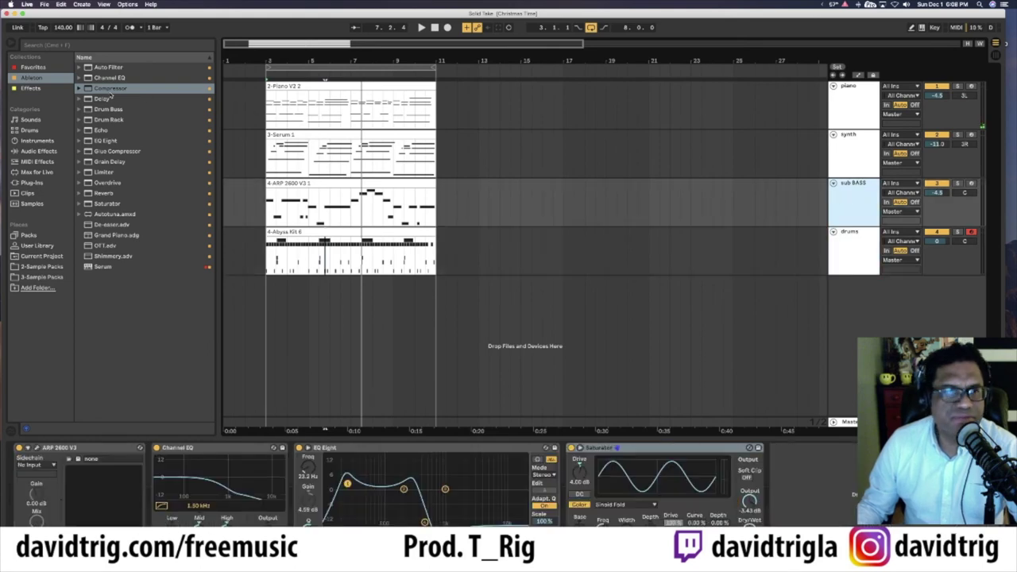
pyautogui.moveTo(104, 91); pyautogui.dragTo(760, 358)
pyautogui.moveTo(841, 511); pyautogui.dragTo(826, 477)
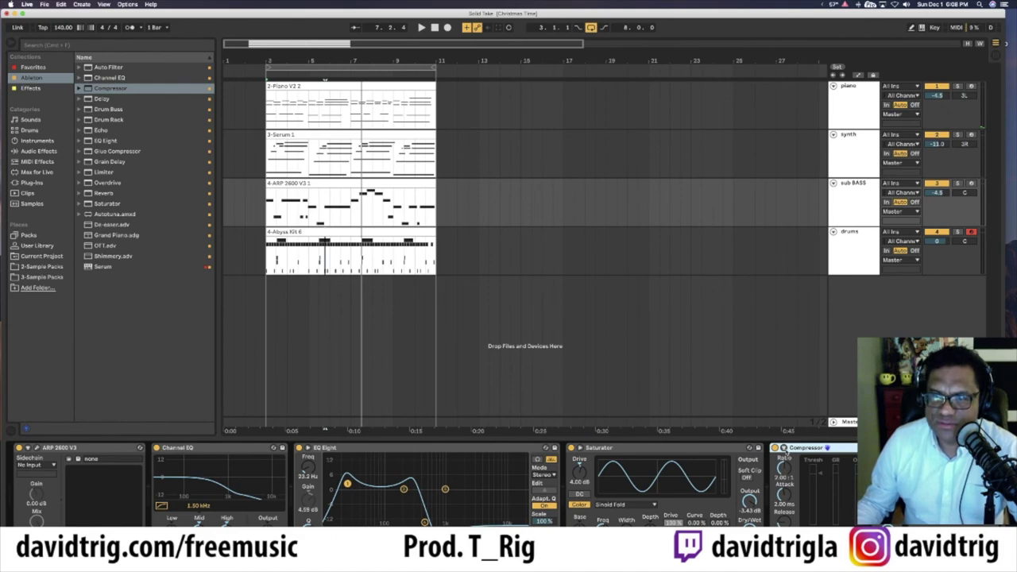
# - Set the Compressor's sidechain input to the drums track, taking the Abyss Kit's Kick Nebula Hard signal Pre FX
pyautogui.click(785, 450)
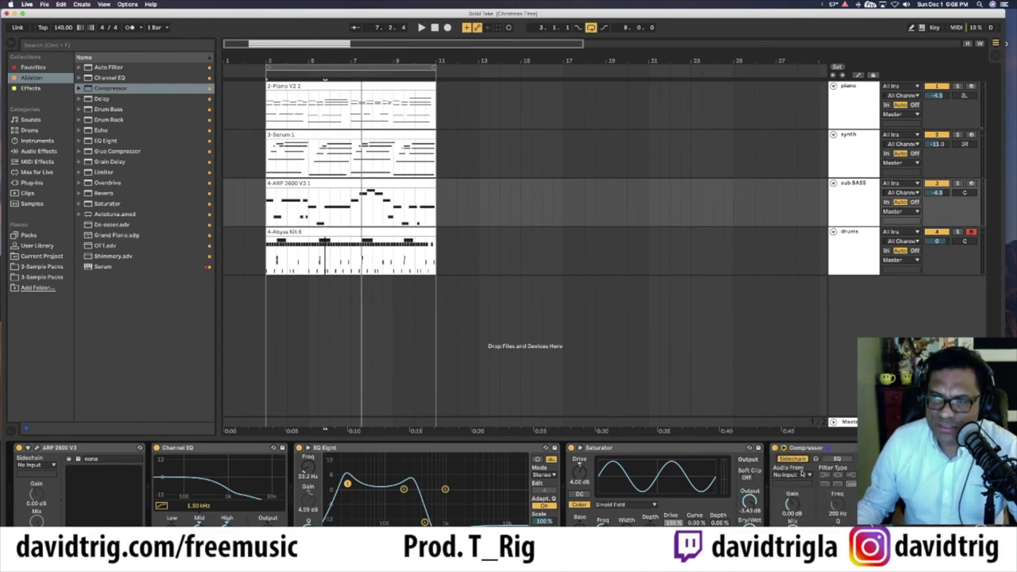
pyautogui.click(802, 474)
pyautogui.click(787, 509)
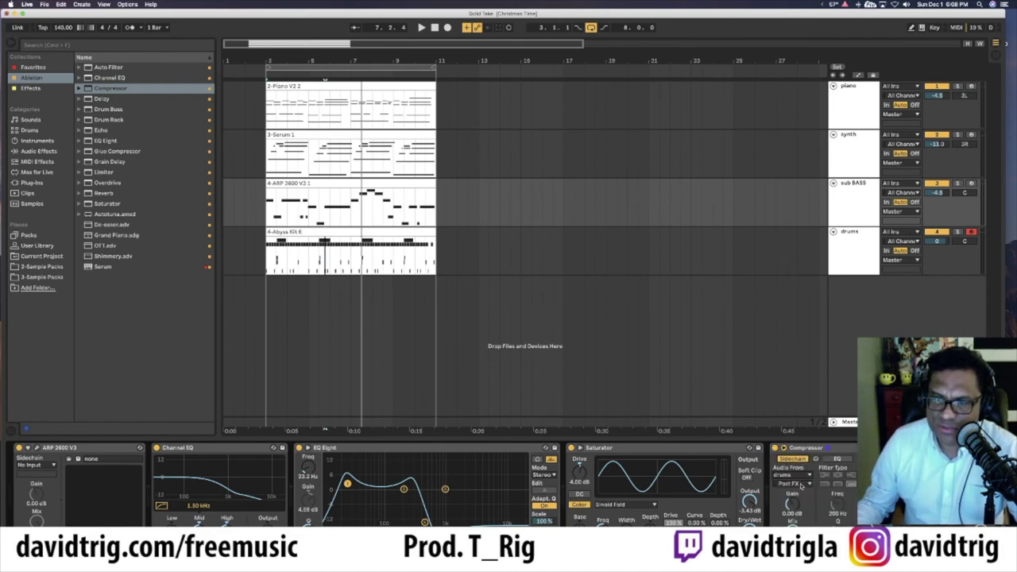
pyautogui.click(799, 485)
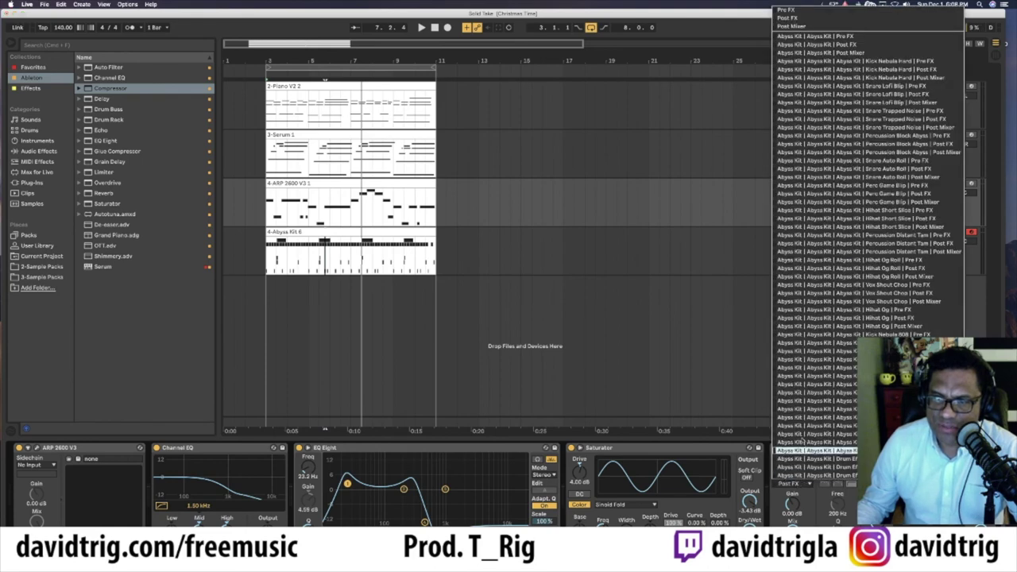
pyautogui.click(878, 62)
# - Play the loop with the sub BASS track soloed to check its sidechain compression, and unsolo it
pyautogui.click(858, 202)
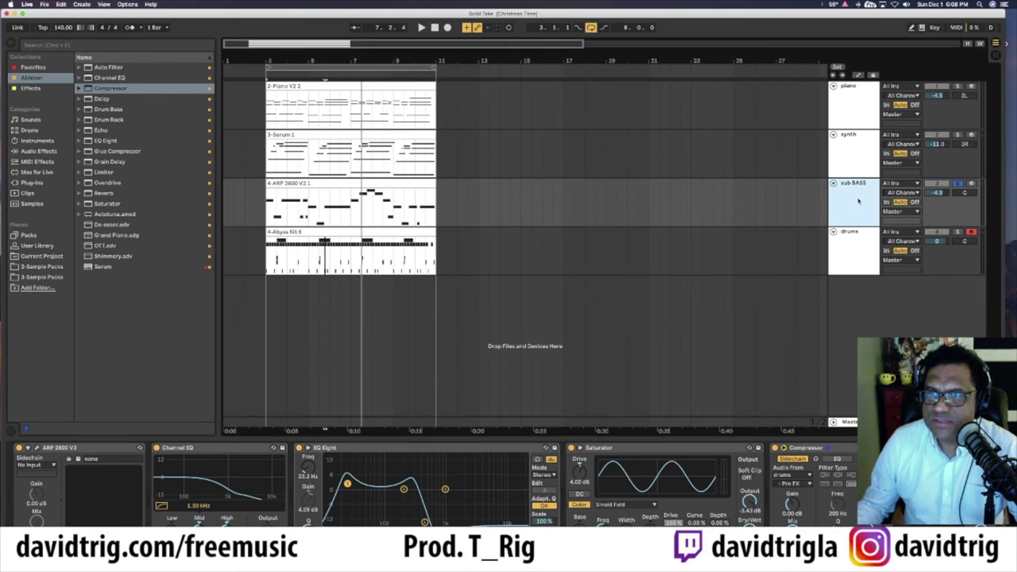
pyautogui.press('space')
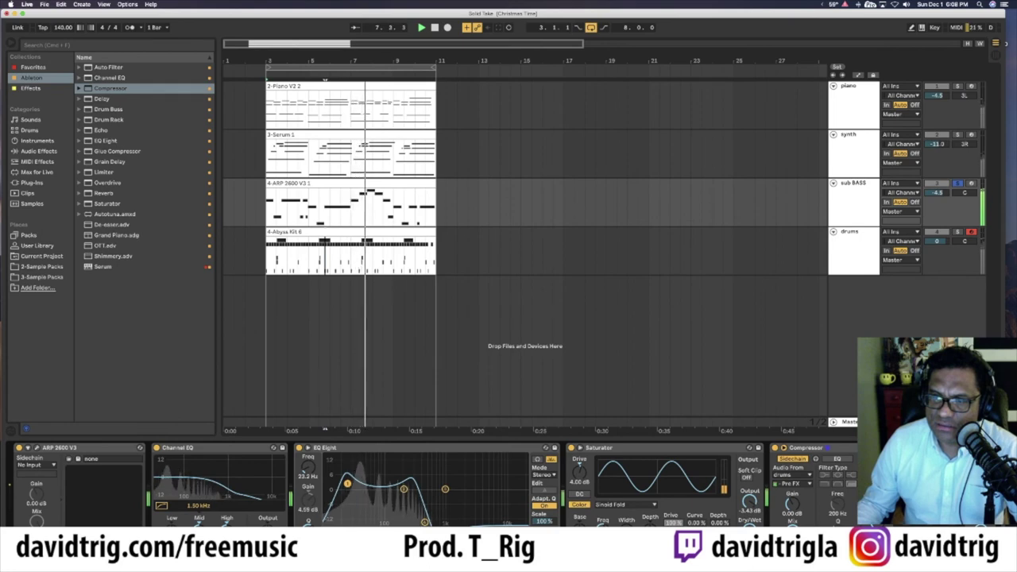
pyautogui.hscroll(1, 445, 485)
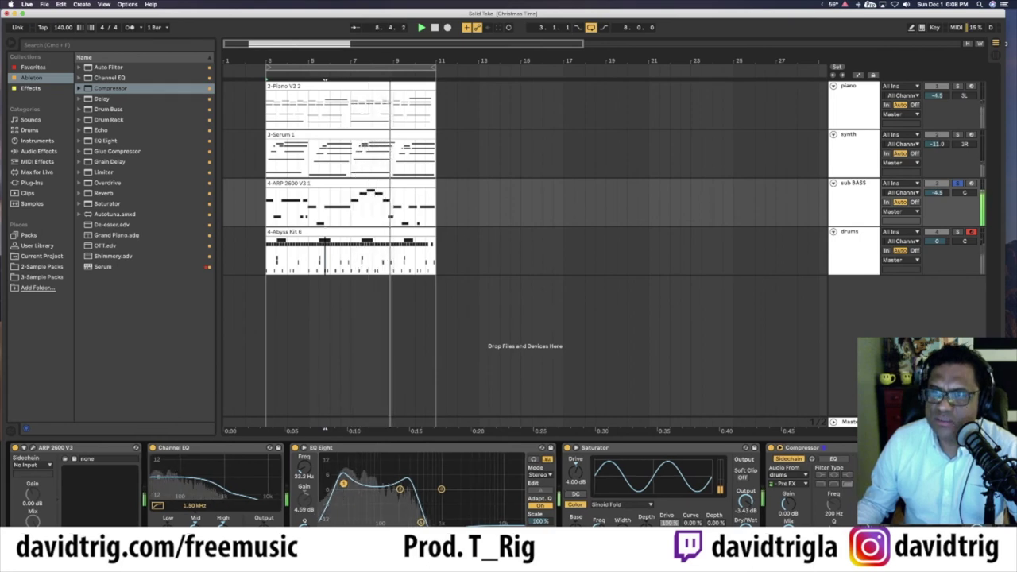
pyautogui.press('s')
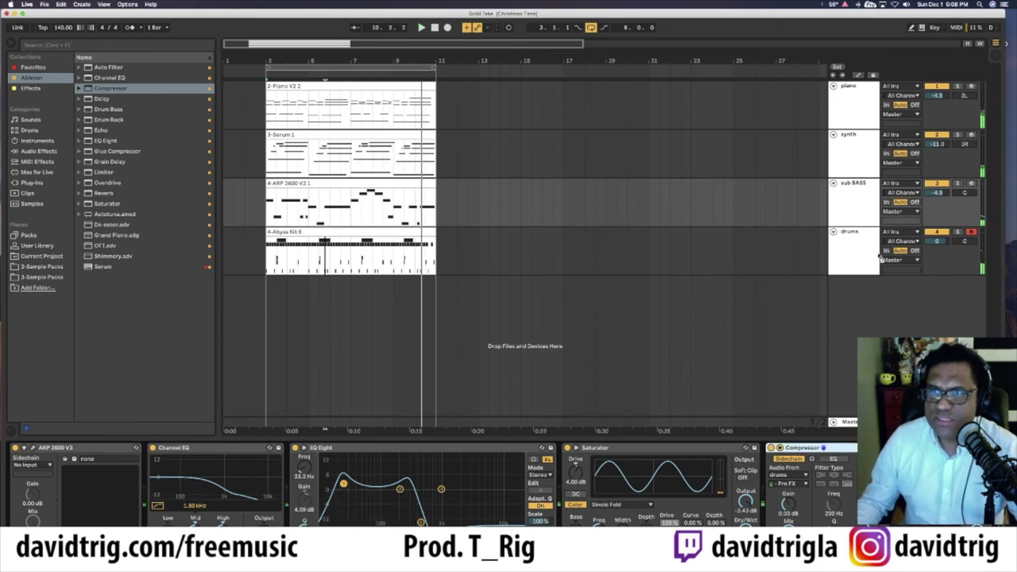
pyautogui.click(858, 152)
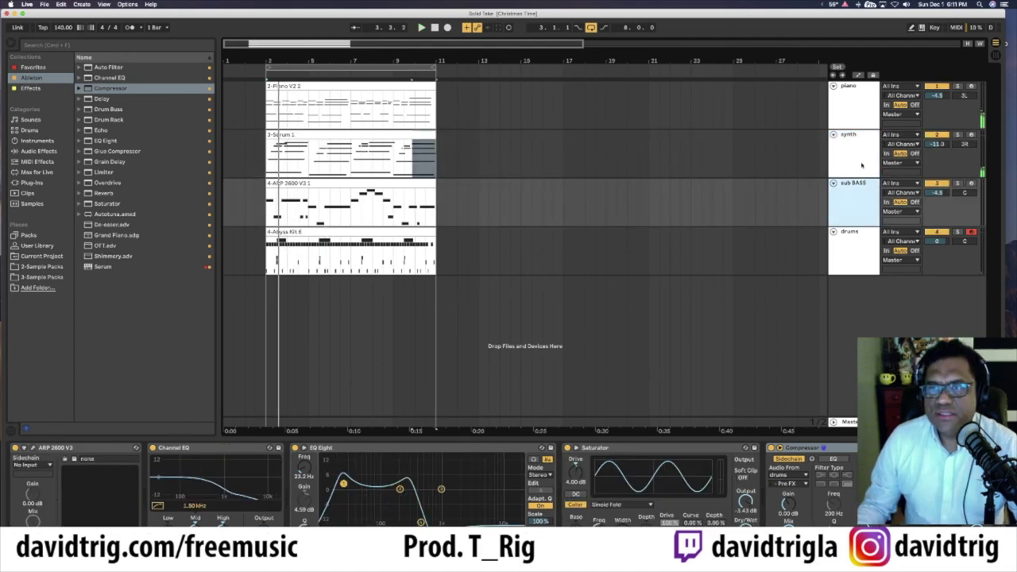
pyautogui.click(862, 163)
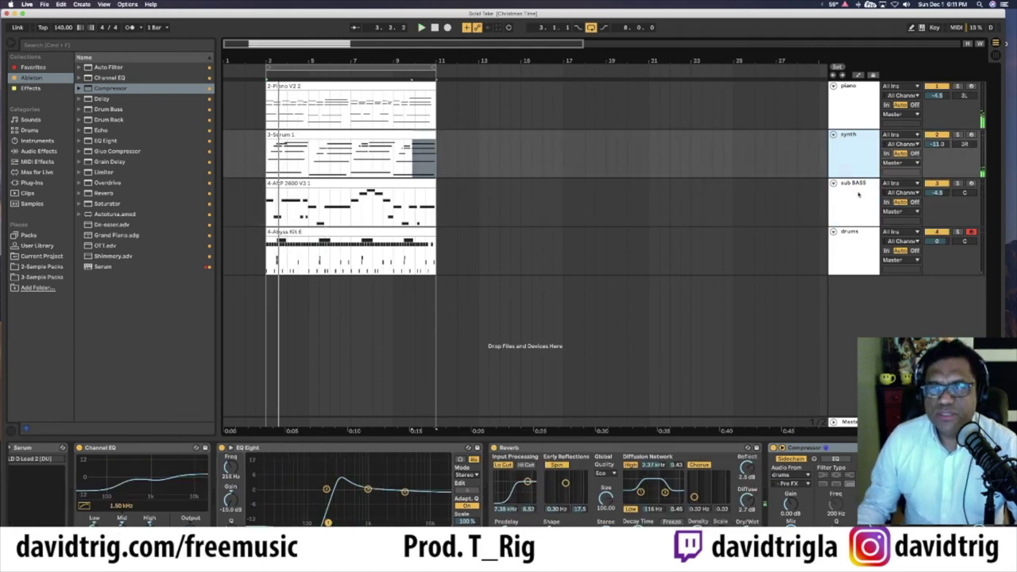
pyautogui.click(859, 194)
# - Duplicate the eight-bar clips on all four tracks five times, extending the arrangement to bar 51
pyautogui.click(382, 83)
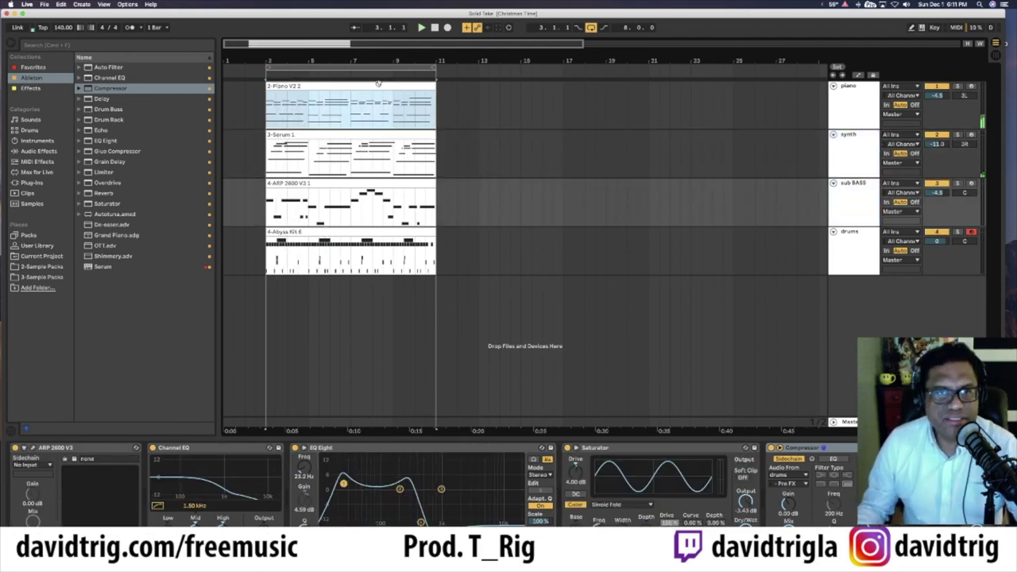
pyautogui.press('super+a')
pyautogui.press('super+d')
pyautogui.press('super+d')
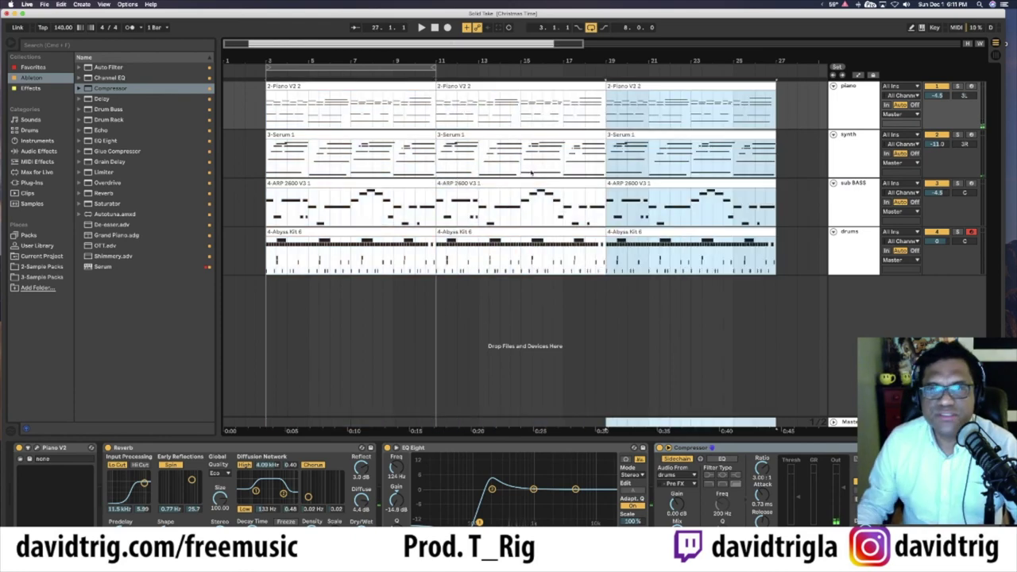
pyautogui.moveTo(422, 59); pyautogui.dragTo(365, 43)
pyautogui.press('super+d')
pyautogui.press('super+d')
pyautogui.press('super+d')
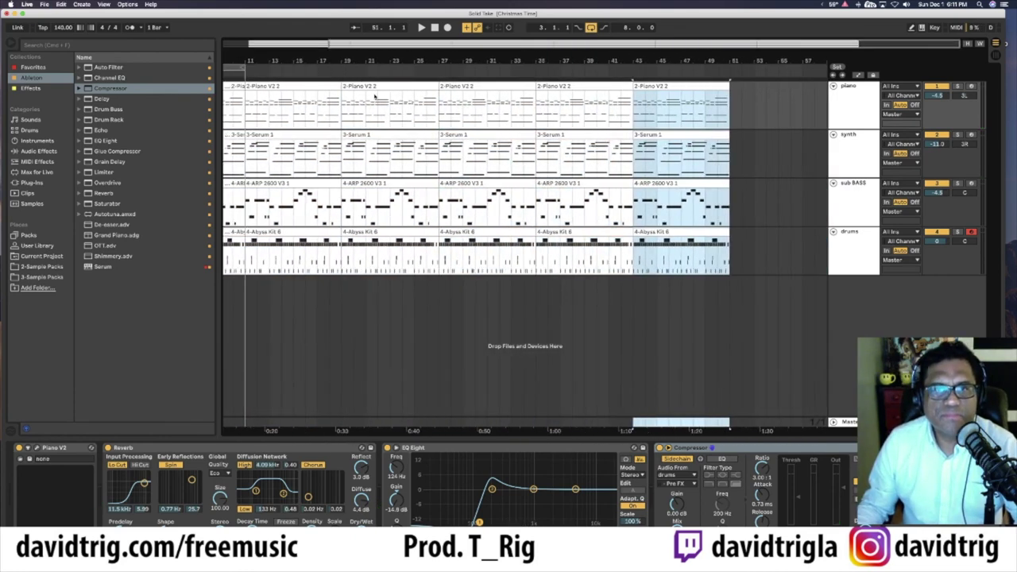
# - Play from bar 3 and delete the first drums and sub BASS clips, spanning bars 3 to 11
pyautogui.hscroll(-5, 280, 187)
pyautogui.click(245, 252)
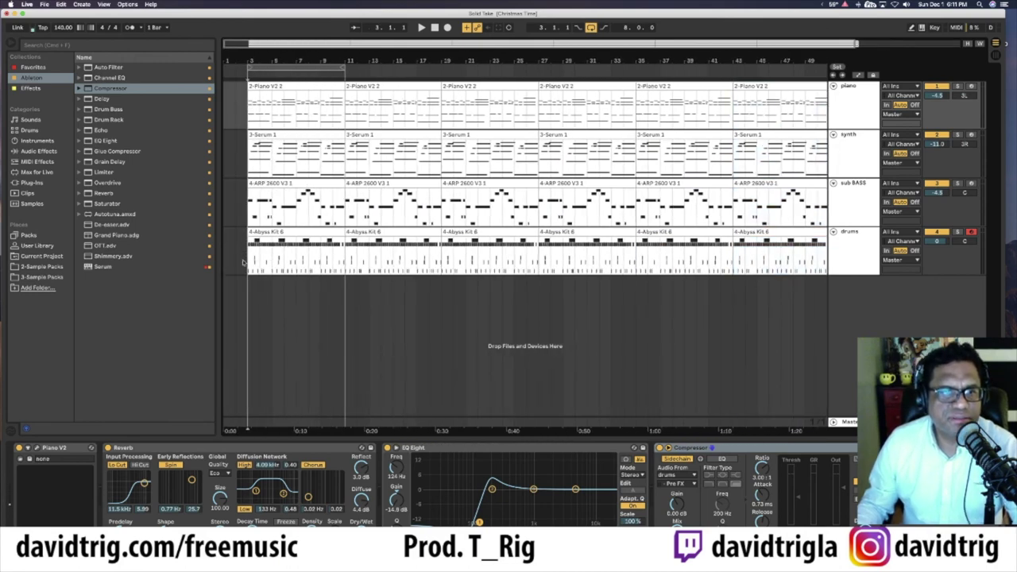
pyautogui.press('space')
pyautogui.click(279, 232)
pyautogui.press('Delete')
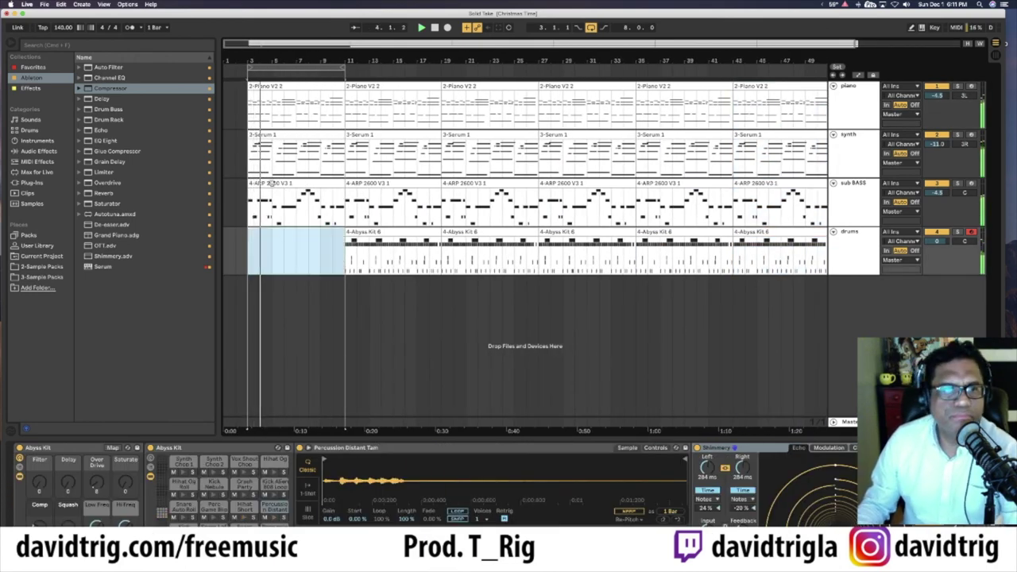
pyautogui.click(277, 191)
pyautogui.press('Delete')
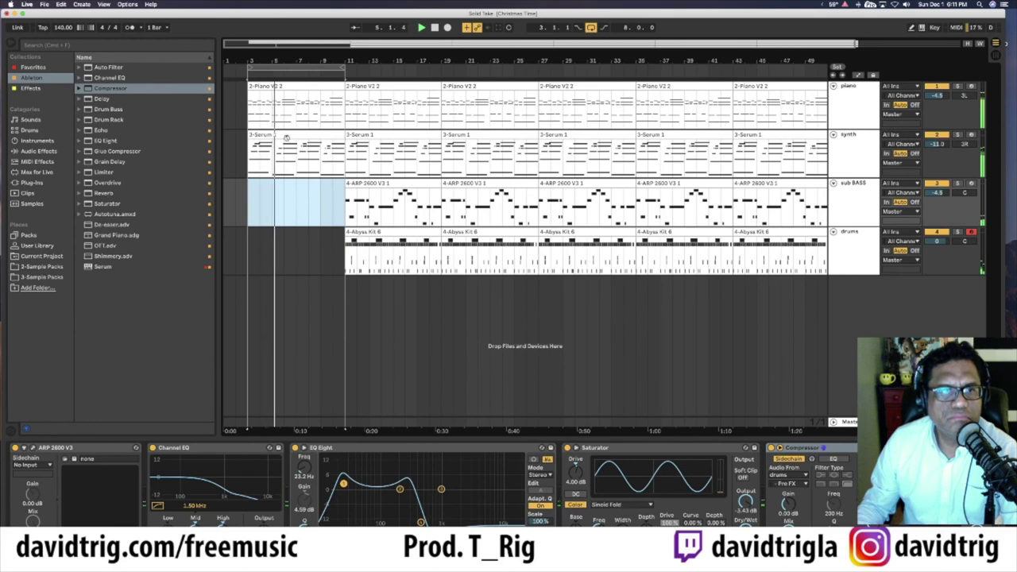
pyautogui.click(289, 89)
pyautogui.press('Delete')
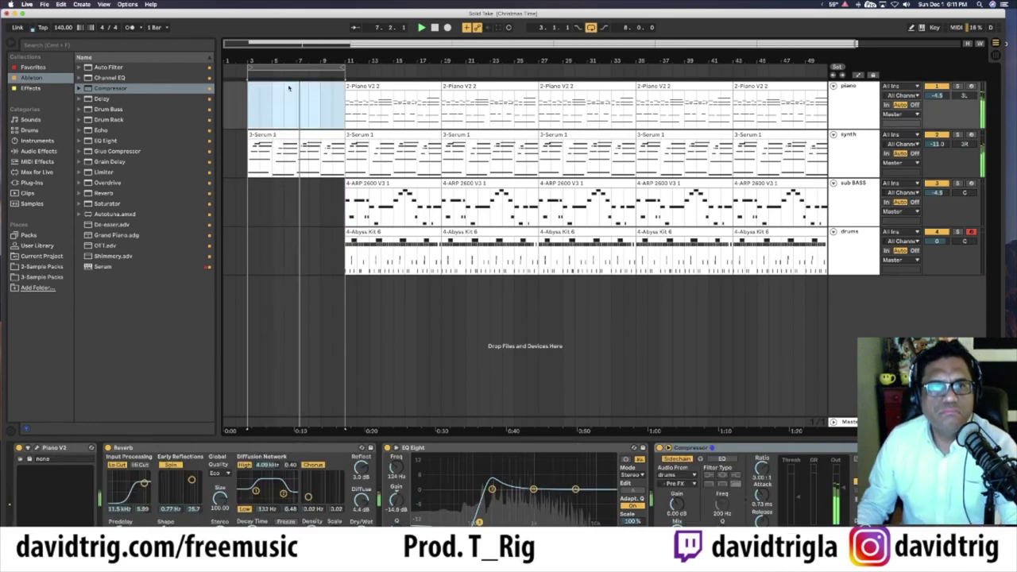
pyautogui.press('super+z')
# - Delete the first synth clip so the intro at bars 3 to 11 keeps only the piano
pyautogui.click(311, 134)
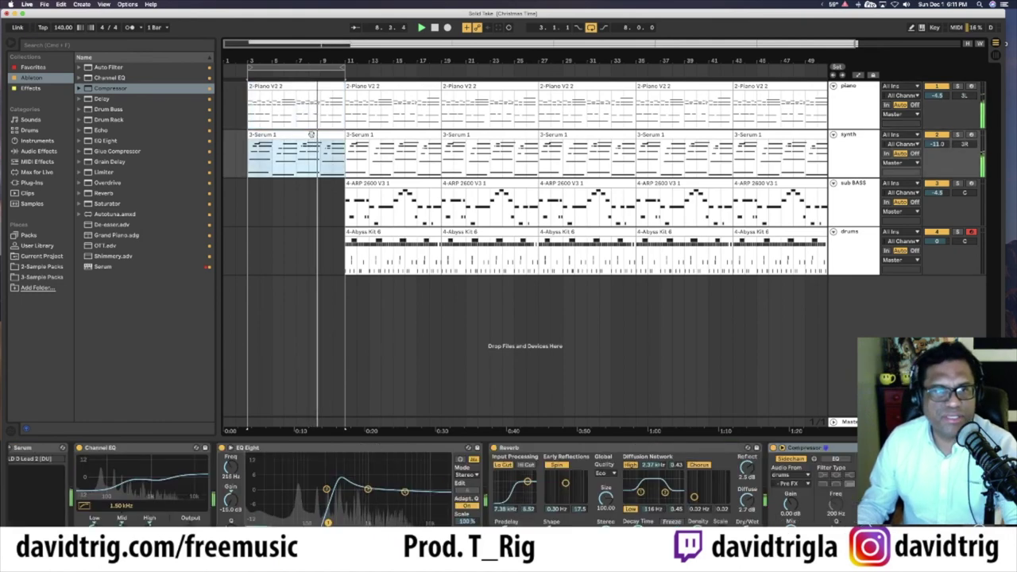
pyautogui.press('Delete')
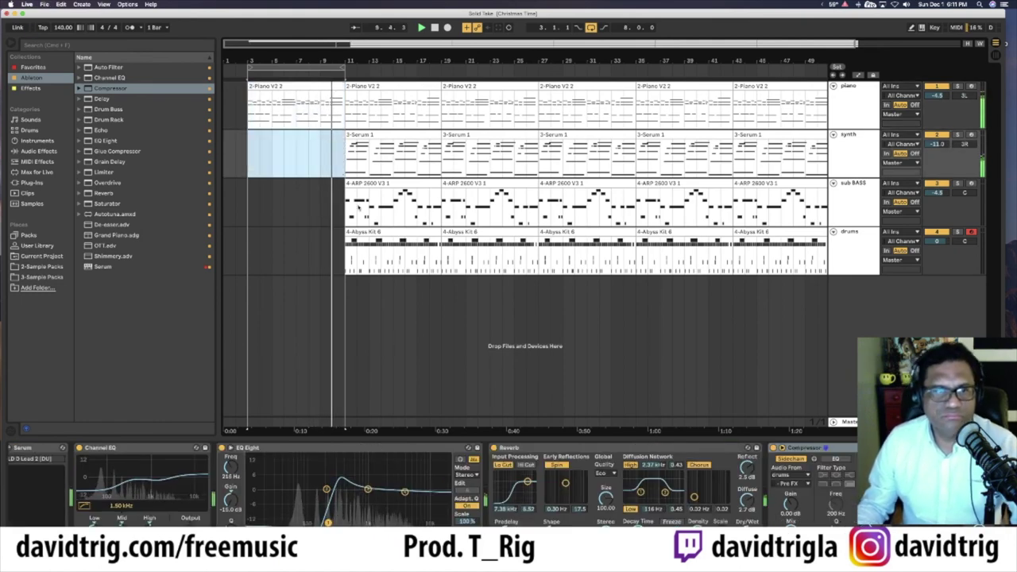
# - Add a Limiter to the Master track in Session View and set its gain to 1.00 dB
pyautogui.press('Tab')
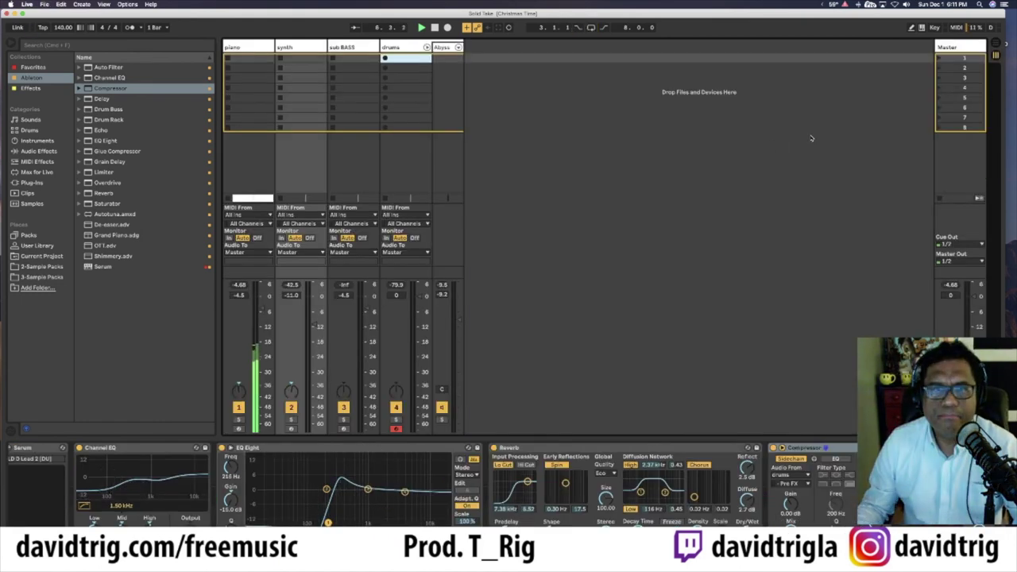
pyautogui.click(965, 48)
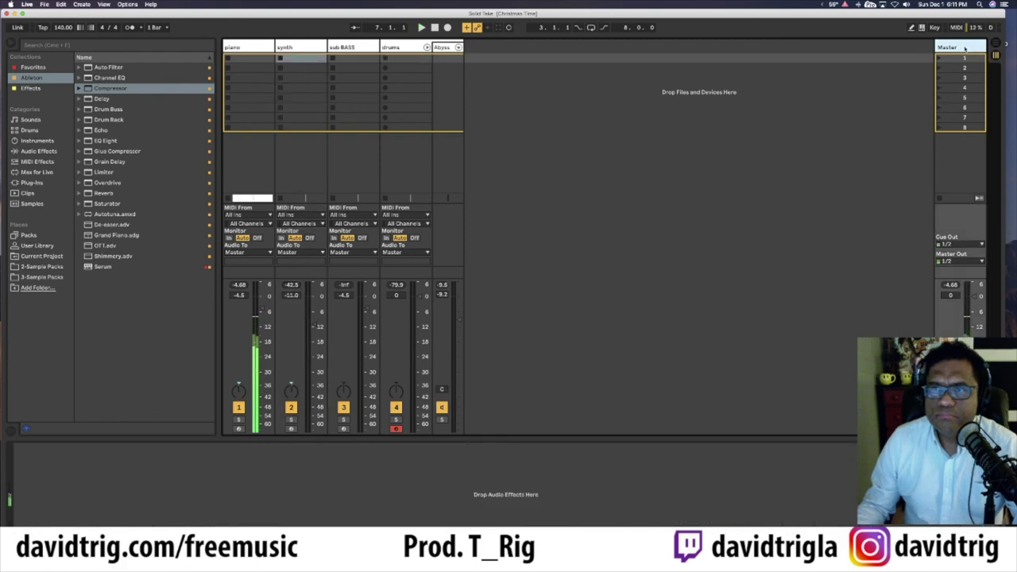
pyautogui.doubleClick(102, 173)
pyautogui.moveTo(38, 473); pyautogui.dragTo(38, 468)
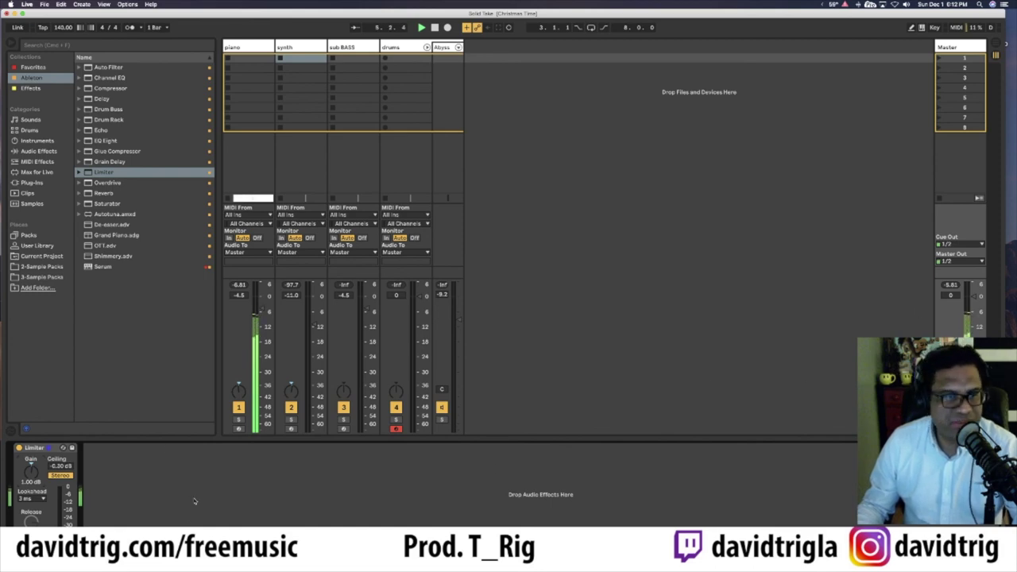
# - Add an EQ Eight after the Master Limiter, slightly boosting lows and highs and cutting the mids, with band 3 at -3.10 dB
pyautogui.doubleClick(105, 140)
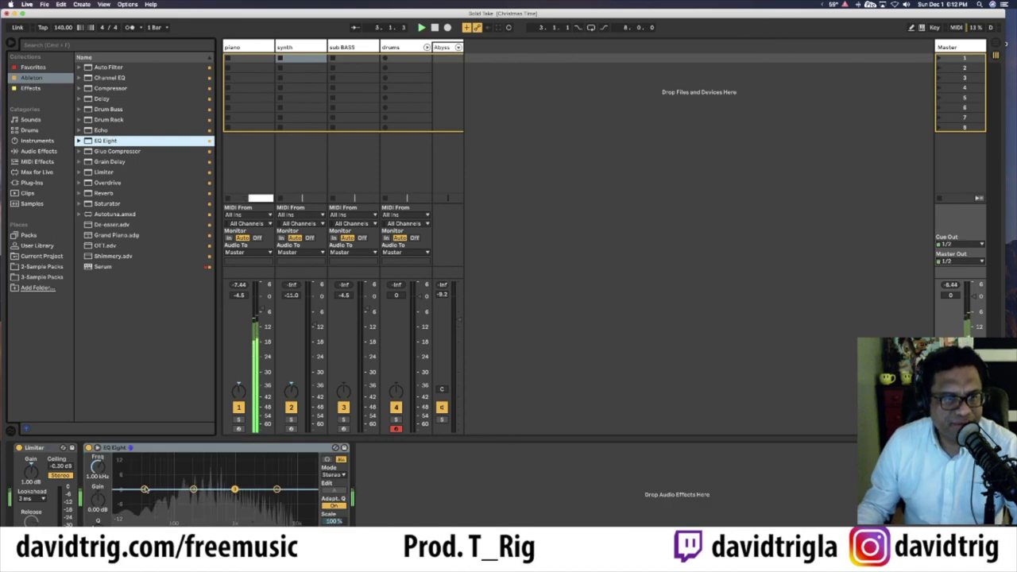
pyautogui.moveTo(144, 489); pyautogui.dragTo(142, 484)
pyautogui.moveTo(276, 489); pyautogui.dragTo(232, 498)
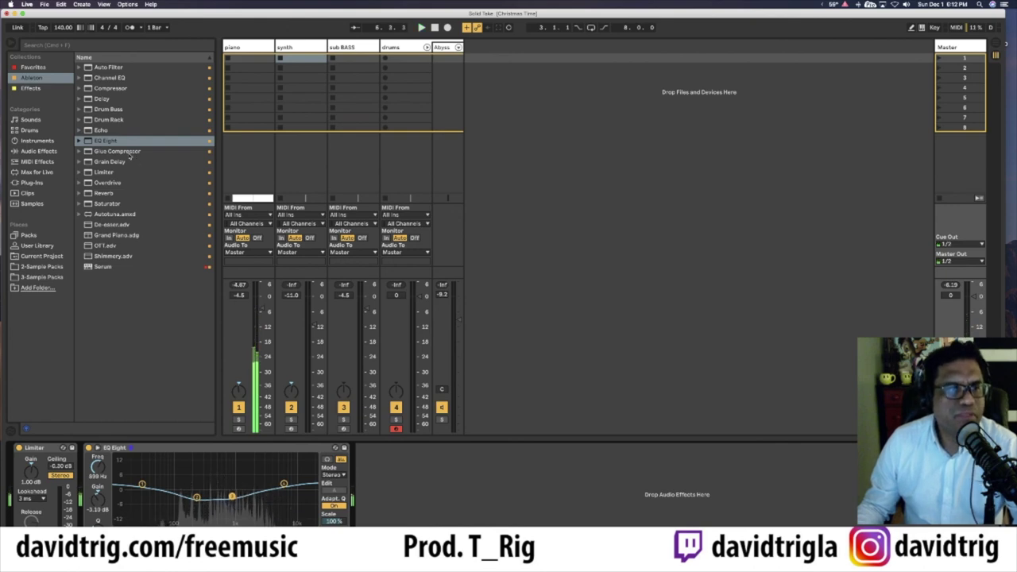
pyautogui.moveTo(129, 152); pyautogui.dragTo(244, 323)
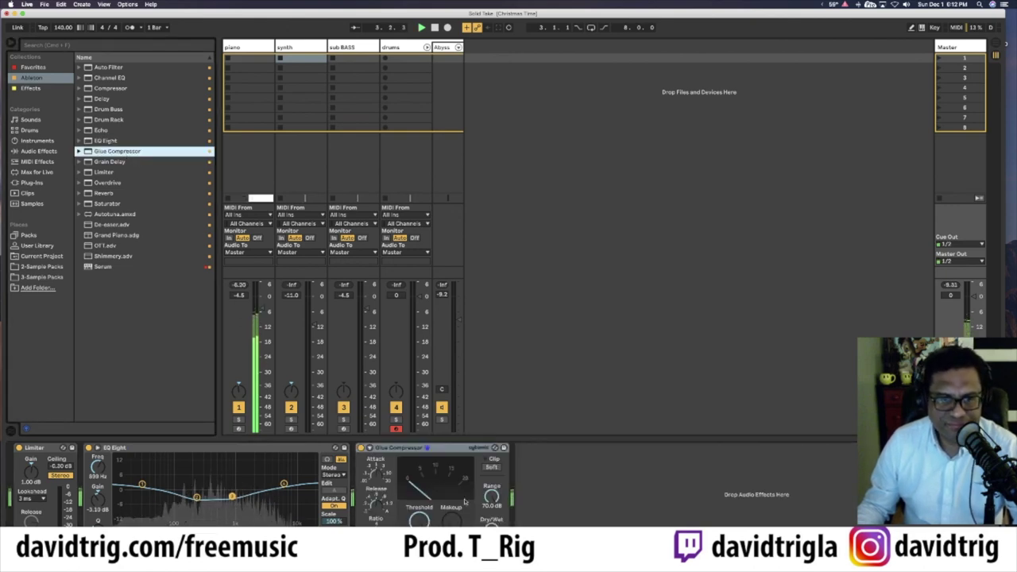
pyautogui.click(401, 450)
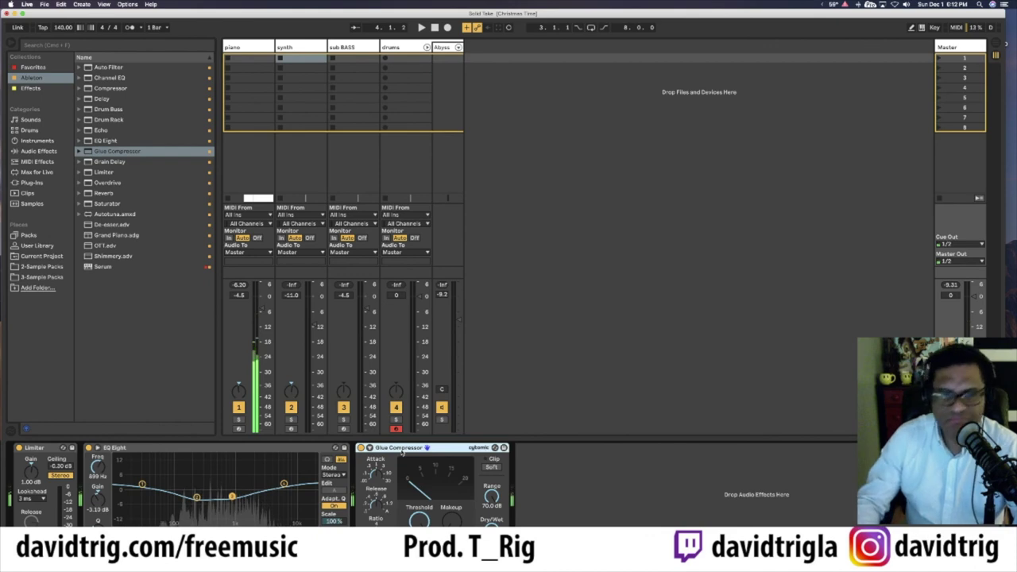
pyautogui.press('Delete')
# - Return to the Arrangement View and lower the sub BASS track volume to -8.4 dB
pyautogui.press('Tab')
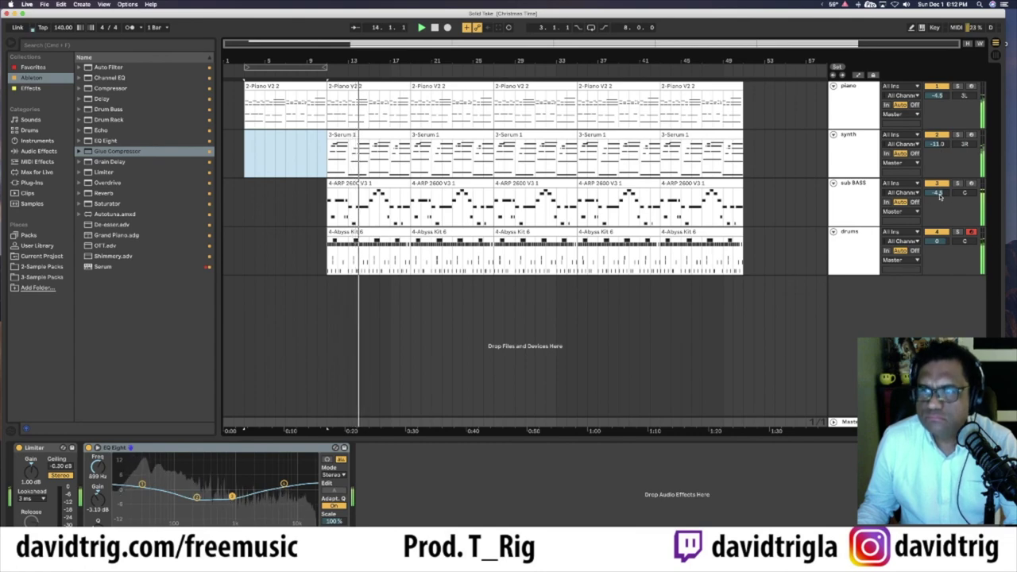
pyautogui.moveTo(938, 193); pyautogui.dragTo(938, 204)
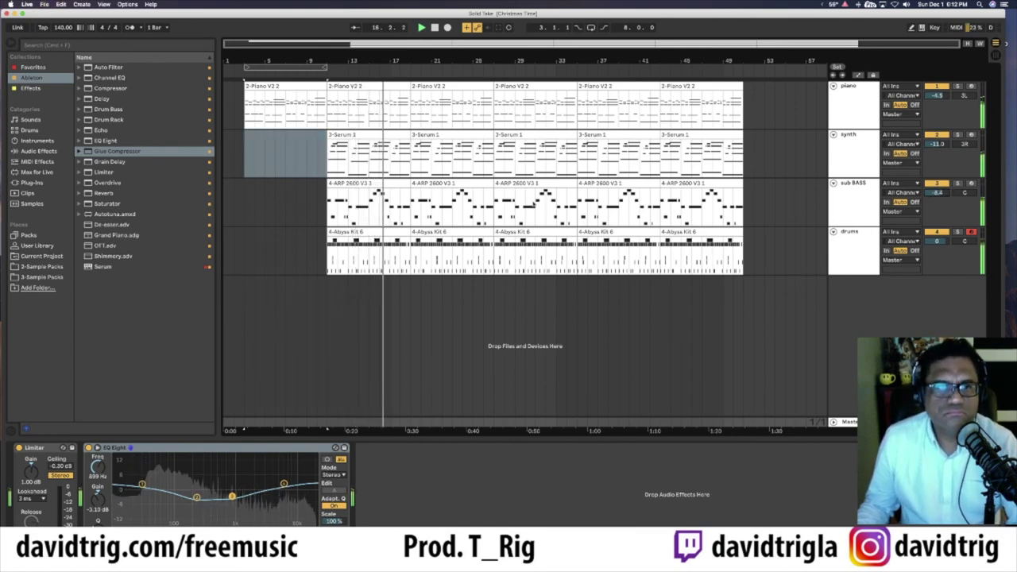
# - Delete the piano clip spanning bars 19 to 27
pyautogui.click(447, 144)
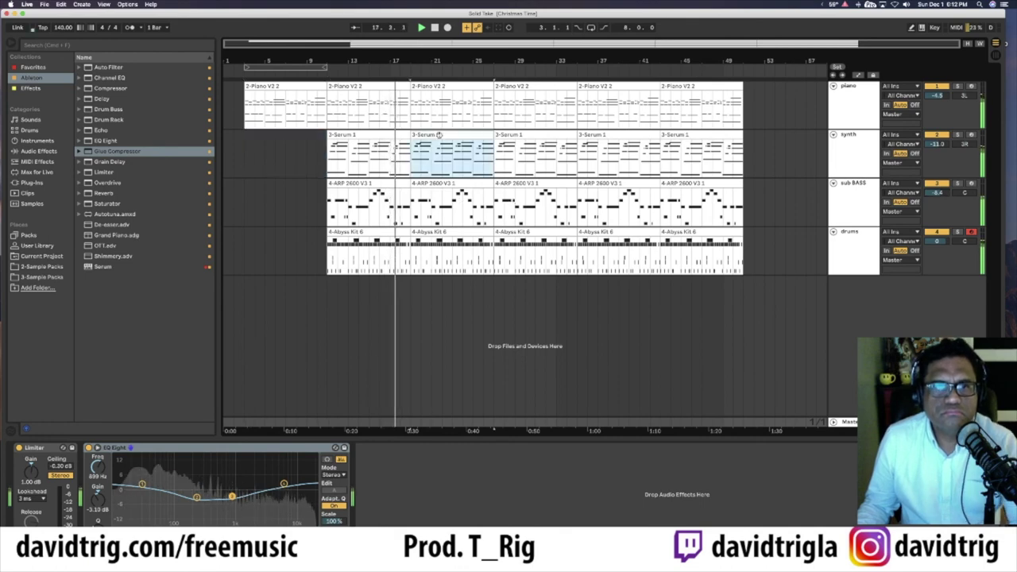
pyautogui.click(446, 123)
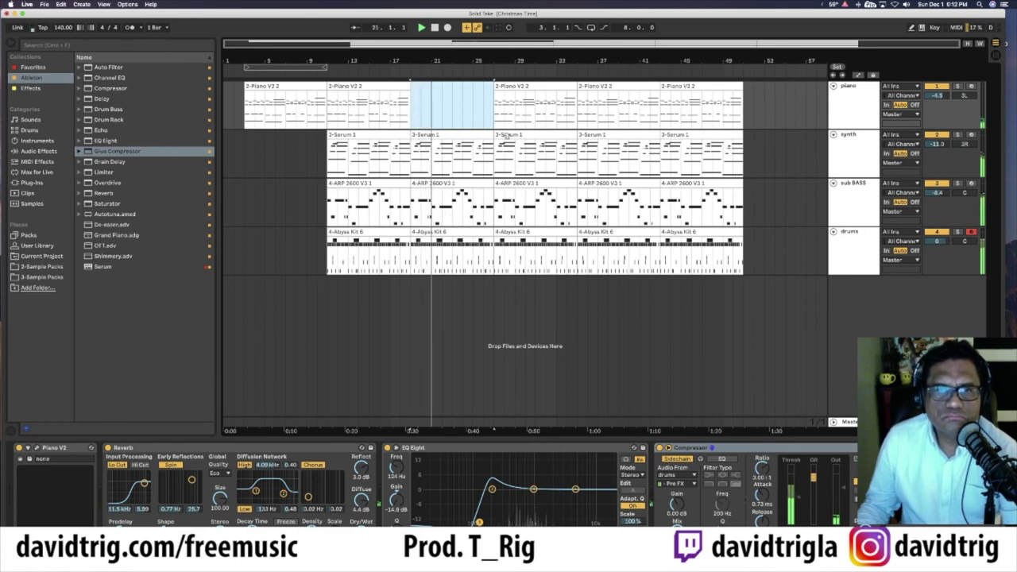
pyautogui.click(478, 290)
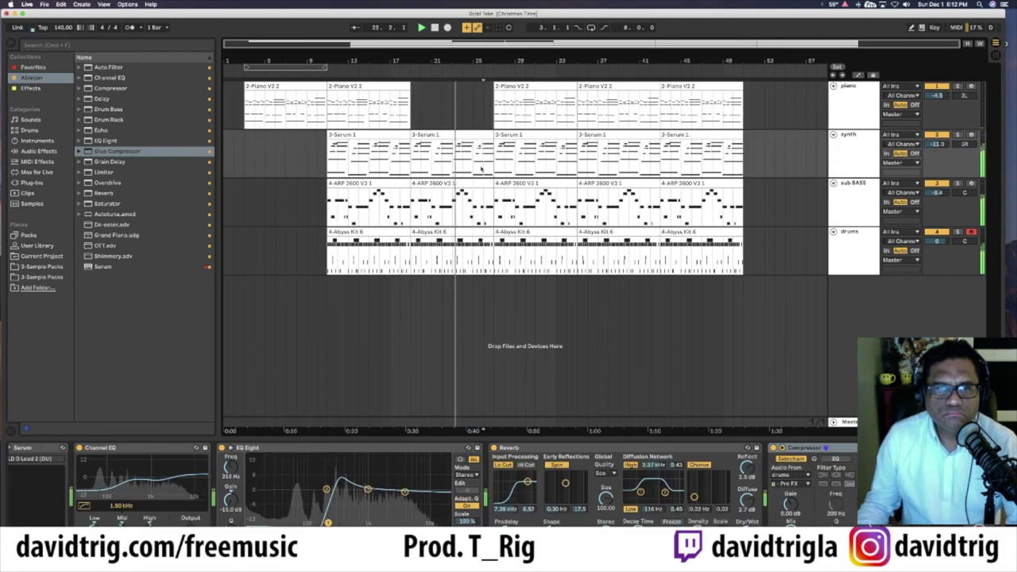
# - Shorten the bar 19 synth, sub BASS and drums clips to end at bar 26, and the bar 27 synth clip to end at bar 33
pyautogui.click(477, 135)
pyautogui.keyDown('shift'); pyautogui.click(475, 184); pyautogui.keyUp('shift')
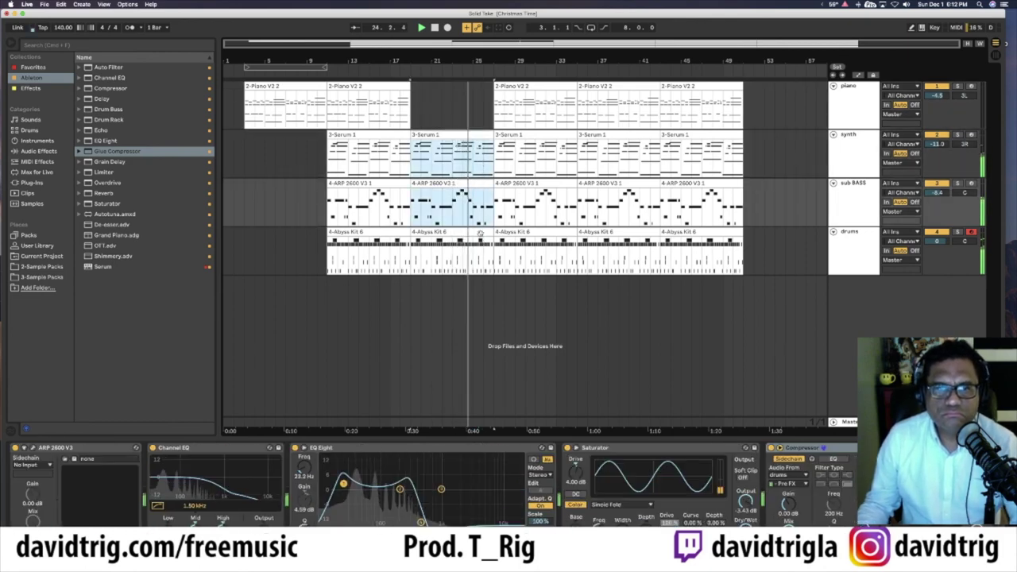
pyautogui.keyDown('shift'); pyautogui.click(485, 237); pyautogui.keyUp('shift')
pyautogui.moveTo(492, 233); pyautogui.dragTo(483, 233)
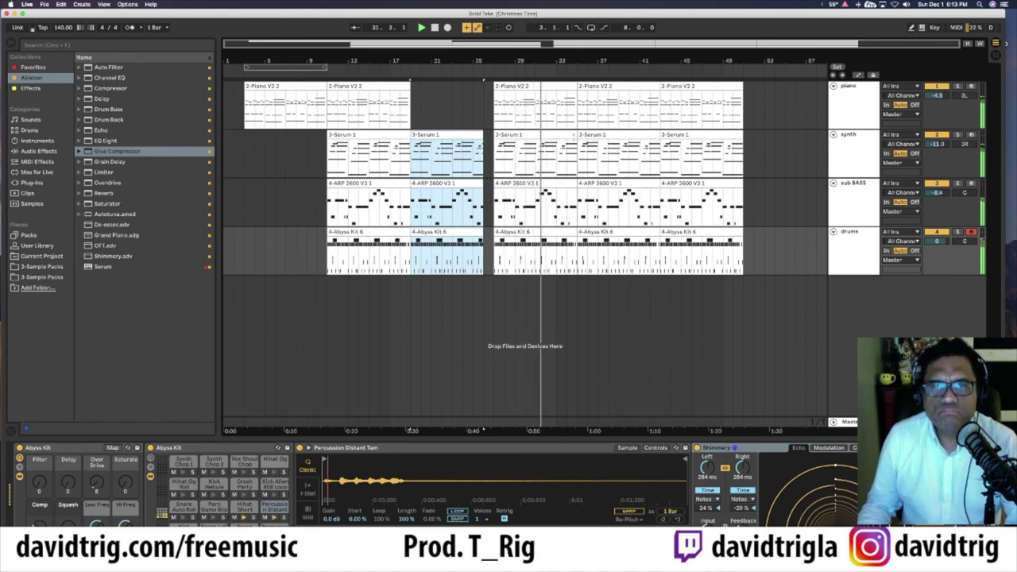
pyautogui.moveTo(495, 155); pyautogui.dragTo(556, 136)
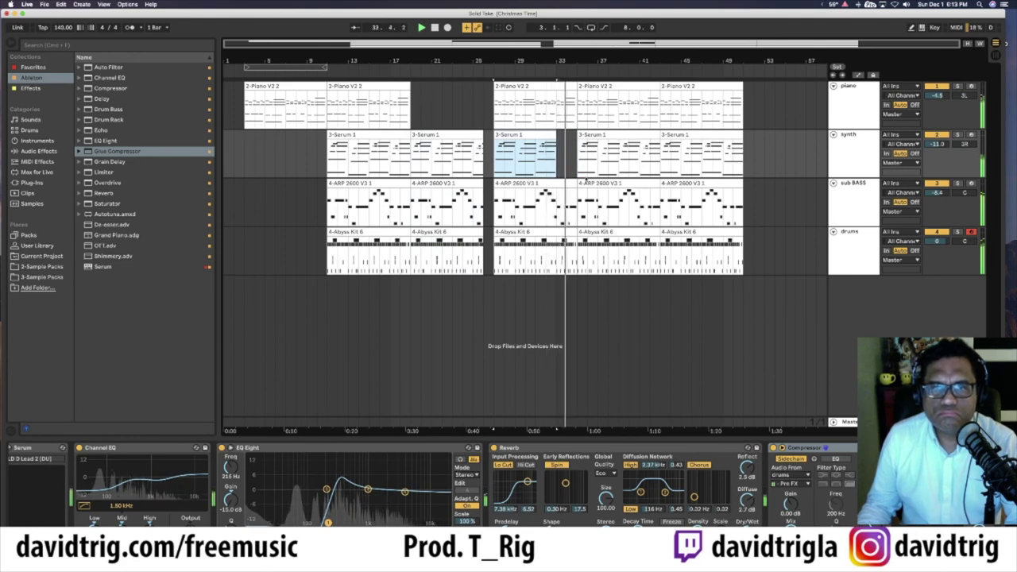
# - Delete the piano and synth clips spanning bars 35 to 43
pyautogui.click(607, 85)
pyautogui.press('Delete')
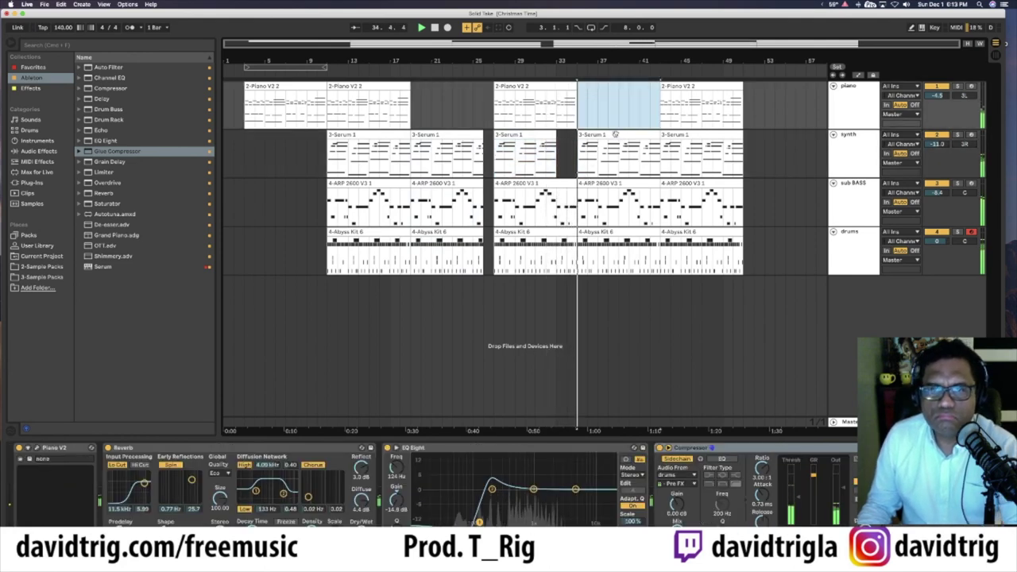
pyautogui.click(612, 134)
pyautogui.press('Delete')
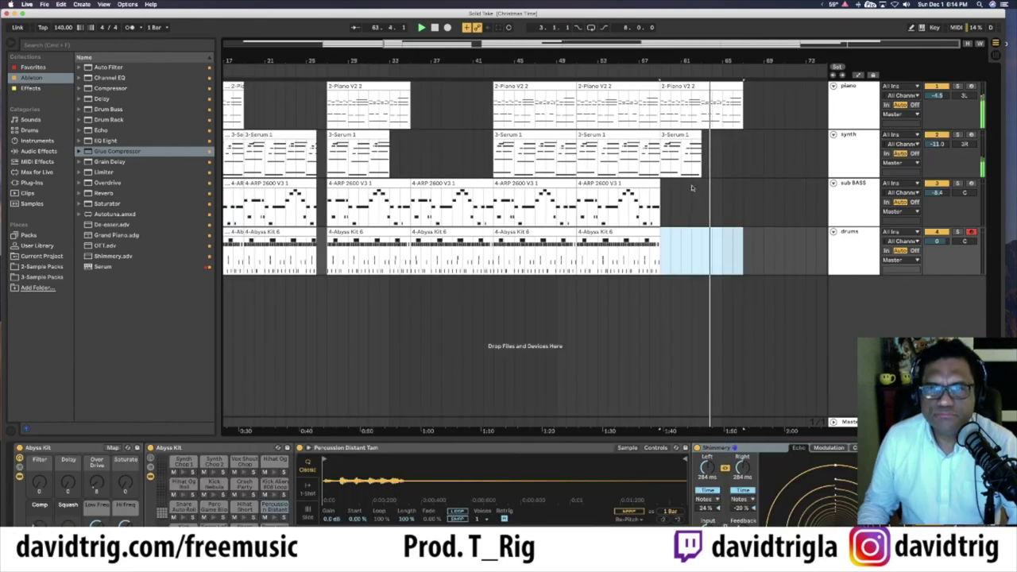